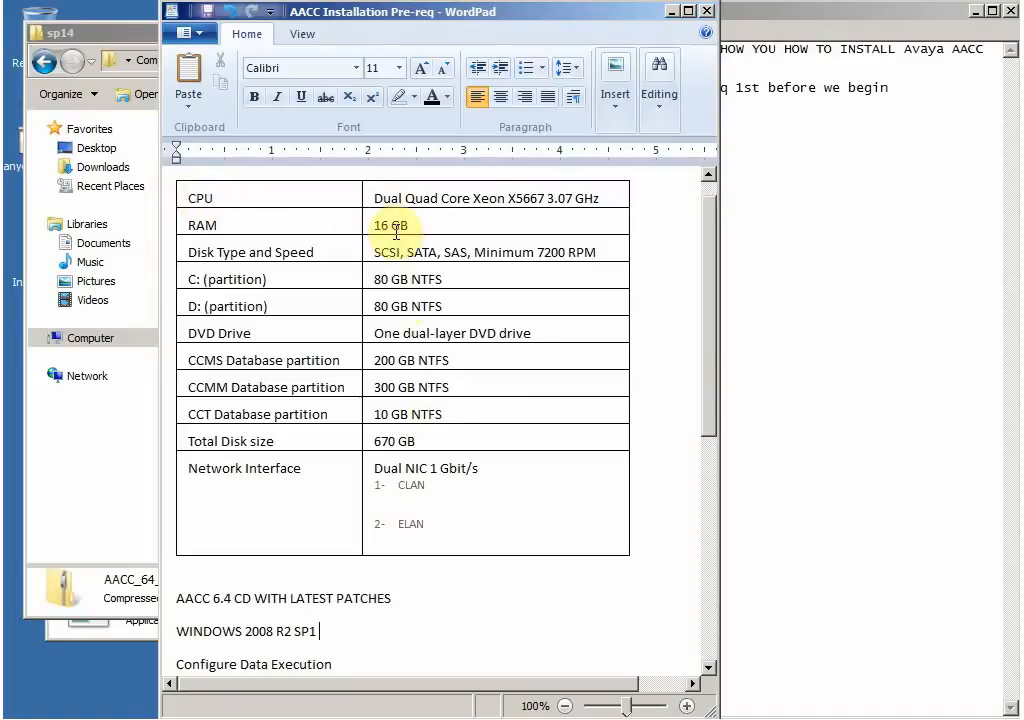
# Step: Review the AACC installation prerequisites, including RAM, partitions, network interfaces, Windows 2008 R2 SP1, Data Execution and the Disable IPv6 instructions
pyautogui.moveTo(391, 226); pyautogui.dragTo(376, 228)
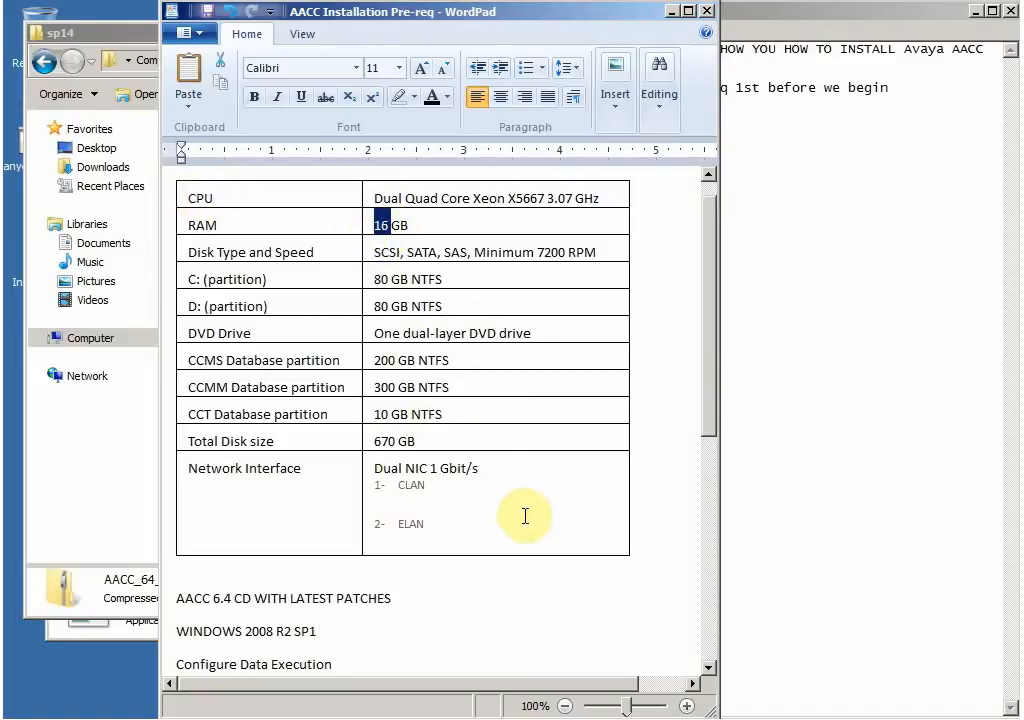
pyautogui.scroll(1, 709, 313)
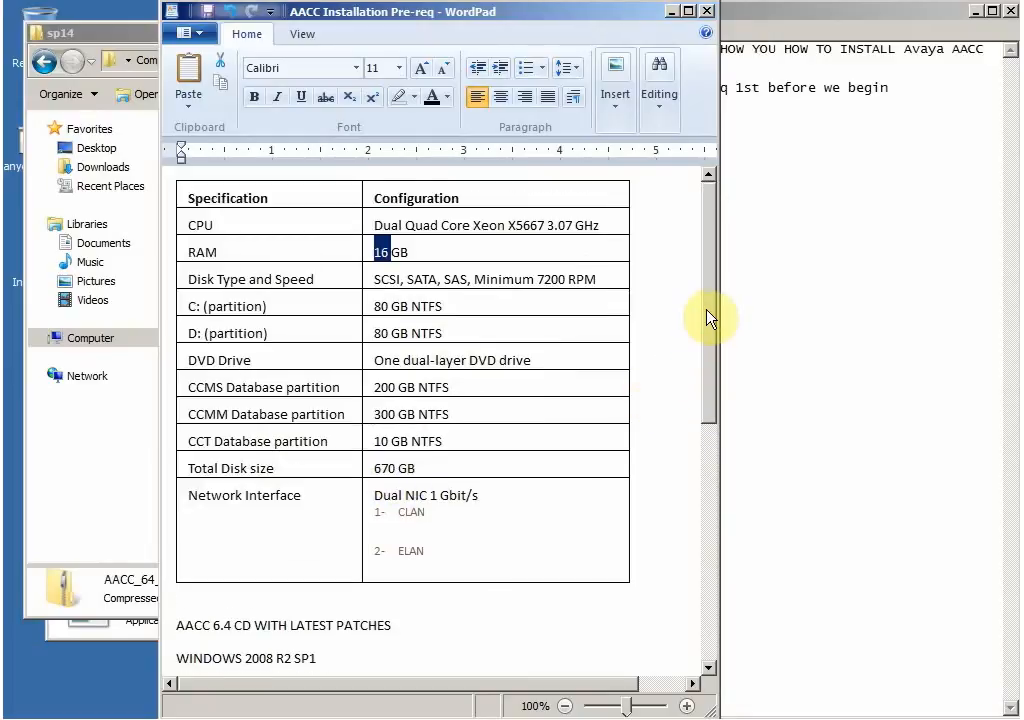
pyautogui.scroll(-2, 710, 360)
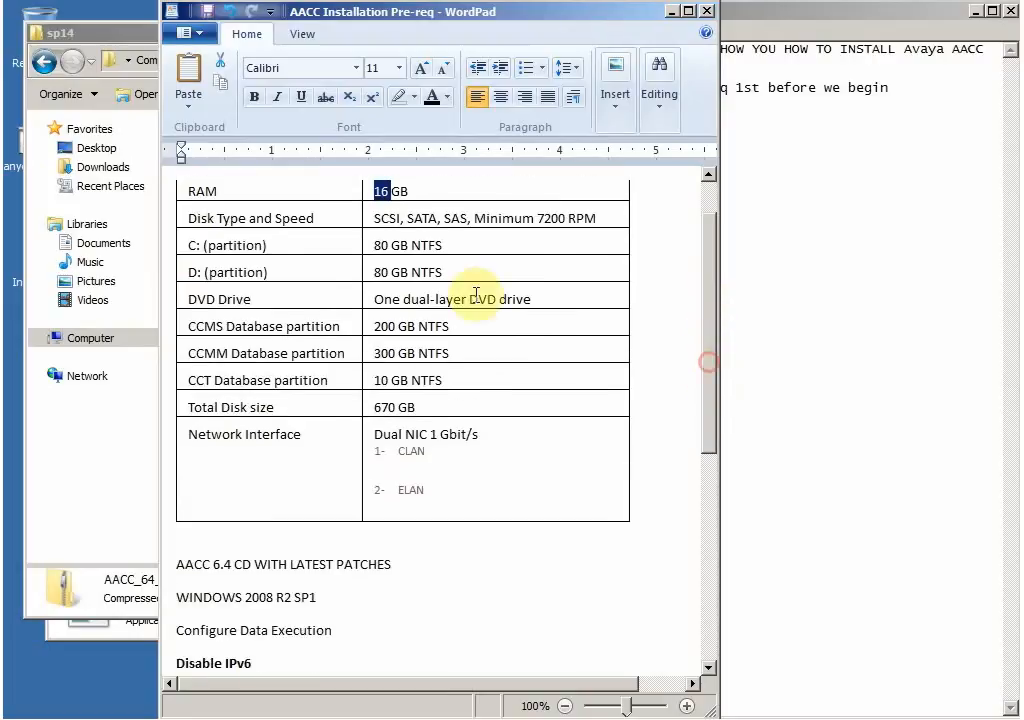
pyautogui.moveTo(713, 340); pyautogui.dragTo(728, 400)
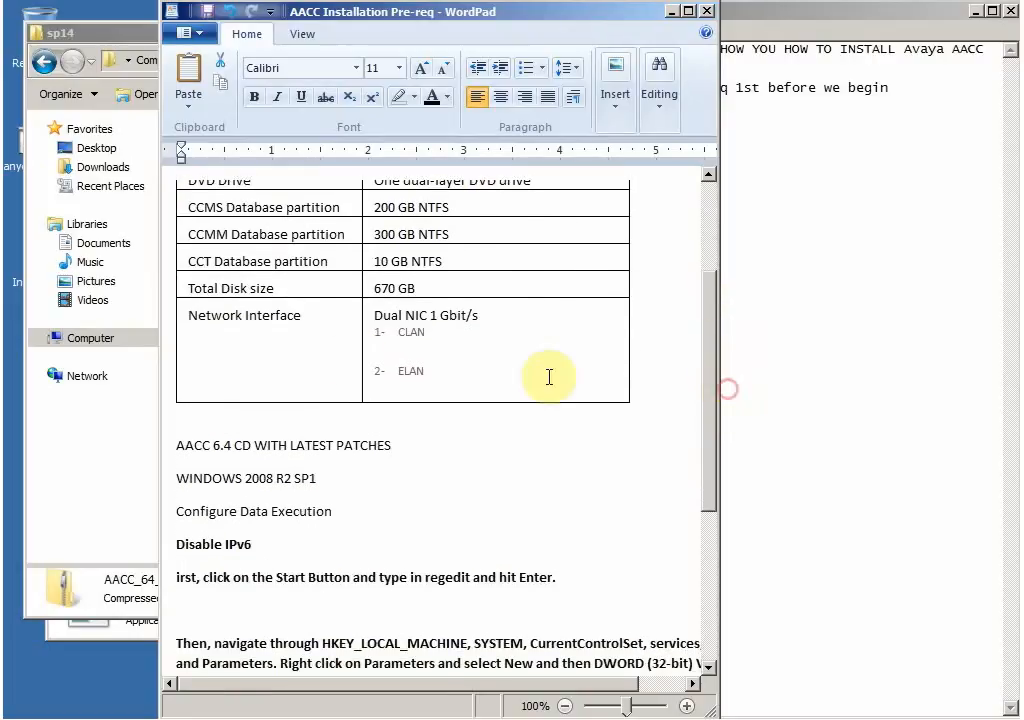
pyautogui.click(237, 444)
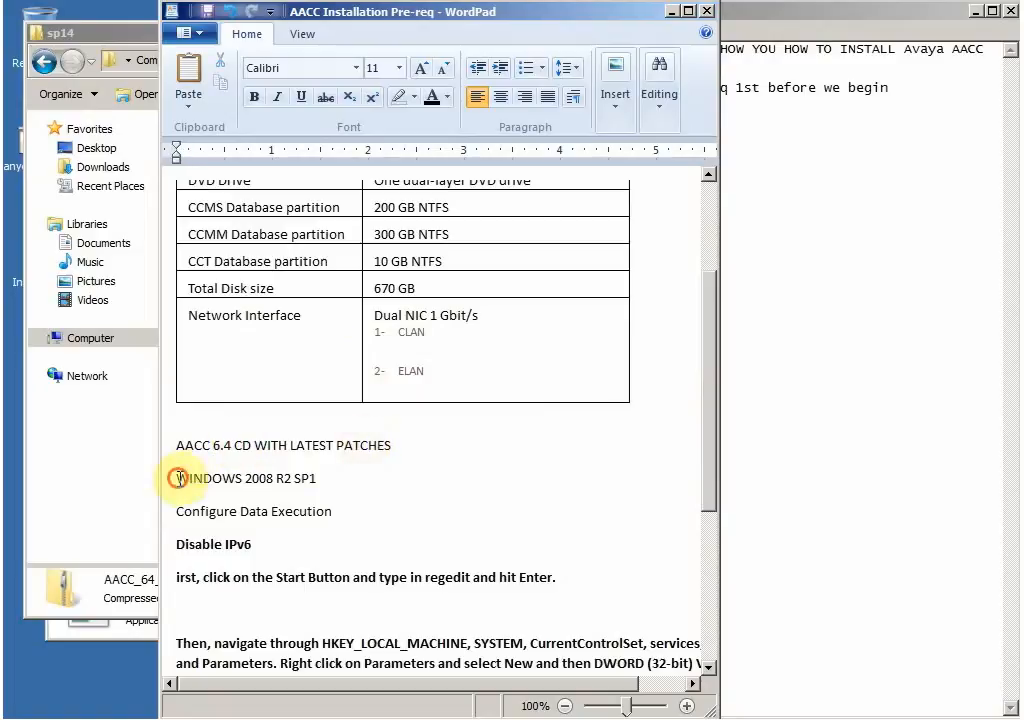
pyautogui.moveTo(176, 478); pyautogui.dragTo(327, 478)
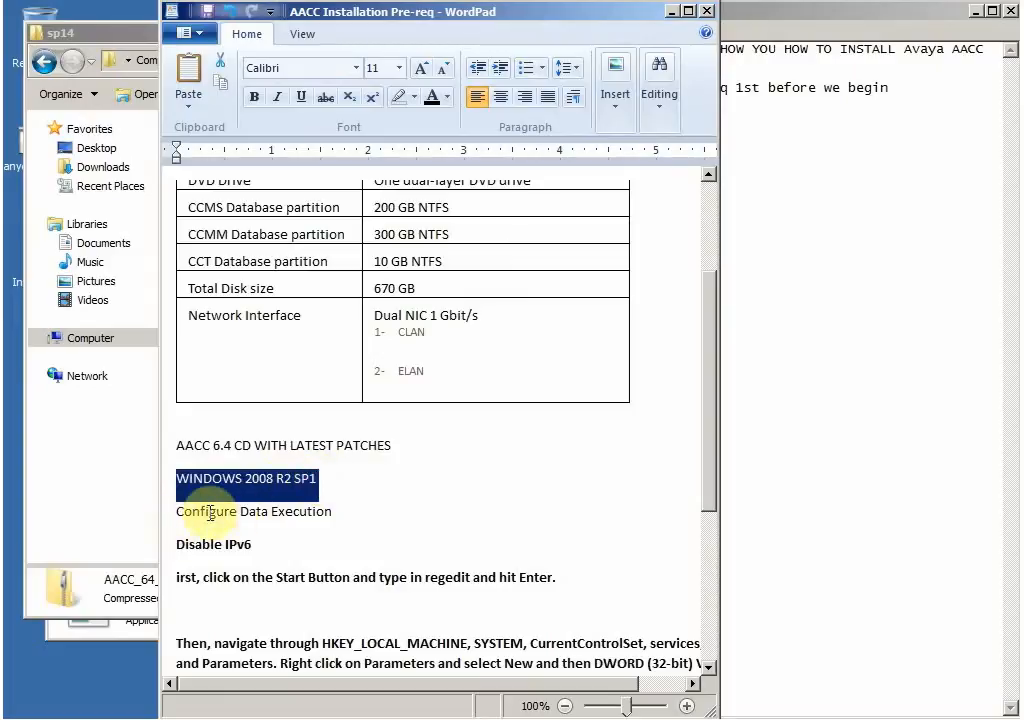
pyautogui.moveTo(240, 511); pyautogui.dragTo(330, 512)
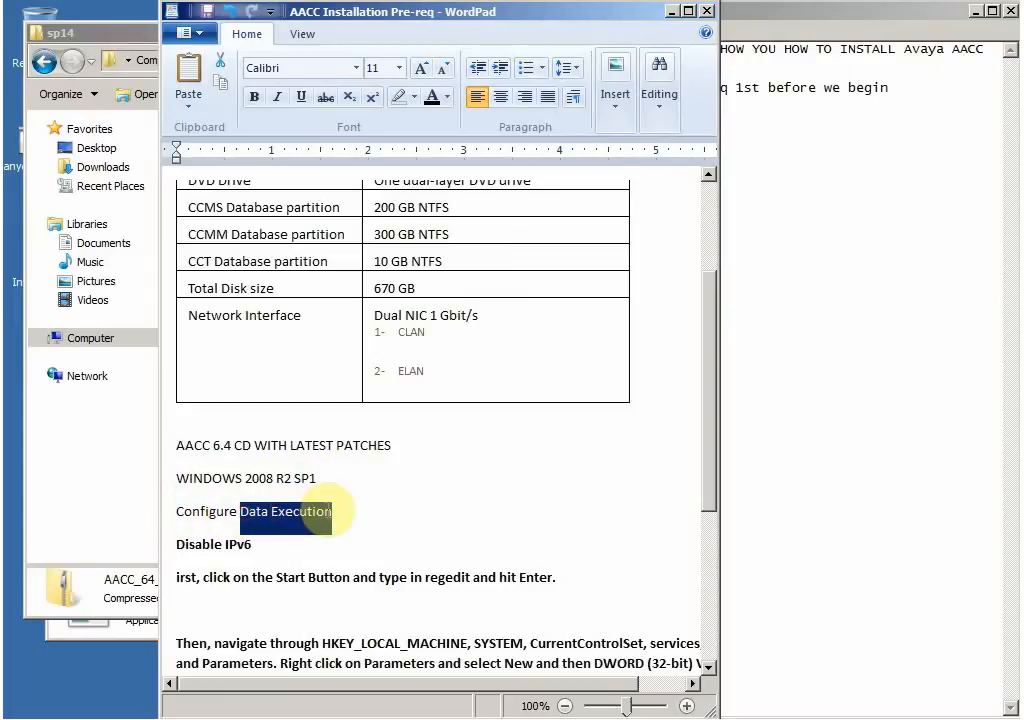
pyautogui.click(186, 544)
pyautogui.moveTo(177, 544); pyautogui.dragTo(255, 542)
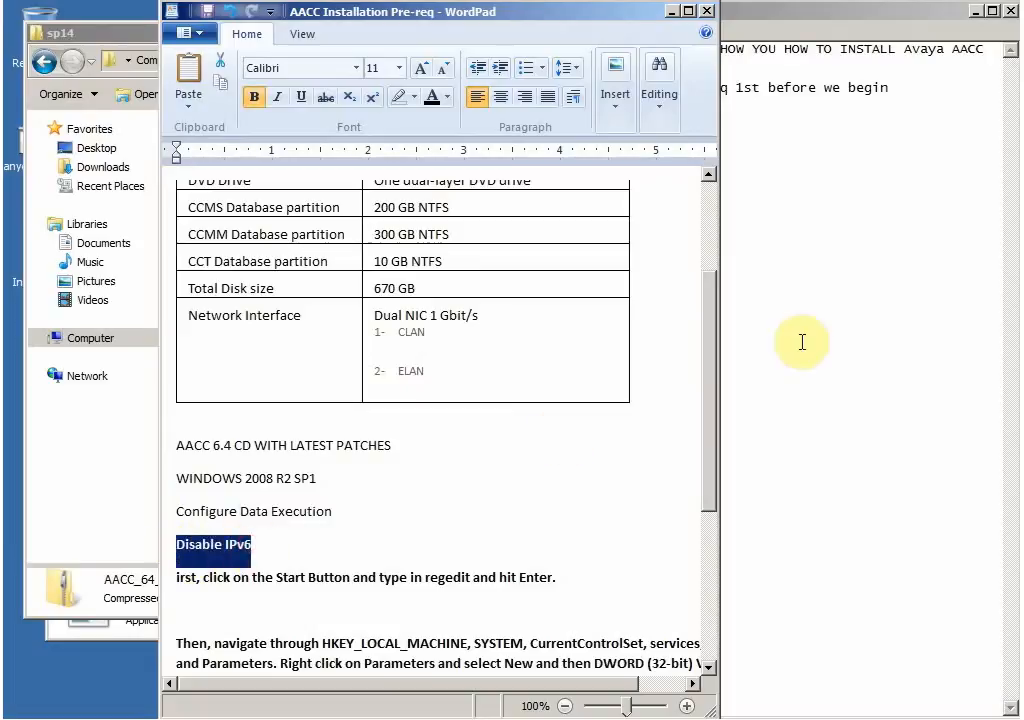
pyautogui.scroll(-3, 709, 402)
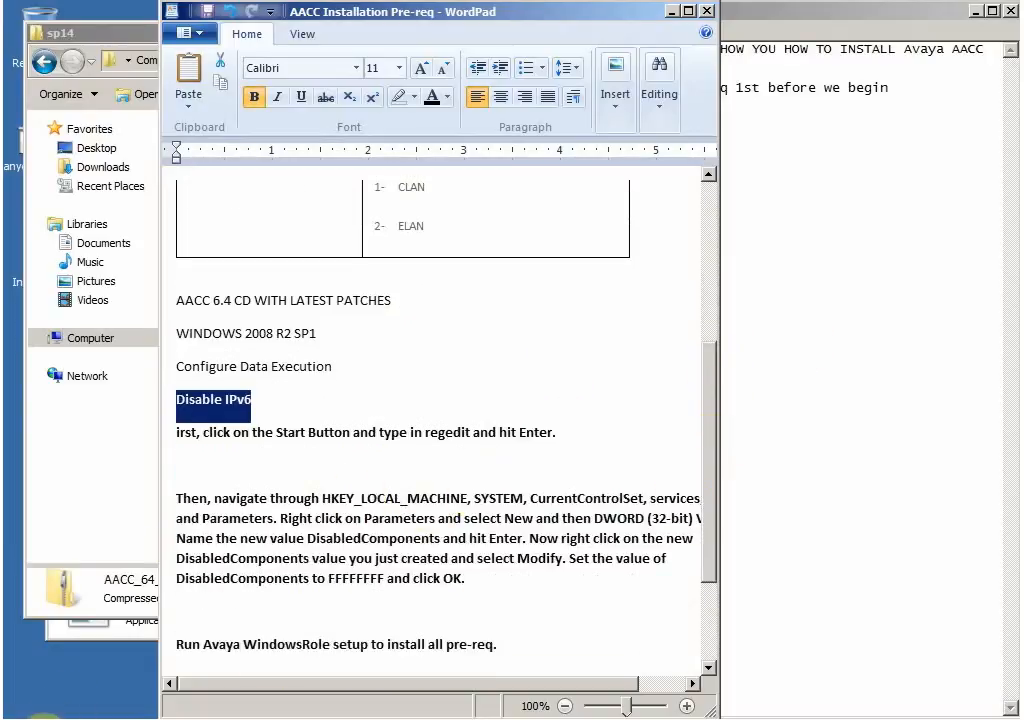
# Step: Open regedit, check the DisabledComponents value under the TCPIP6 service key, and close the Registry Editor
pyautogui.click(30, 712)
pyautogui.write('regedit')
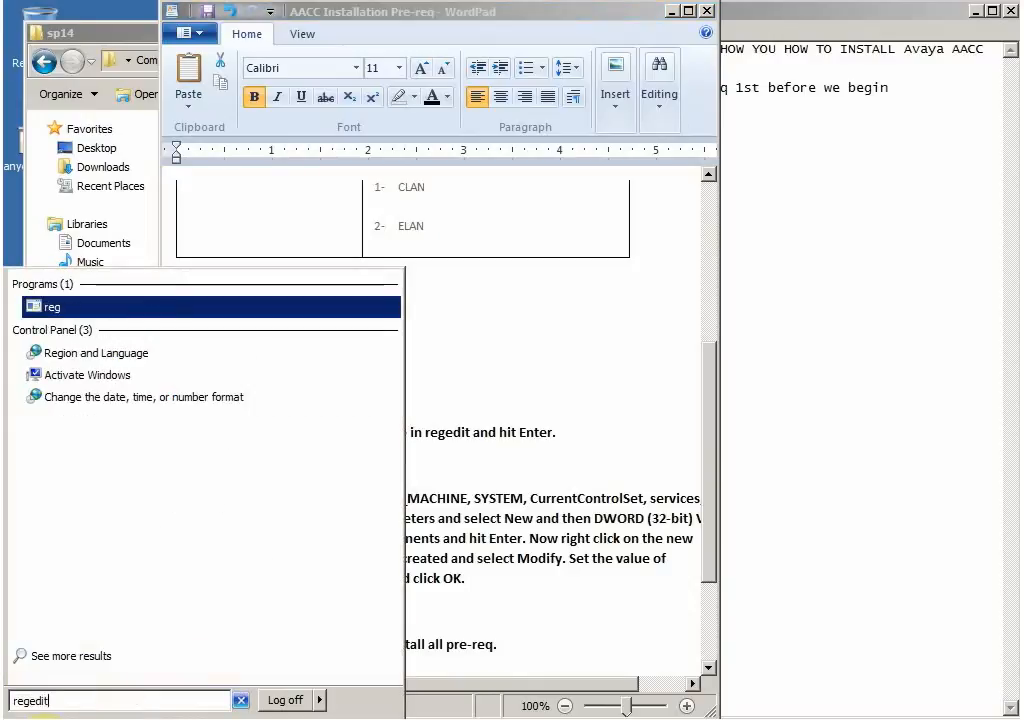
pyautogui.press('Return')
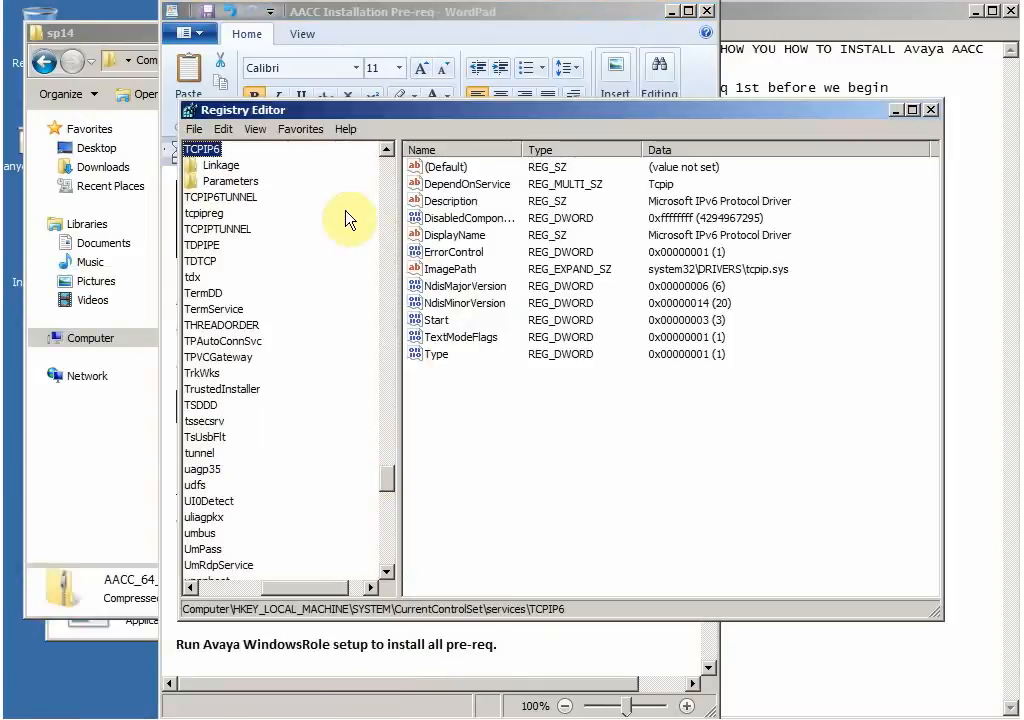
pyautogui.click(461, 219)
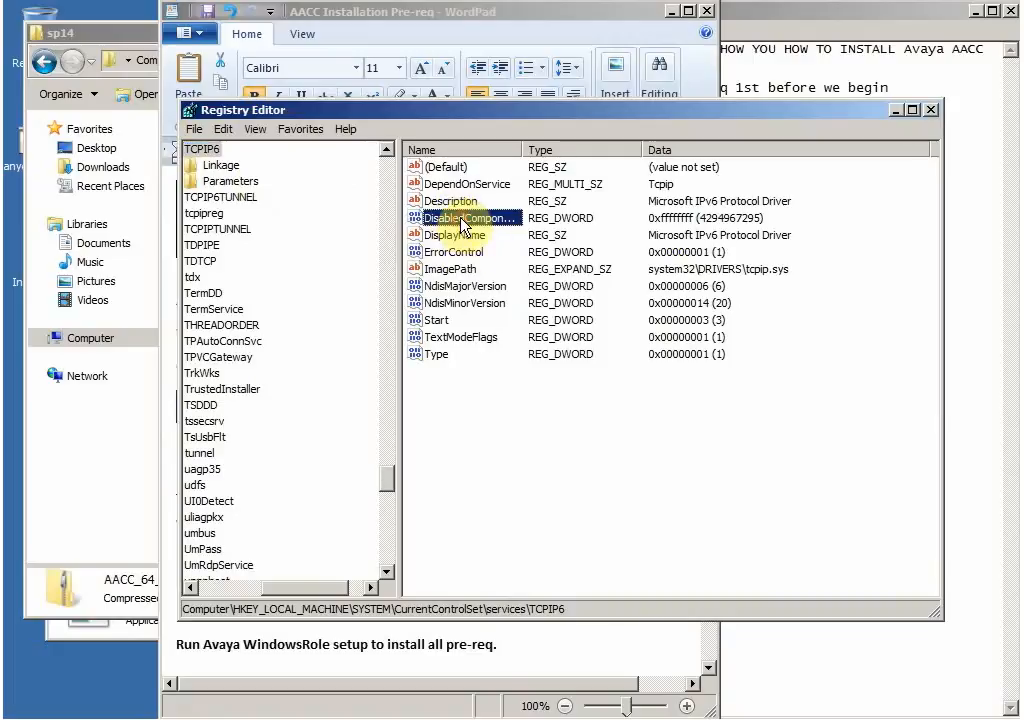
pyautogui.click(930, 109)
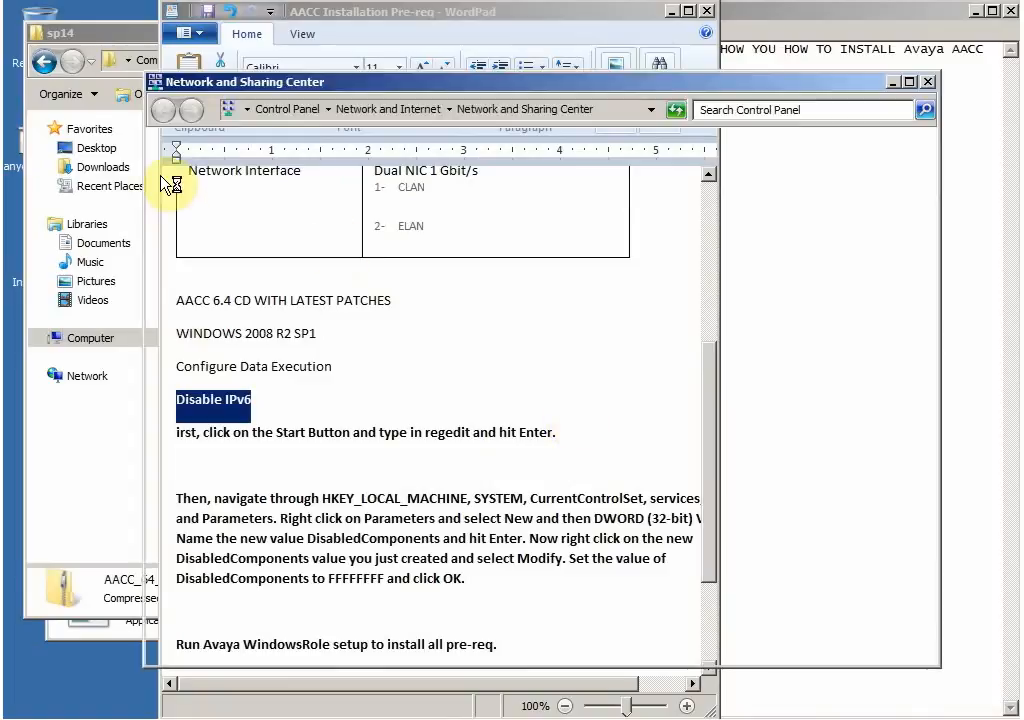
# Step: Disable Internet Protocol Version 6 (TCP/IPv6) on the CLAN network connection
pyautogui.click(224, 186)
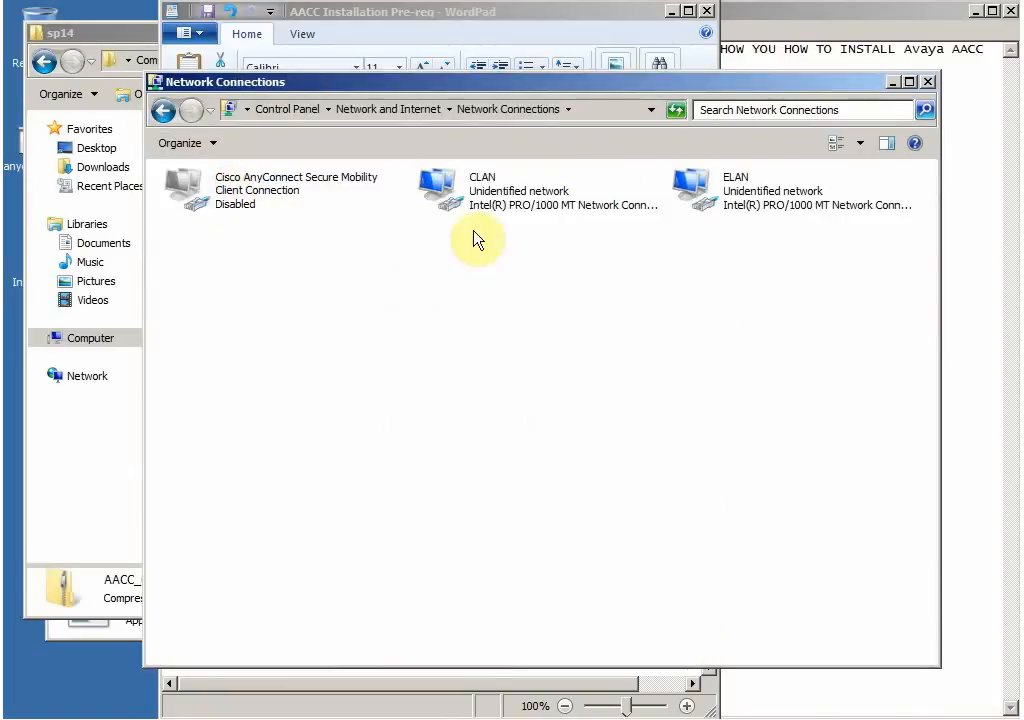
pyautogui.doubleClick(485, 200)
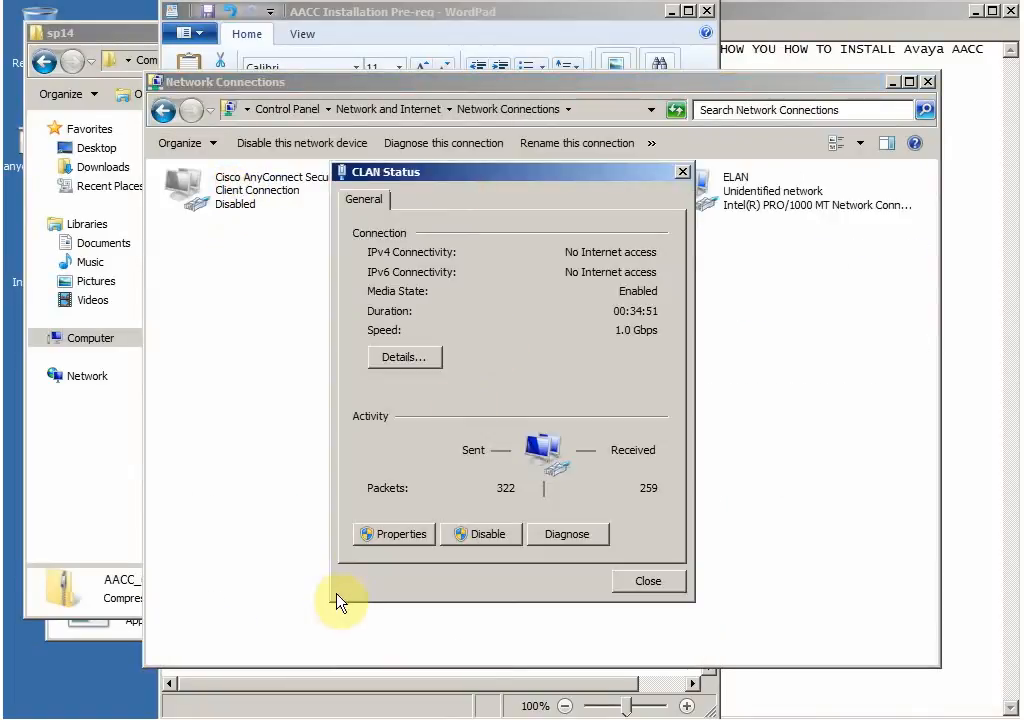
pyautogui.click(390, 534)
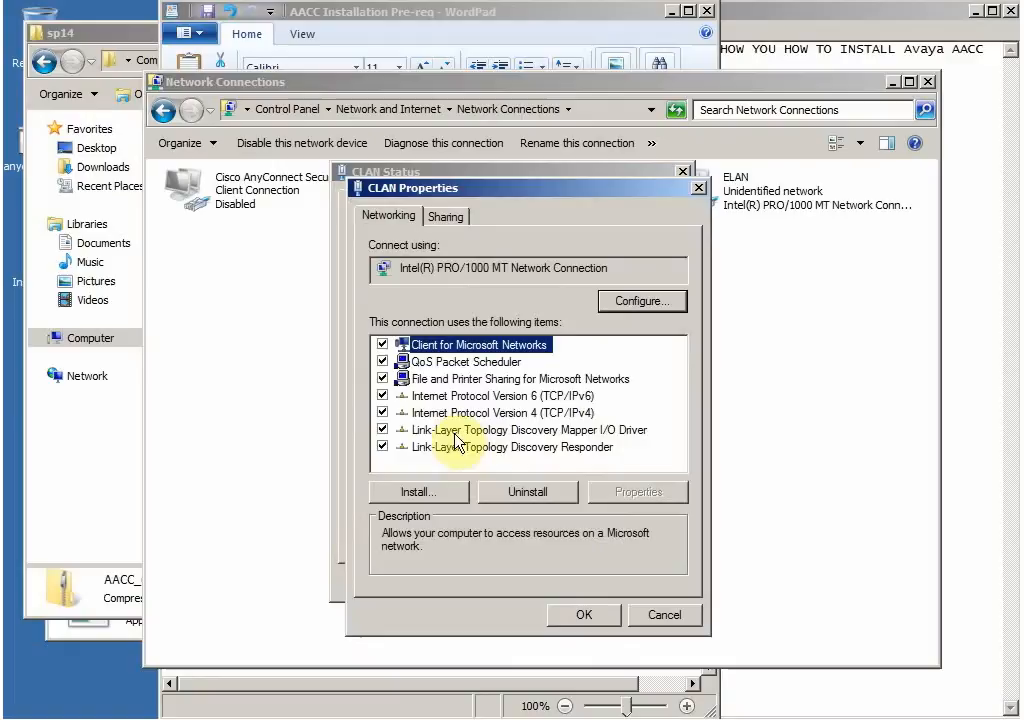
pyautogui.click(382, 396)
pyautogui.click(582, 615)
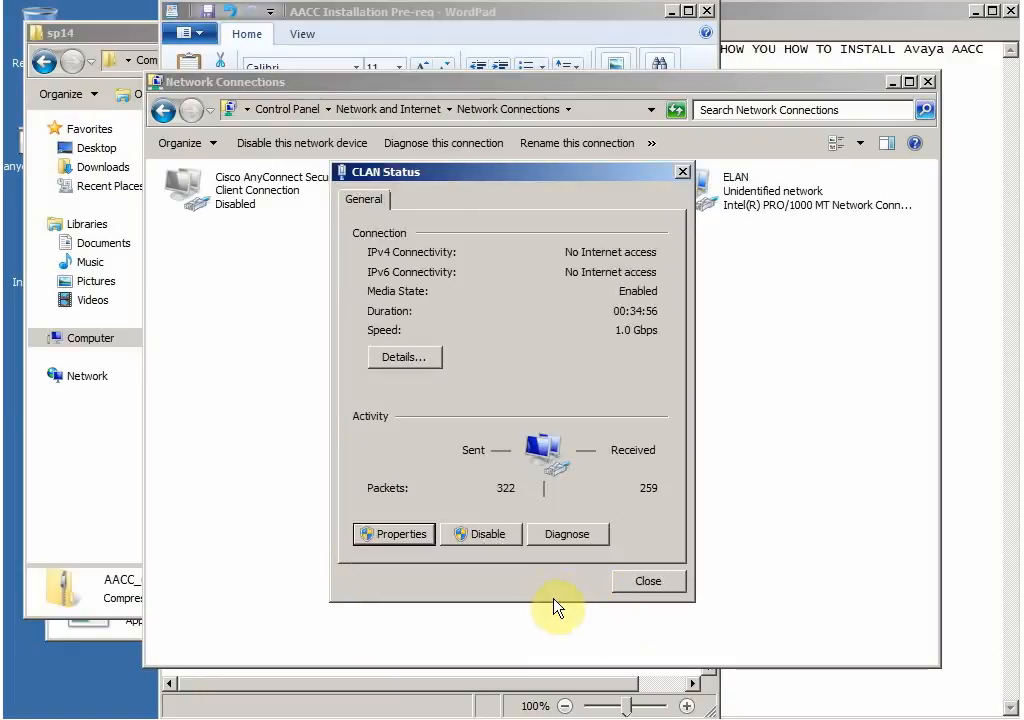
pyautogui.click(635, 586)
# Step: Deselect Internet Protocol Version 6 (TCP/IPv6) in the ELAN connection's properties
pyautogui.doubleClick(706, 210)
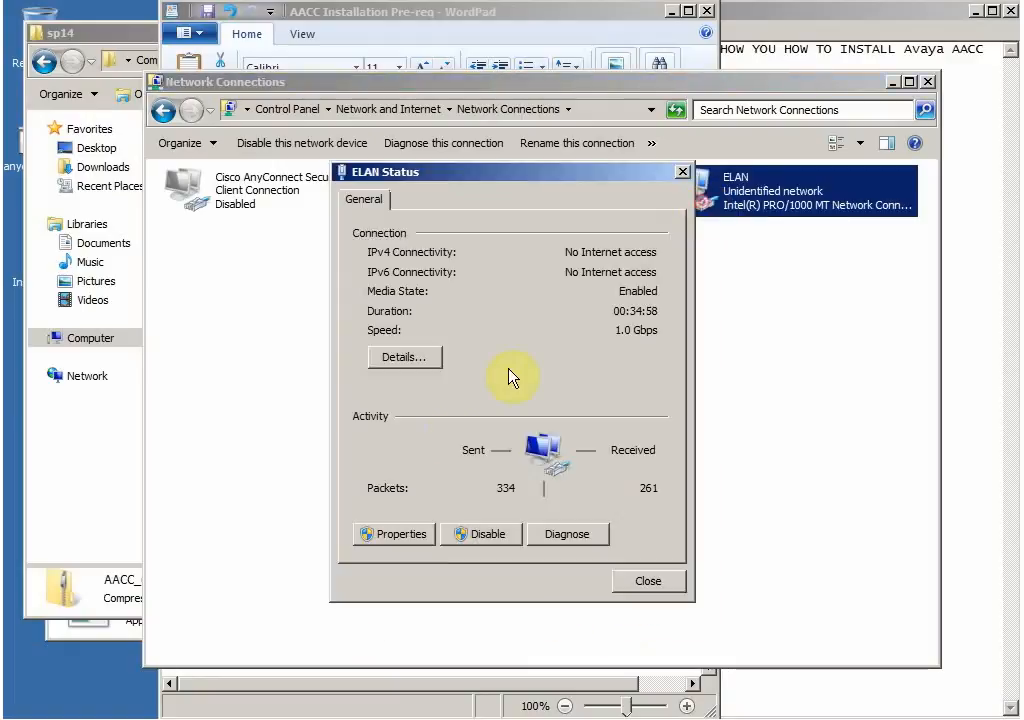
pyautogui.click(393, 533)
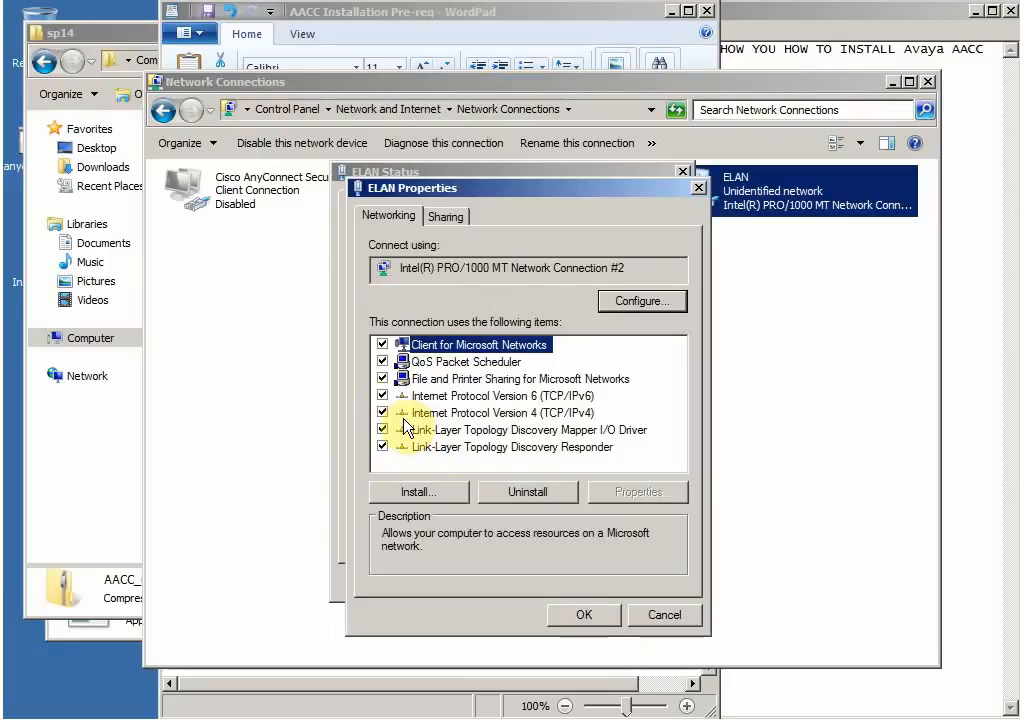
pyautogui.click(382, 396)
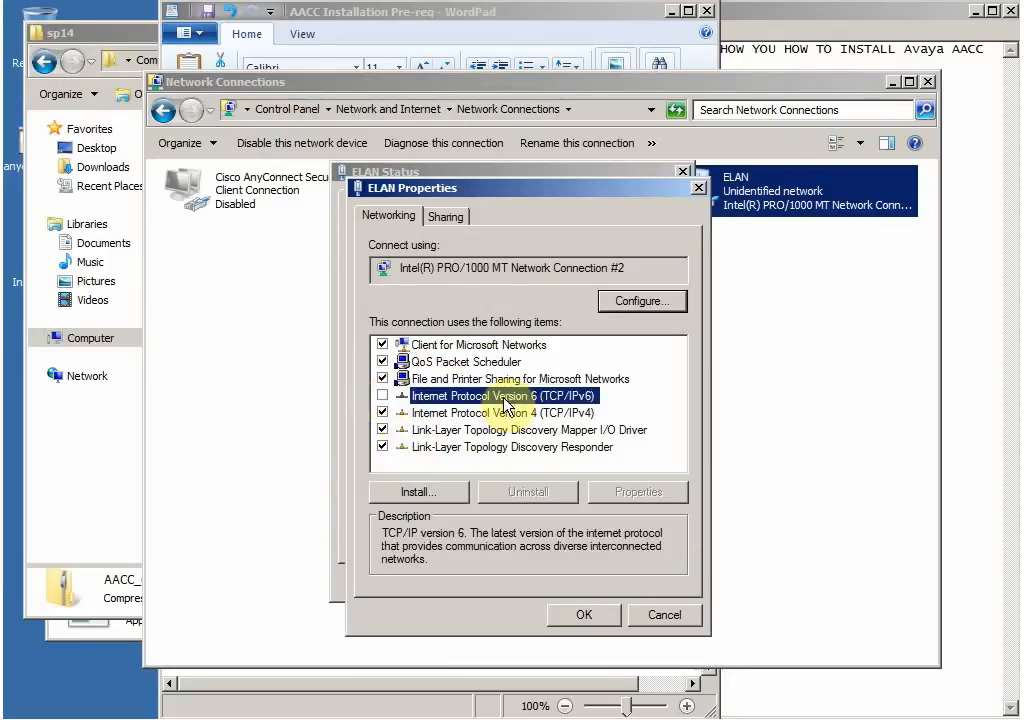
# Step: Disable NetBIOS over TCP/IP in the ELAN connection's advanced IPv4 settings, apply the changes and close the network windows
pyautogui.click(453, 412)
pyautogui.click(634, 500)
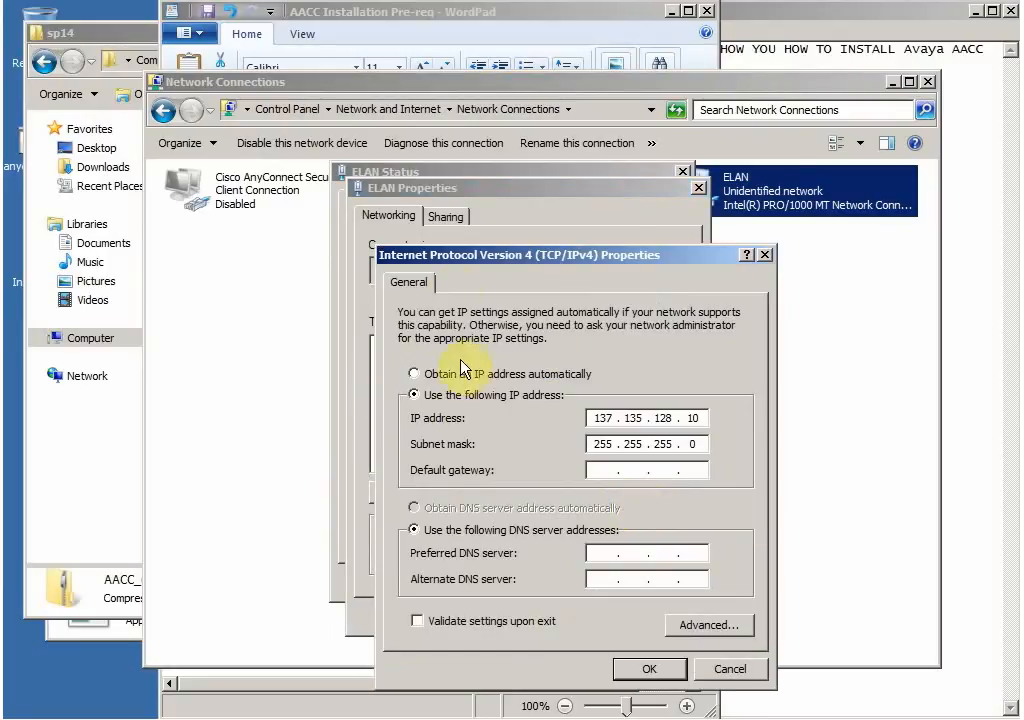
pyautogui.click(686, 624)
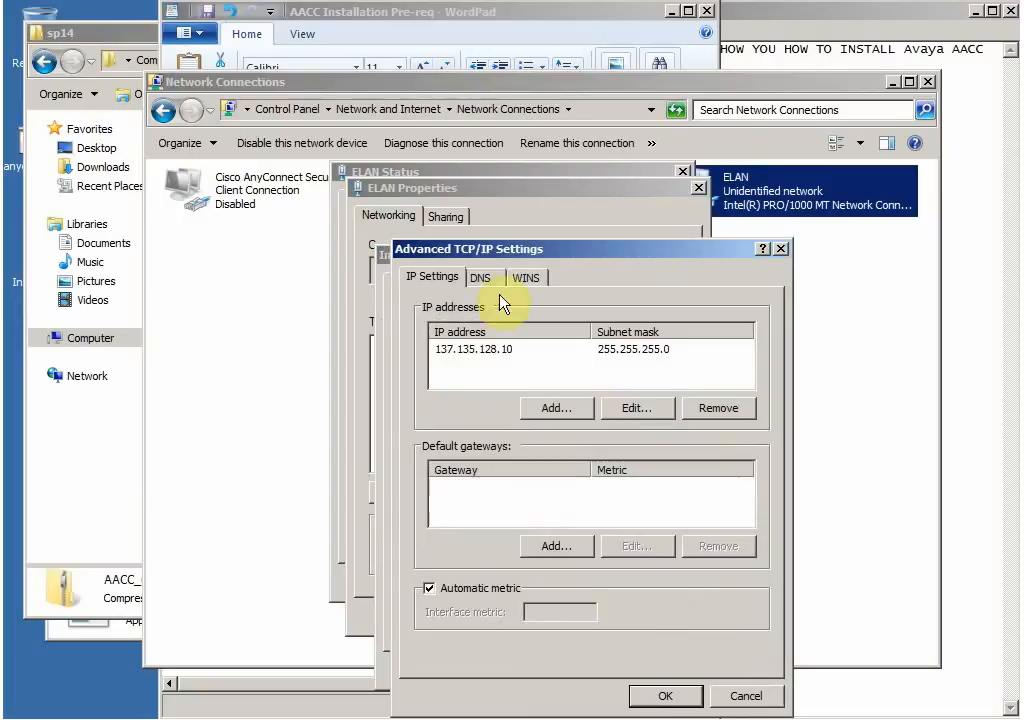
pyautogui.click(522, 278)
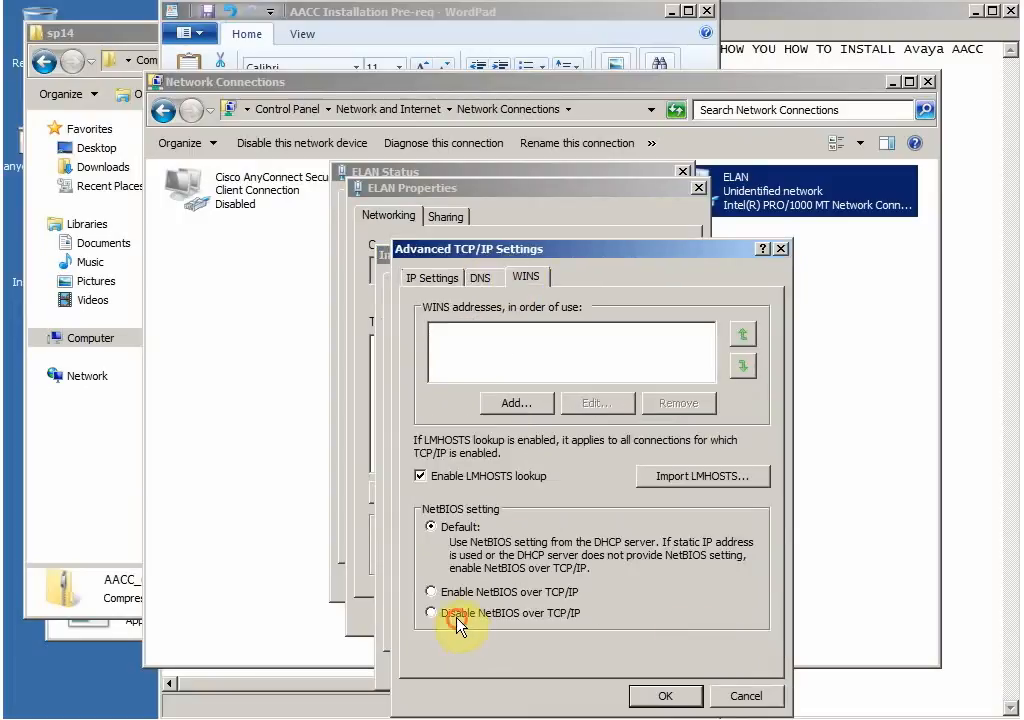
pyautogui.click(680, 694)
pyautogui.click(645, 669)
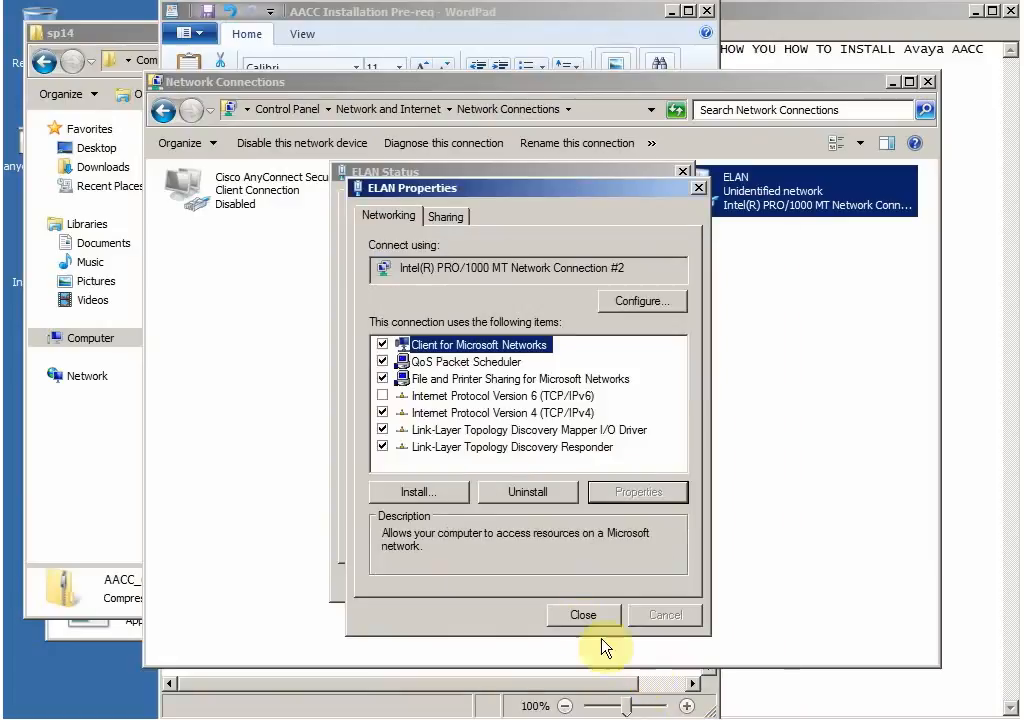
pyautogui.click(583, 619)
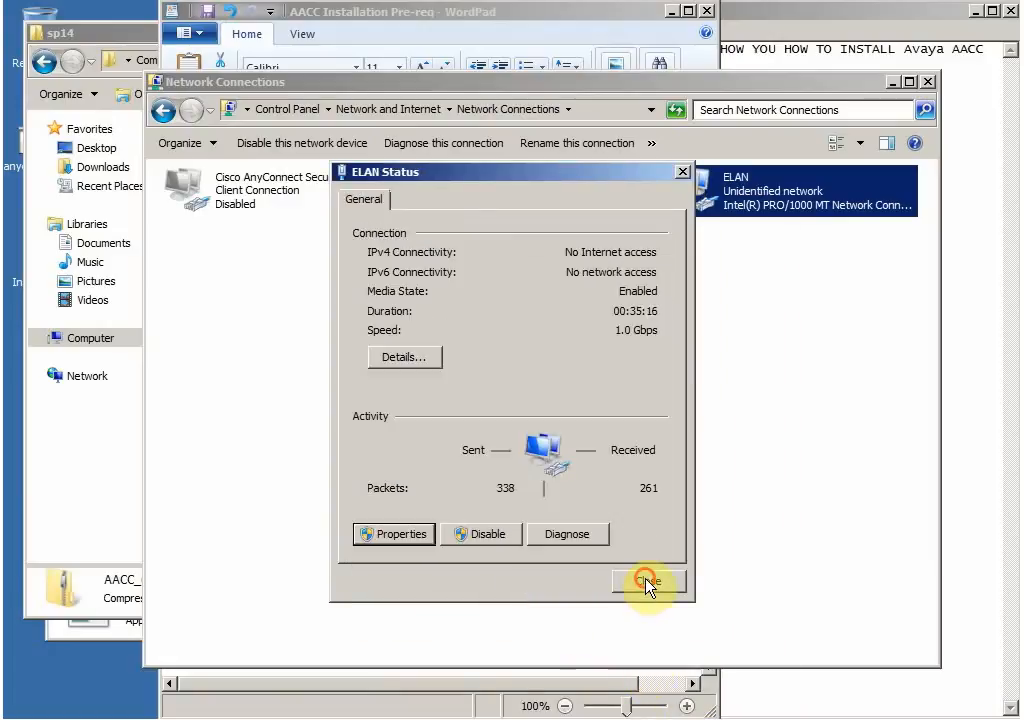
pyautogui.click(648, 581)
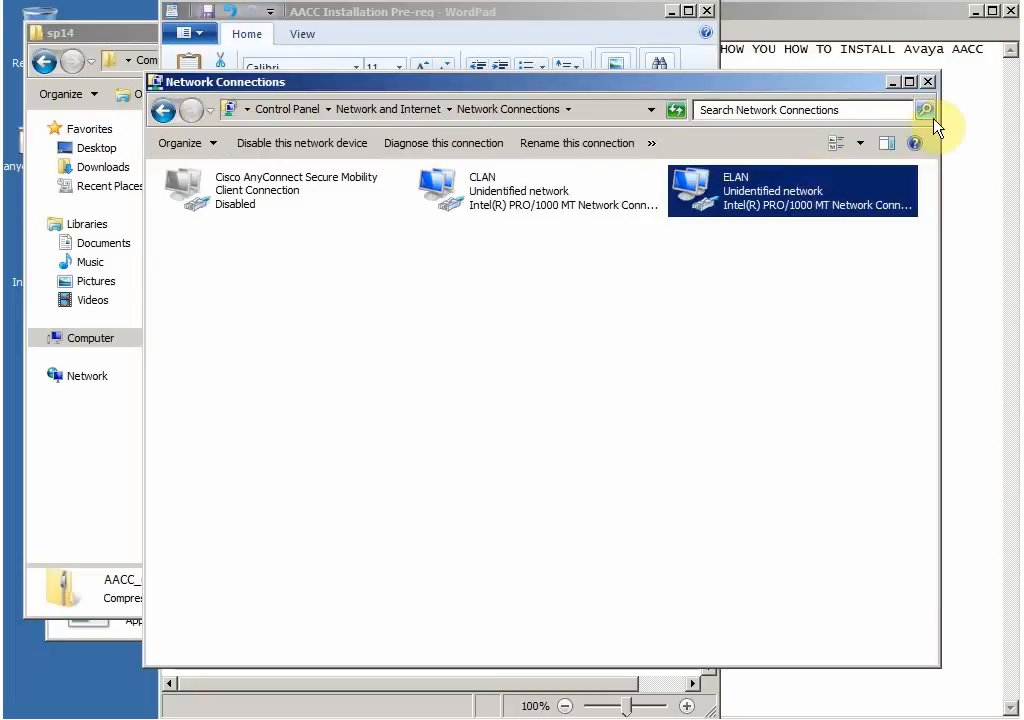
pyautogui.click(927, 83)
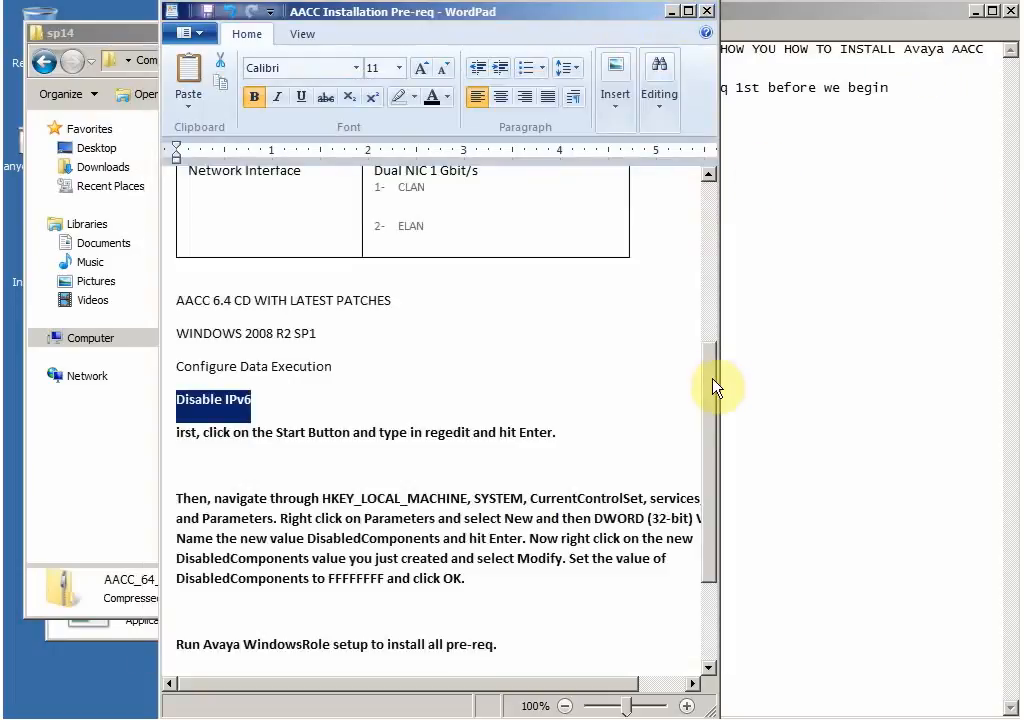
# Step: Review the CS1K IP address and details requirement at the end of the prerequisites document, and minimize the document
pyautogui.moveTo(715, 389); pyautogui.dragTo(670, 498)
pyautogui.moveTo(177, 553); pyautogui.dragTo(381, 572)
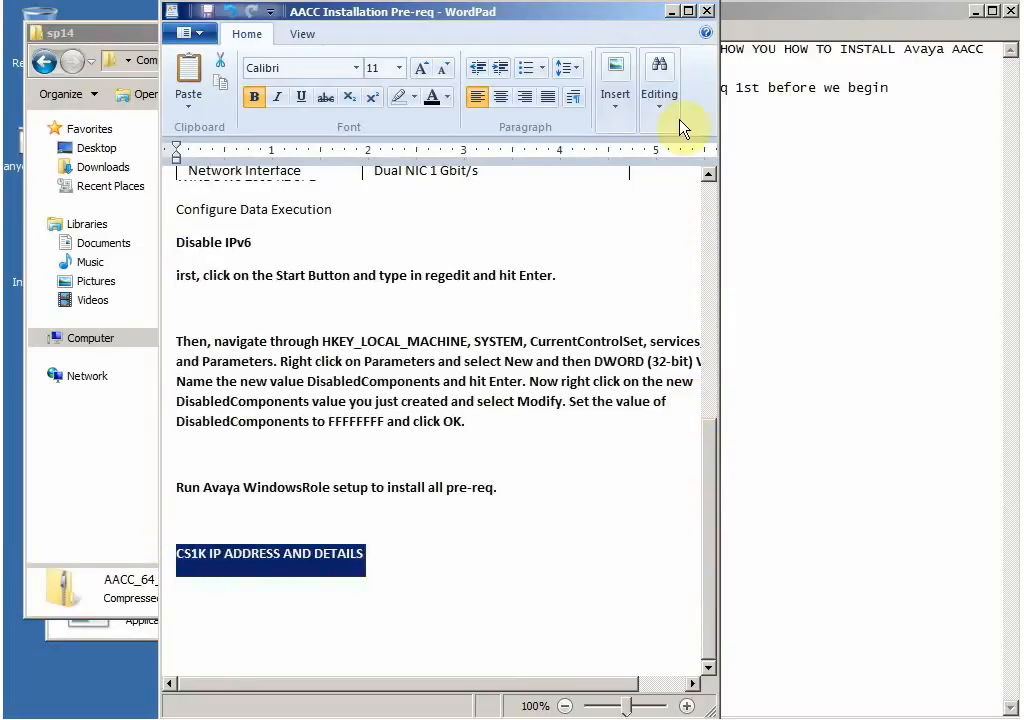
pyautogui.click(672, 11)
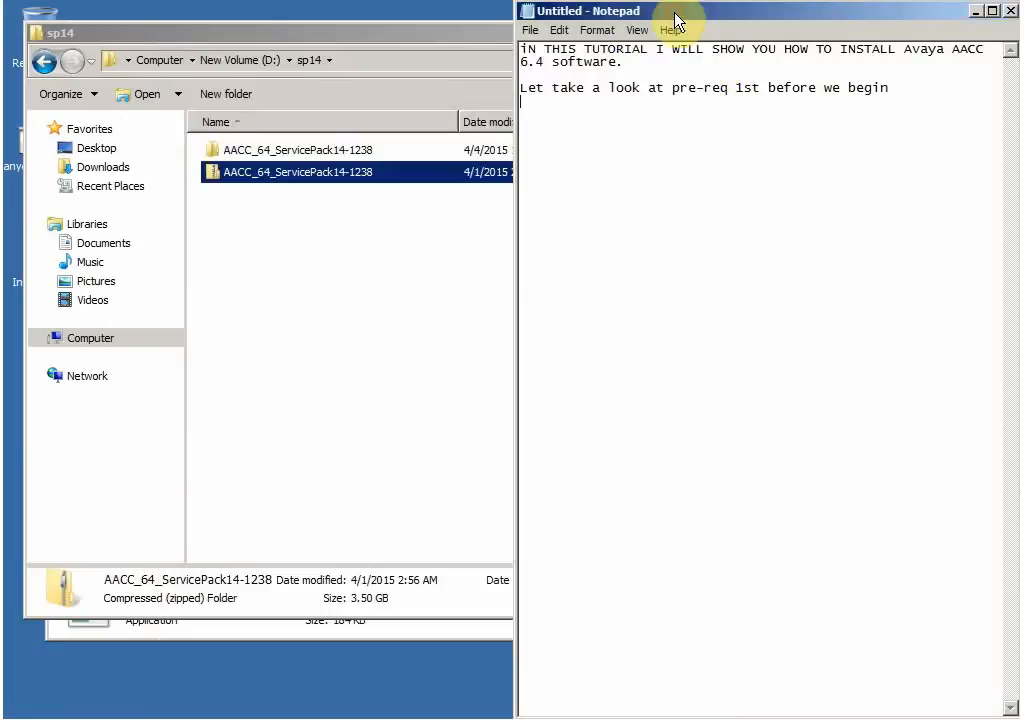
# Step: Minimize Notepad and launch InstallWindowsFeatures from the root of New Volume (D:)
pyautogui.click(977, 12)
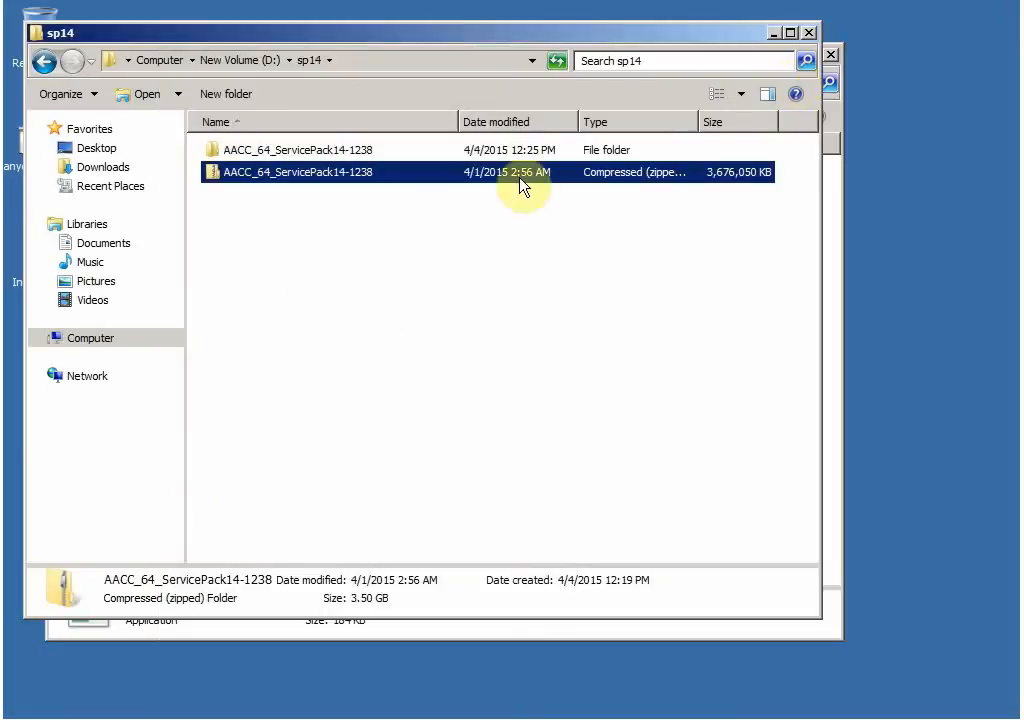
pyautogui.click(252, 61)
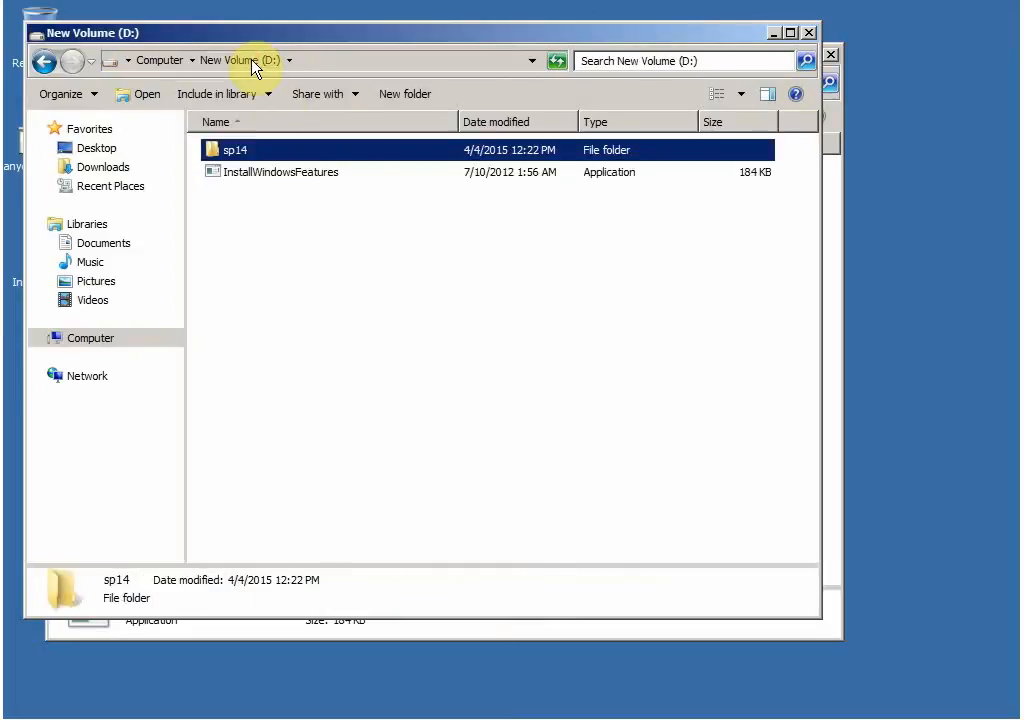
pyautogui.click(268, 174)
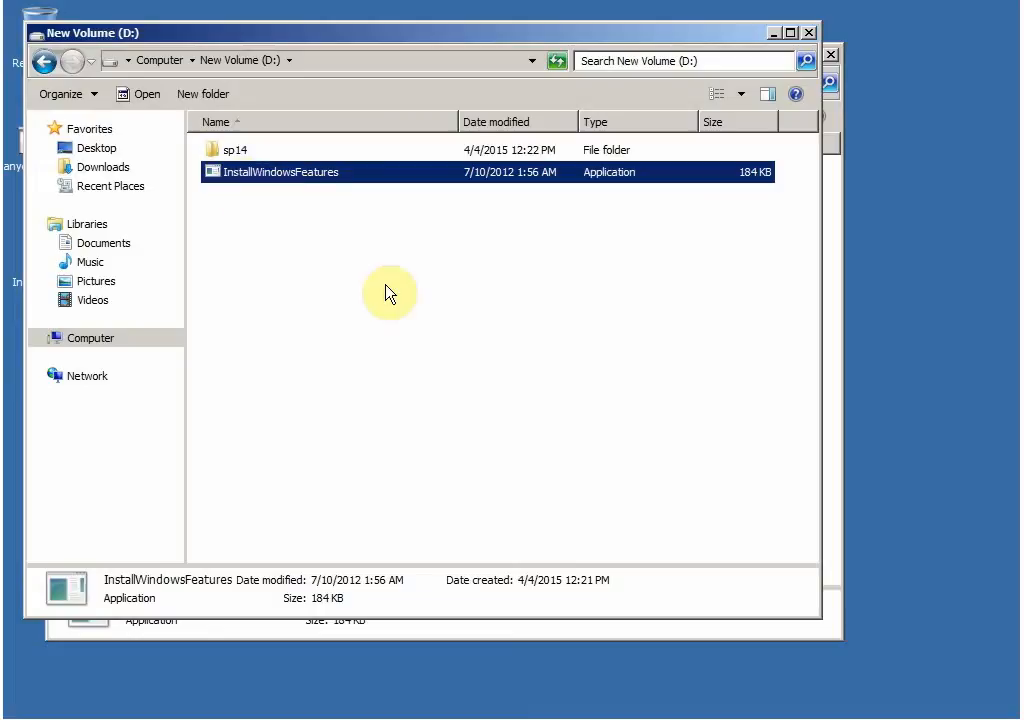
pyautogui.doubleClick(266, 178)
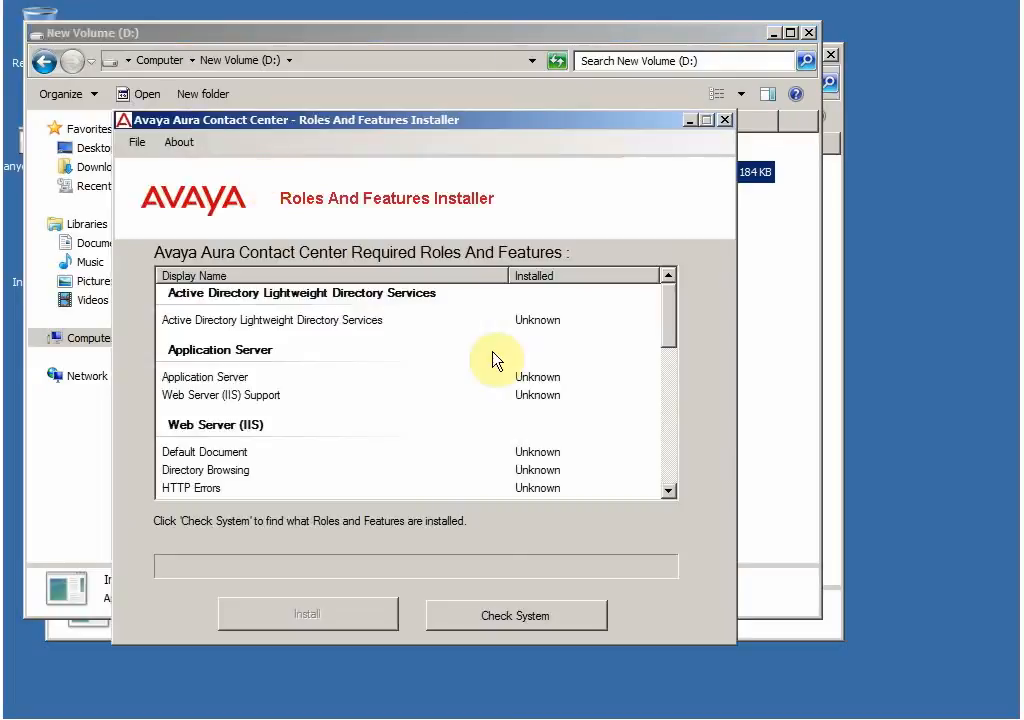
# Step: Check the system for the required Avaya Aura Contact Center roles and features, and install the missing ones
pyautogui.moveTo(666, 322); pyautogui.dragTo(652, 303)
pyautogui.click(492, 630)
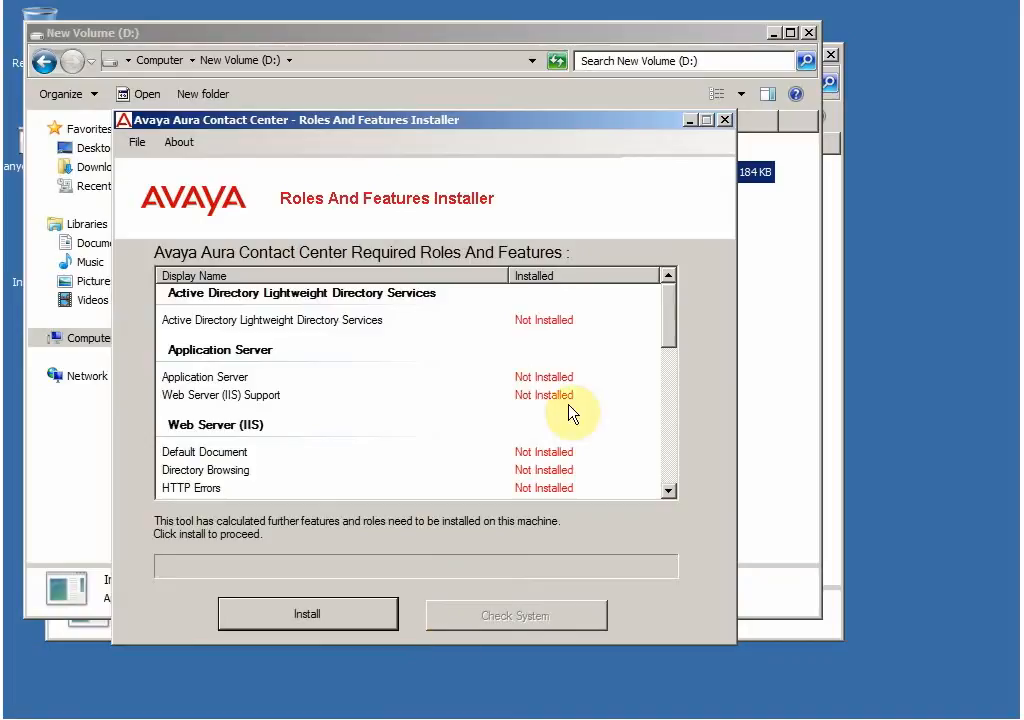
pyautogui.moveTo(672, 313); pyautogui.dragTo(642, 312)
pyautogui.click(305, 613)
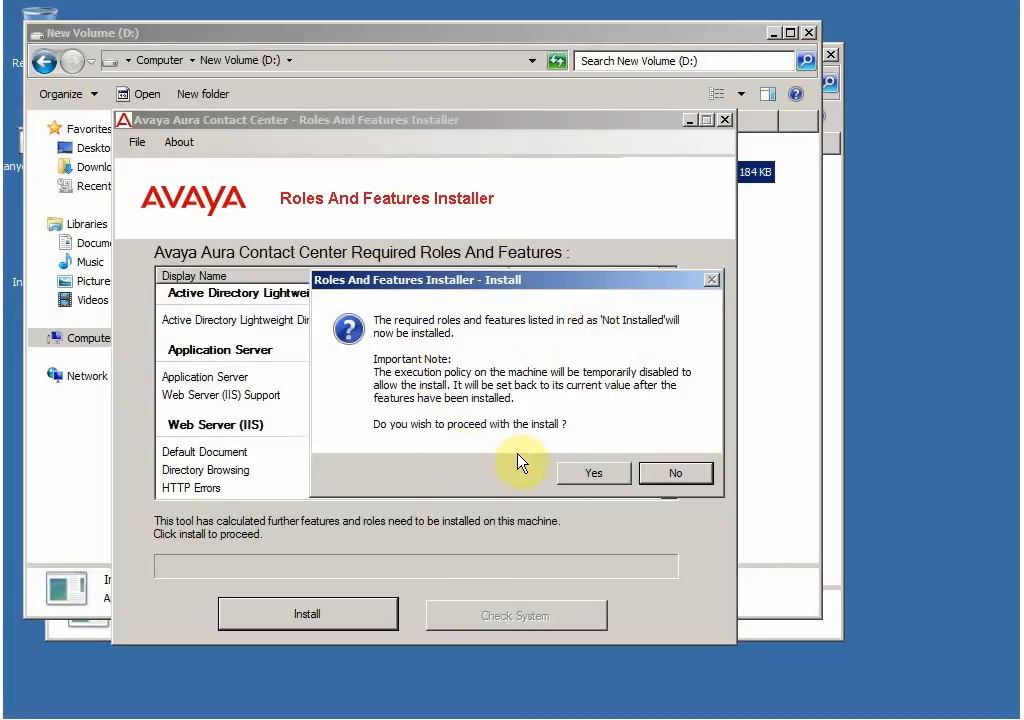
pyautogui.click(590, 470)
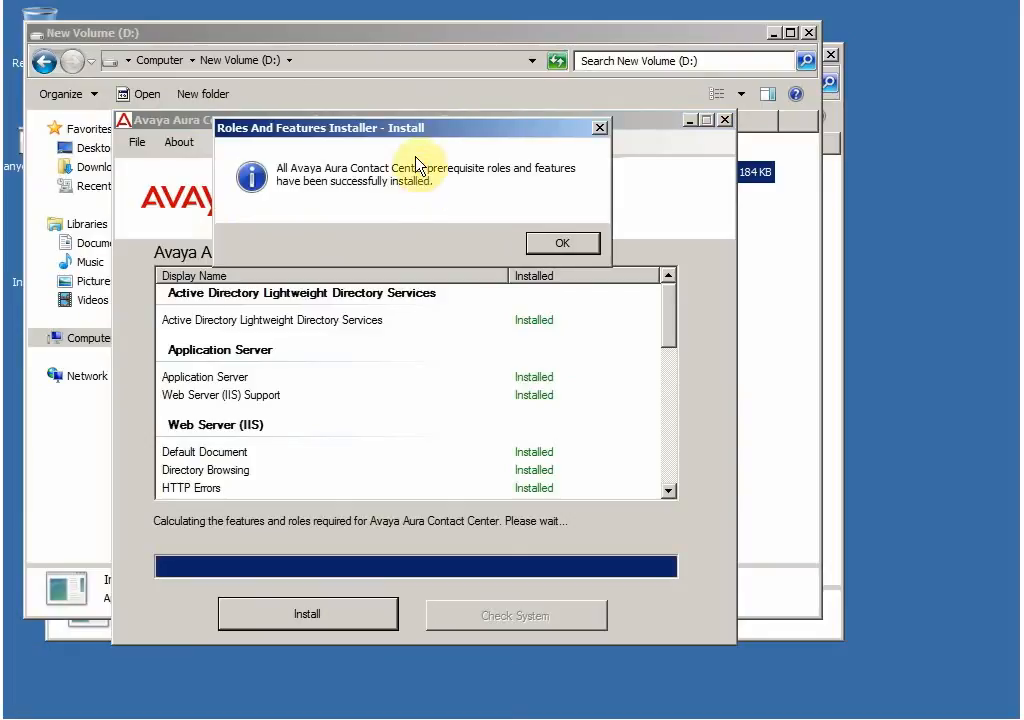
pyautogui.moveTo(398, 130); pyautogui.dragTo(418, 114)
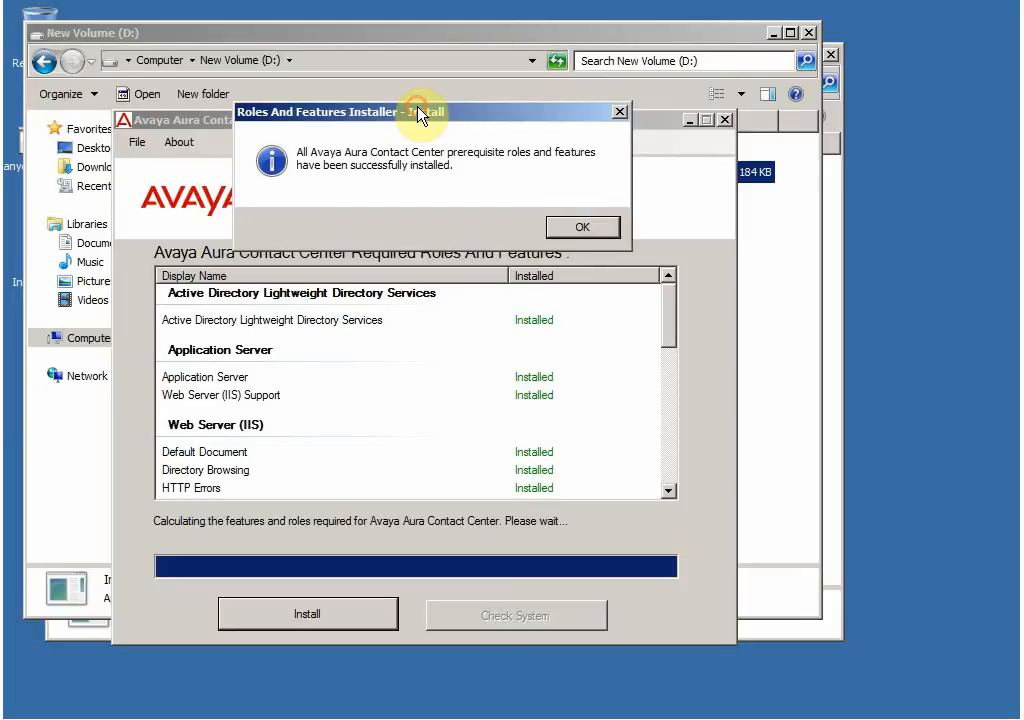
pyautogui.click(571, 229)
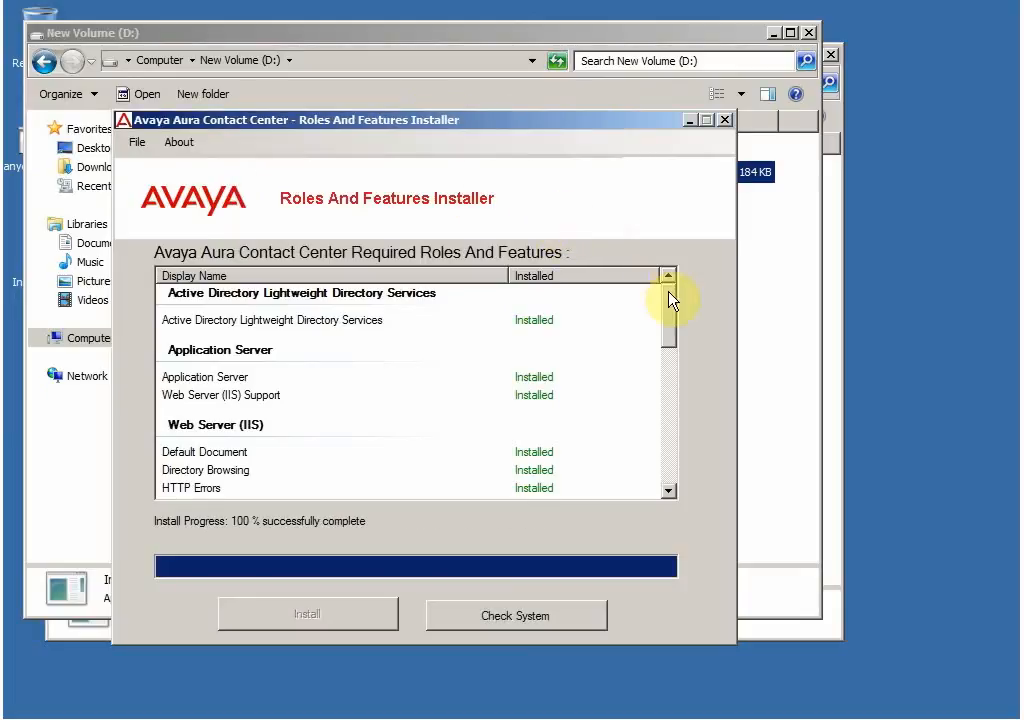
# Step: Review the install status of the roles and features, run the system check again, and close the Roles And Features Installer
pyautogui.moveTo(669, 299); pyautogui.dragTo(674, 446)
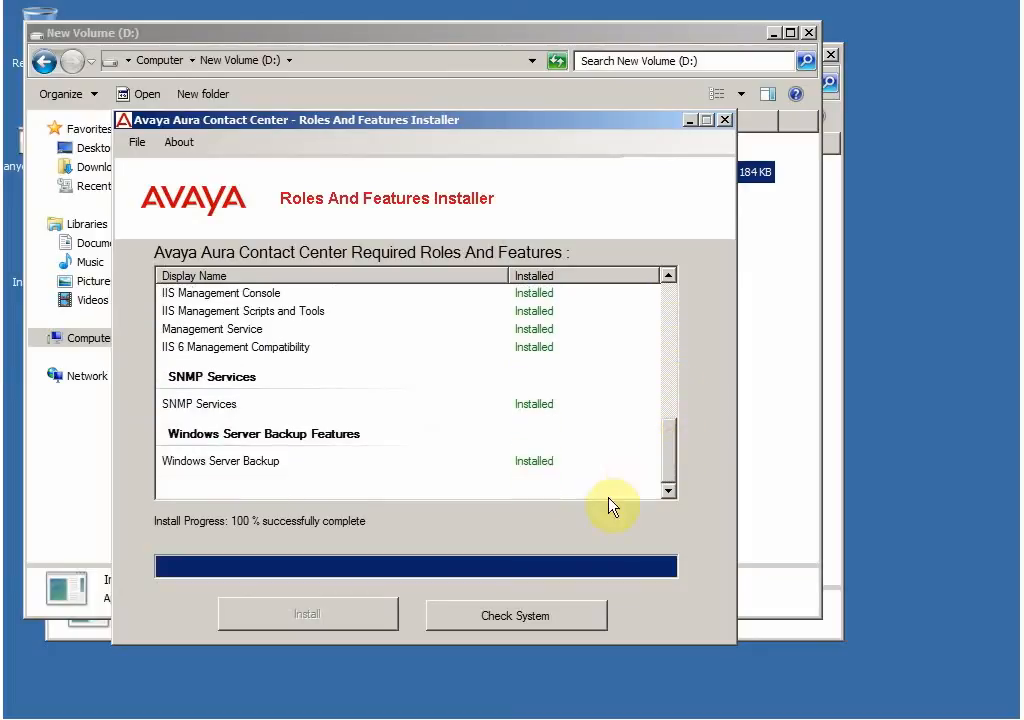
pyautogui.click(519, 616)
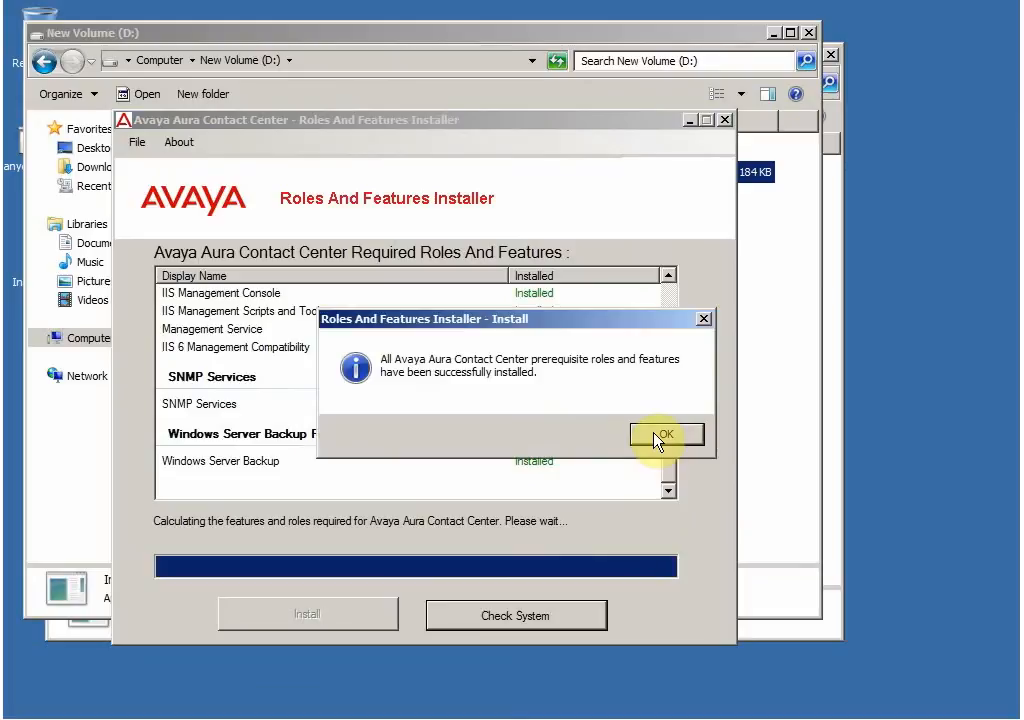
pyautogui.click(664, 435)
pyautogui.moveTo(670, 445); pyautogui.dragTo(662, 303)
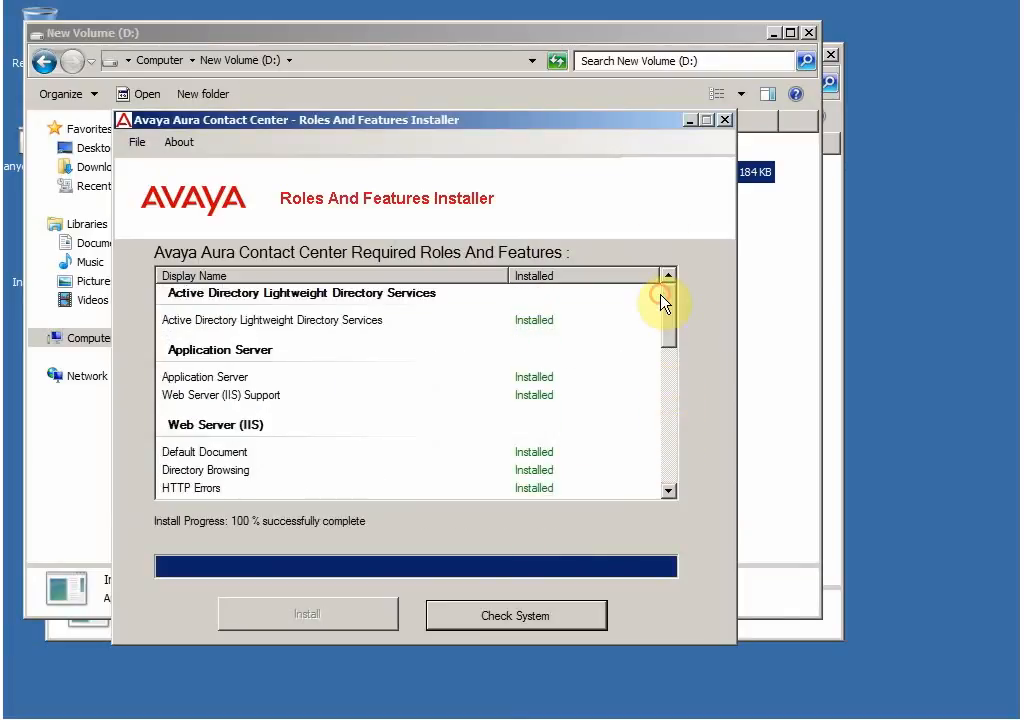
pyautogui.click(724, 120)
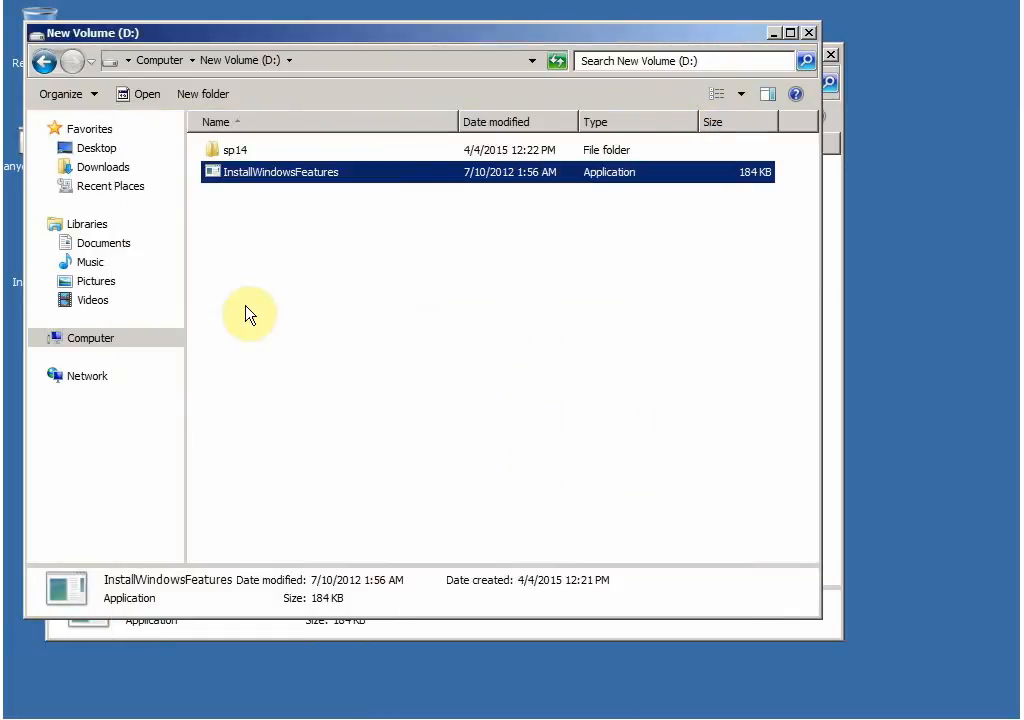
# Step: Run the setup program from DVD Drive (F:) and install its required components, accepting the Microsoft .NET Framework 4 license
pyautogui.press('super')
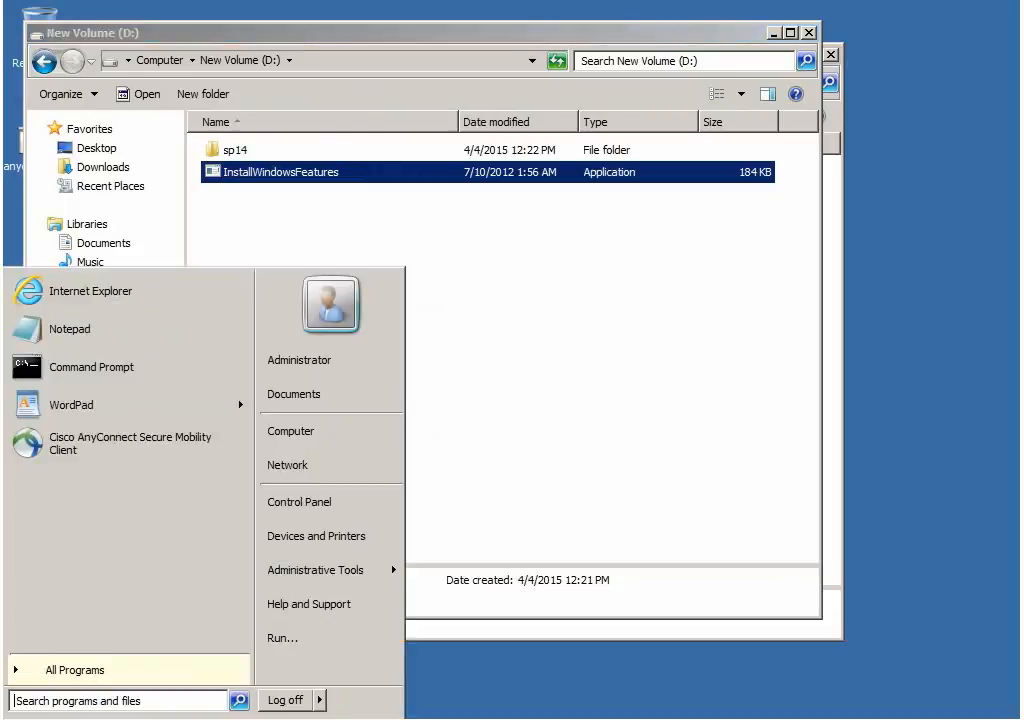
pyautogui.click(322, 432)
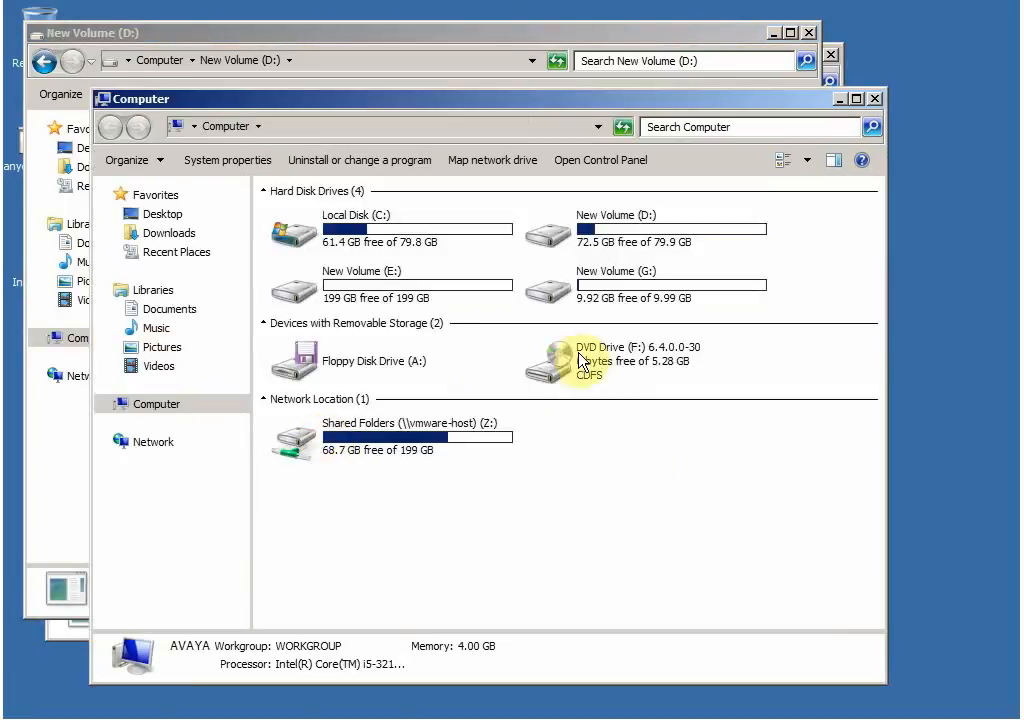
pyautogui.rightClick(580, 356)
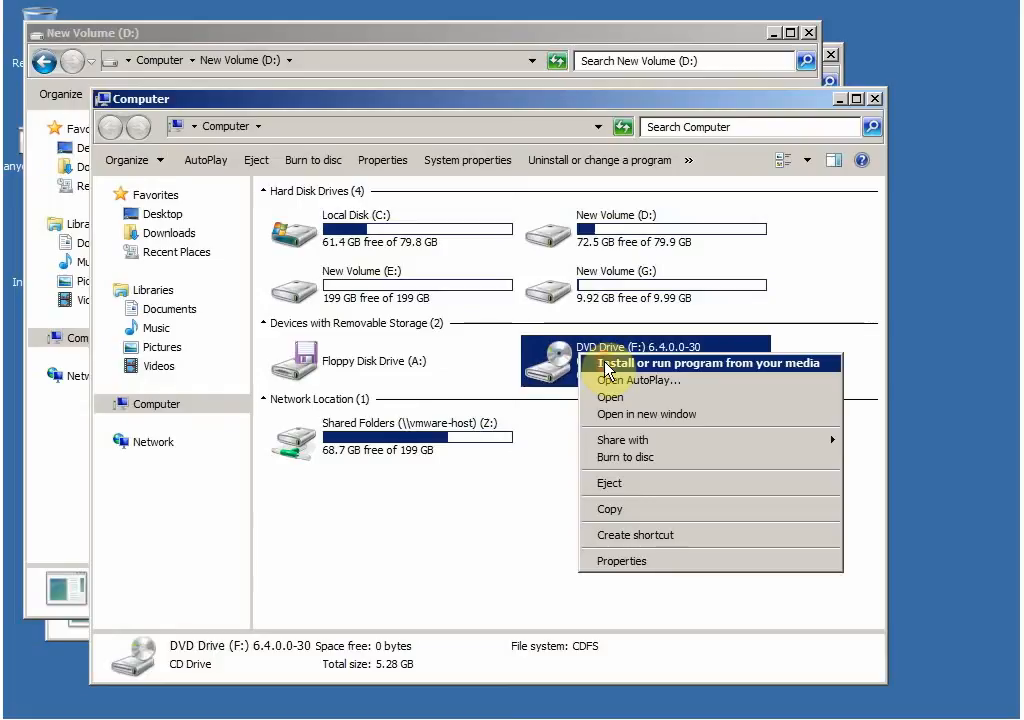
pyautogui.click(606, 364)
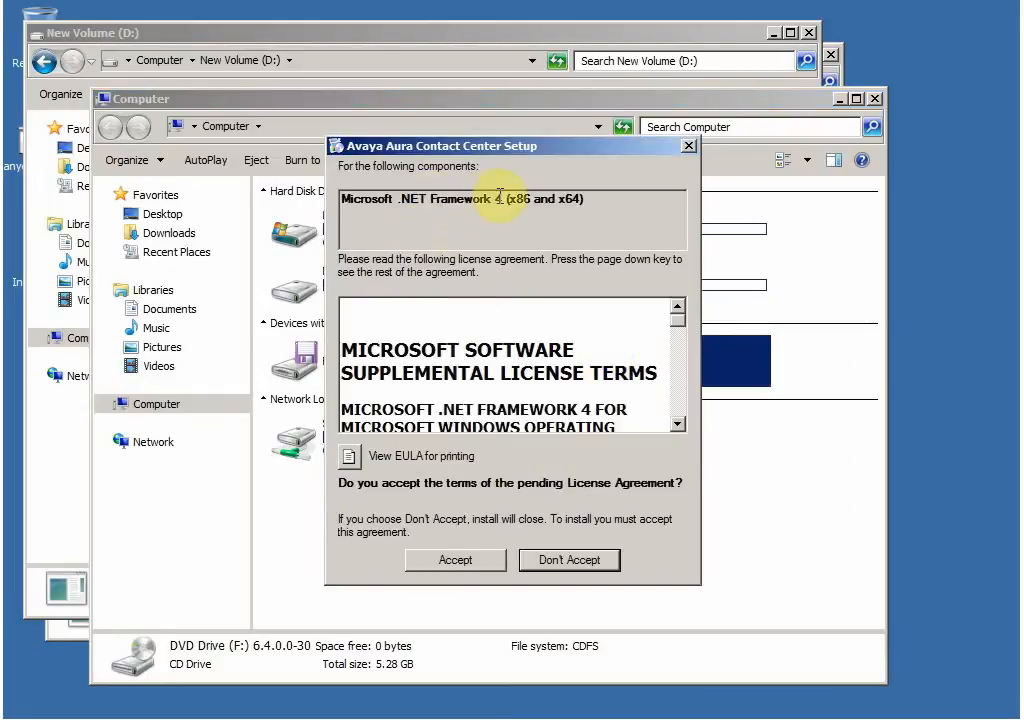
pyautogui.click(455, 560)
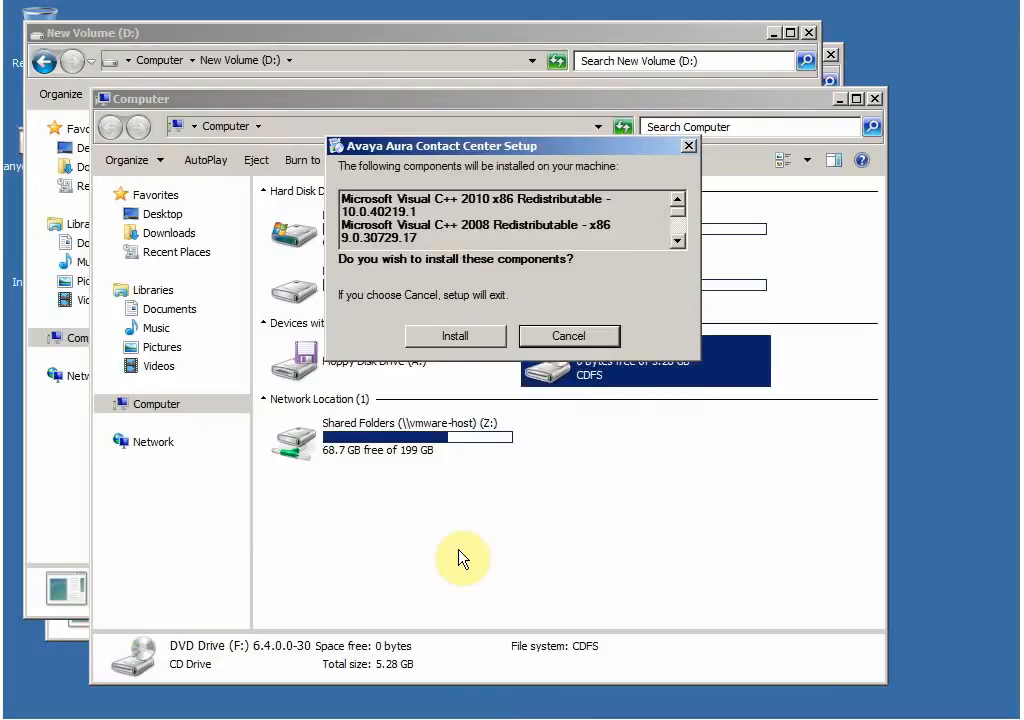
pyautogui.click(466, 344)
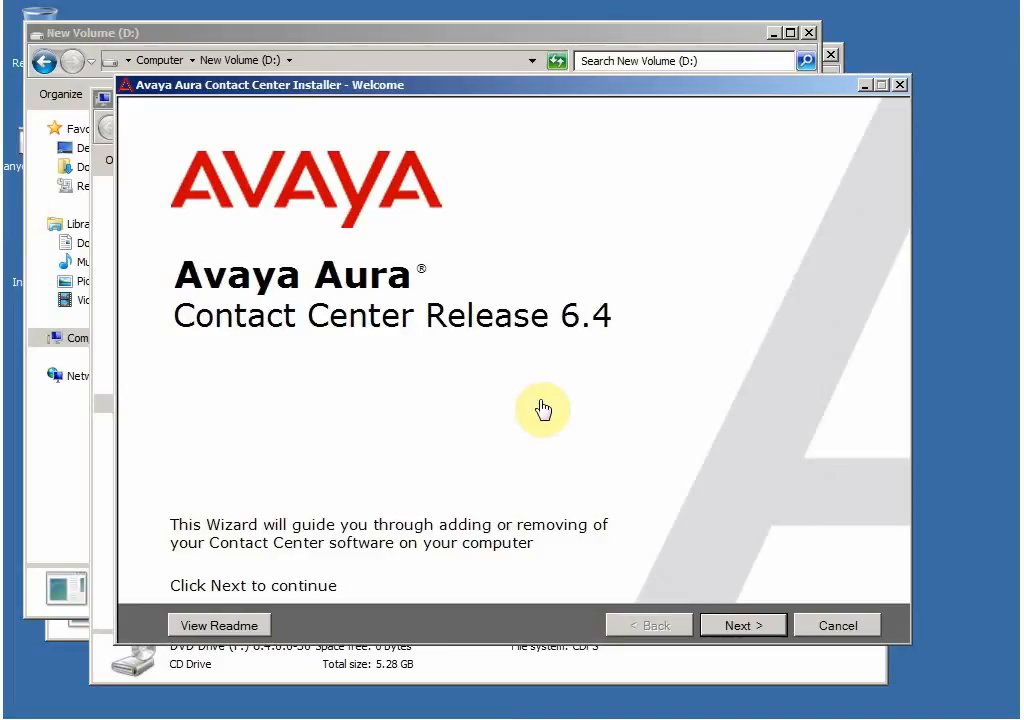
# Step: Continue past the installer's welcome page and accept the Avaya End-User License Agreement
pyautogui.click(726, 623)
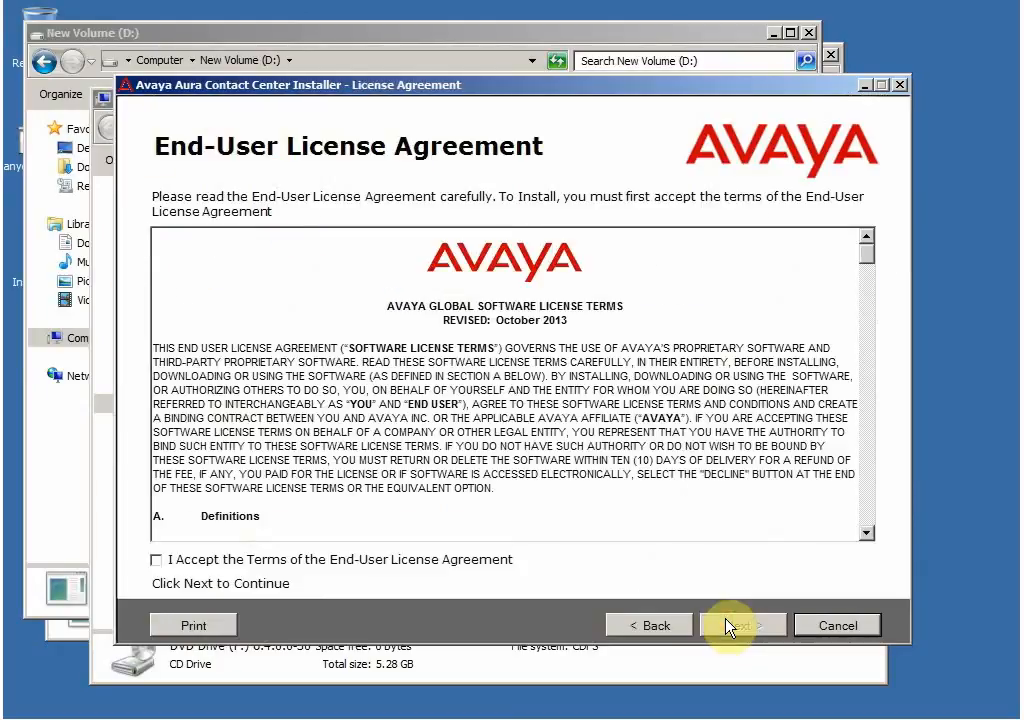
pyautogui.click(157, 561)
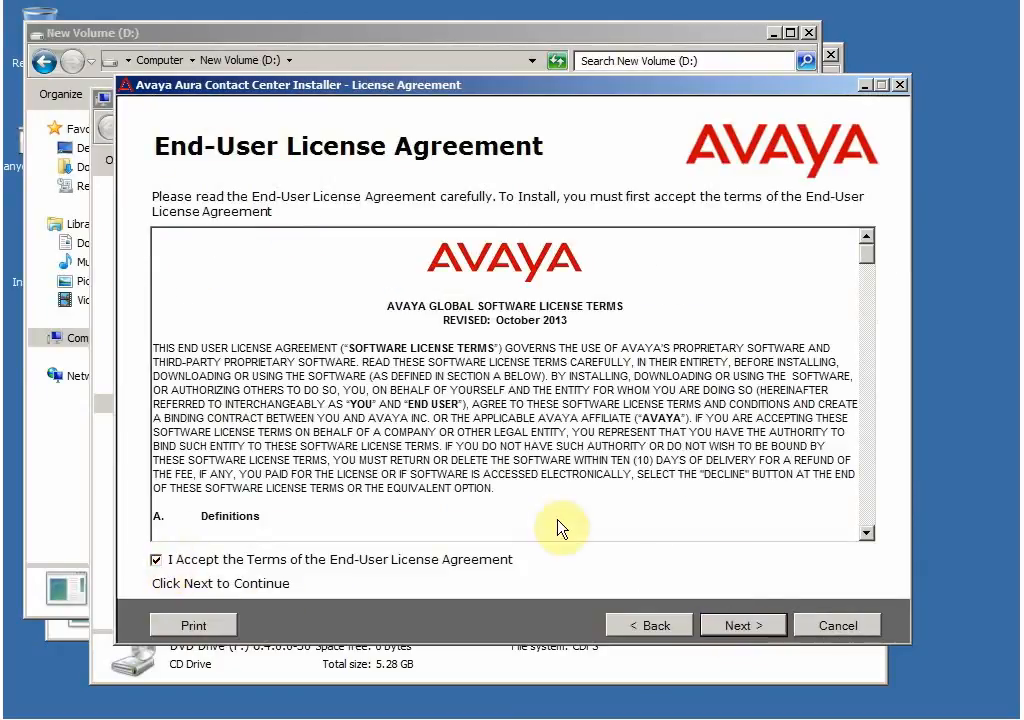
pyautogui.click(745, 627)
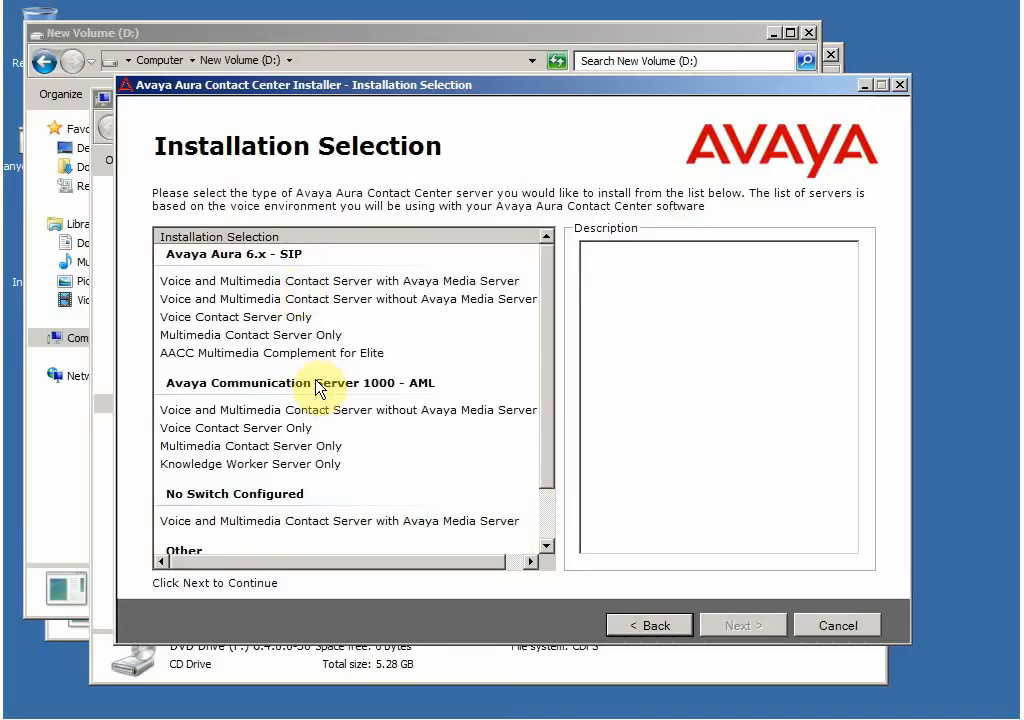
# Step: Choose Voice Contact Server Only under Avaya Communication Server 1000 - AML as the installation type and continue
pyautogui.click(270, 432)
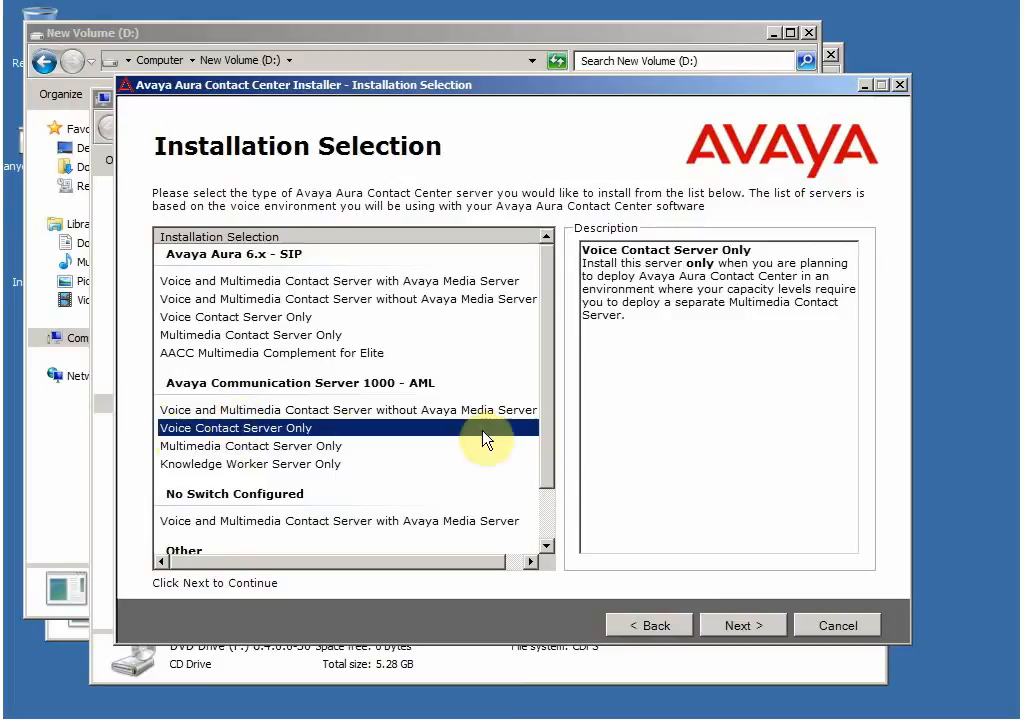
pyautogui.moveTo(548, 440)
pyautogui.mouseDown()
pyautogui.moveTo(550, 497)
pyautogui.moveTo(544, 423)
pyautogui.mouseUp()
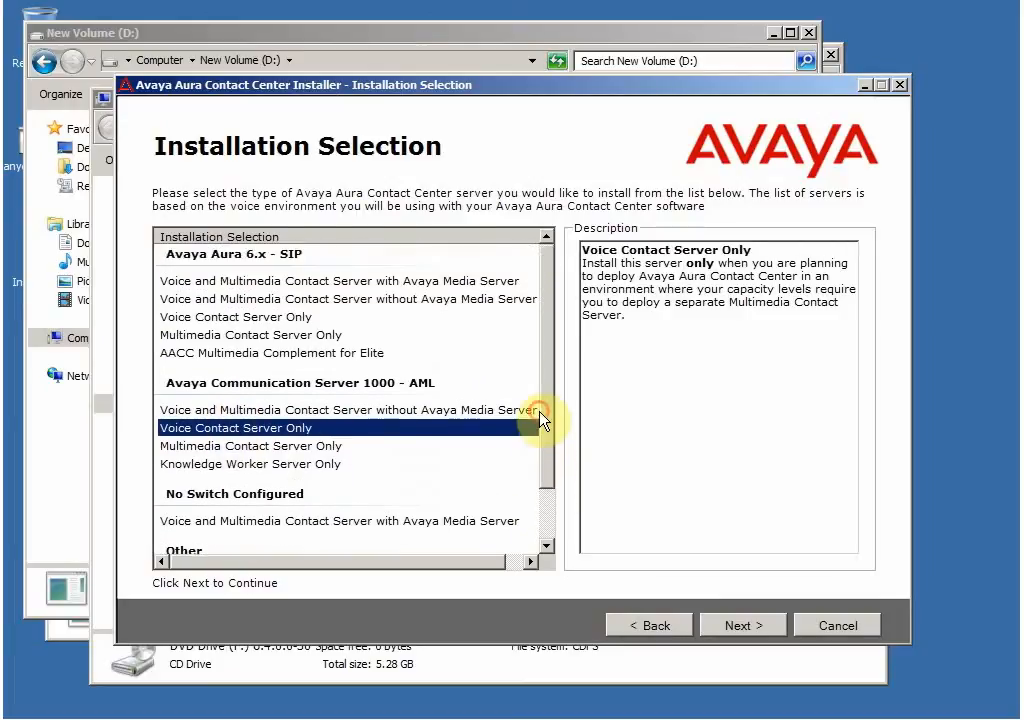
pyautogui.click(744, 626)
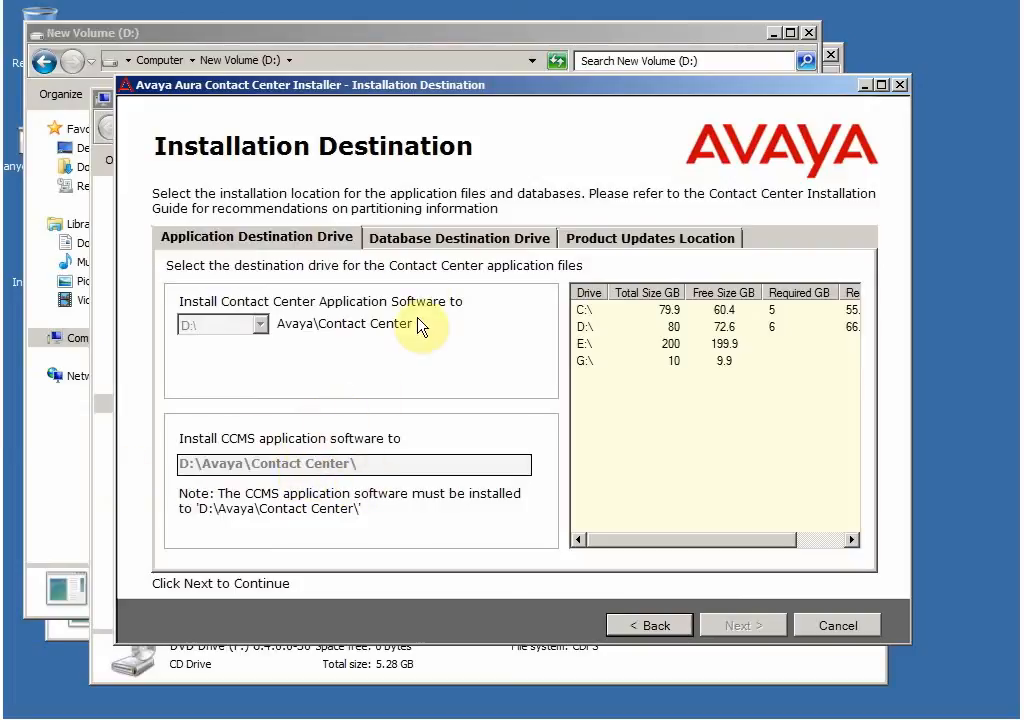
# Step: Set the database destination drives to E:\ for the Manager Server database and G:\ for the Communication Control Toolkit database
pyautogui.click(418, 250)
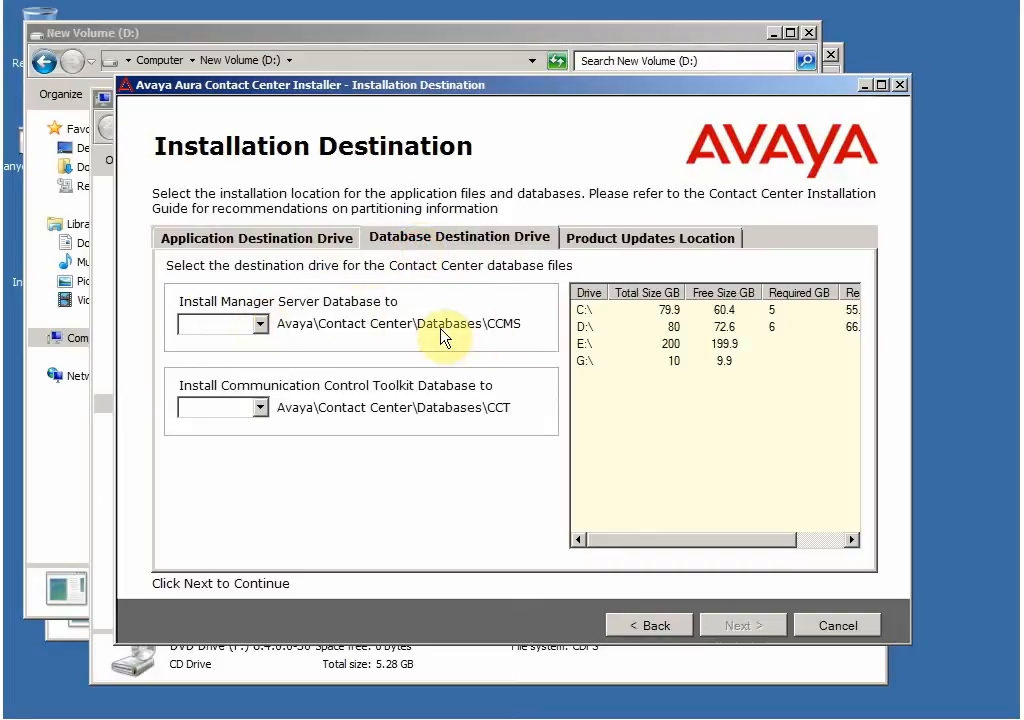
pyautogui.click(253, 329)
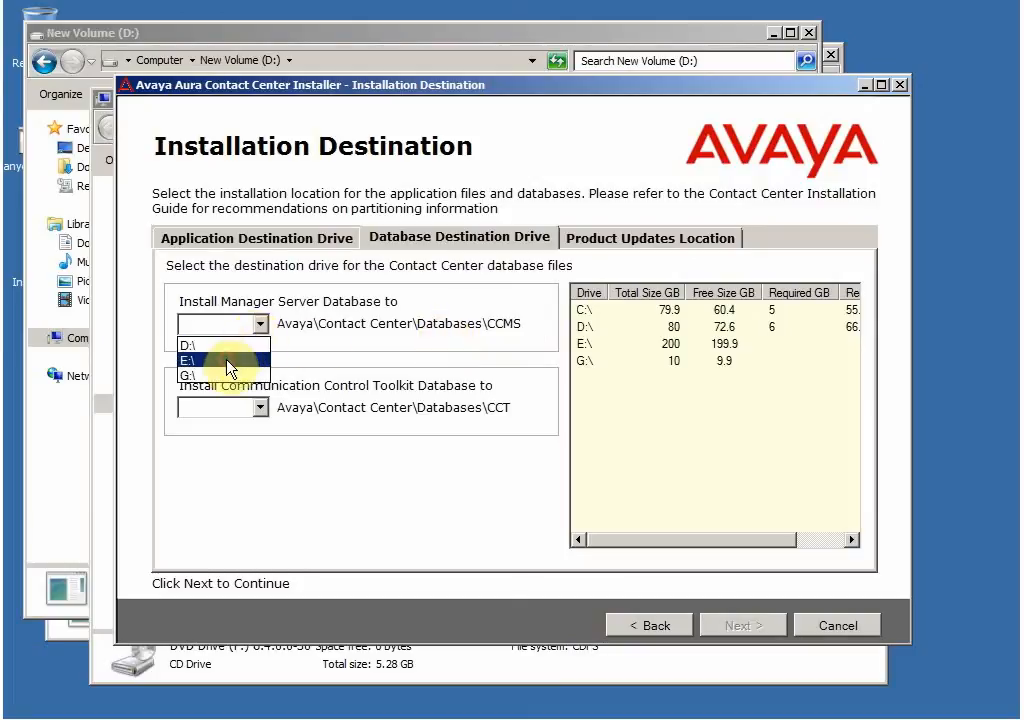
pyautogui.click(228, 360)
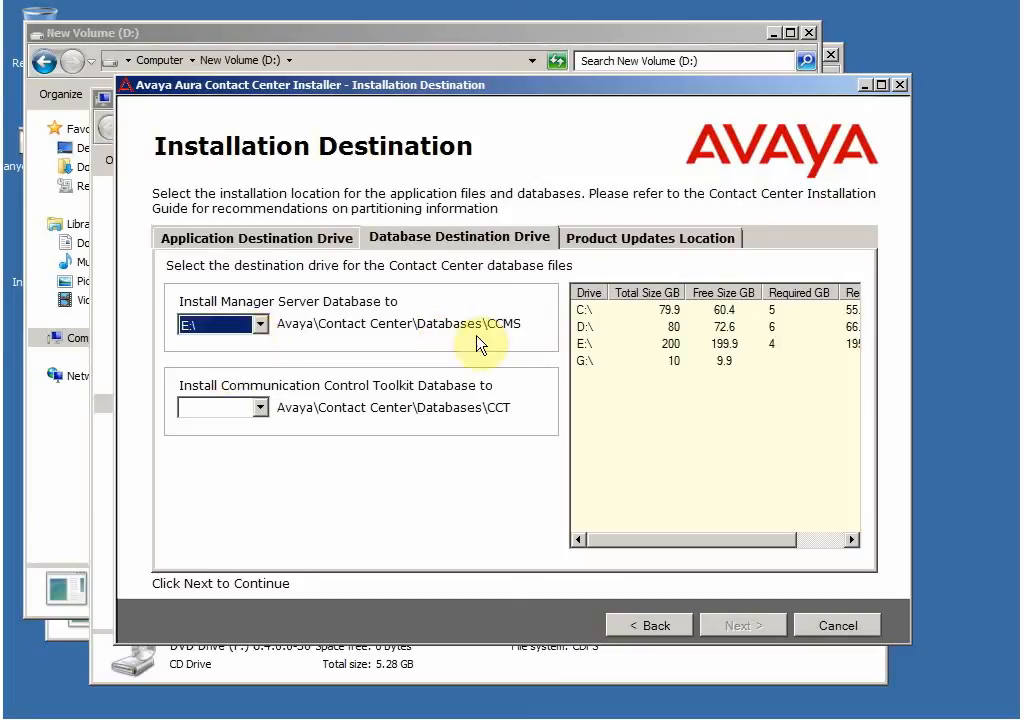
pyautogui.click(818, 544)
pyautogui.moveTo(818, 544); pyautogui.dragTo(642, 544)
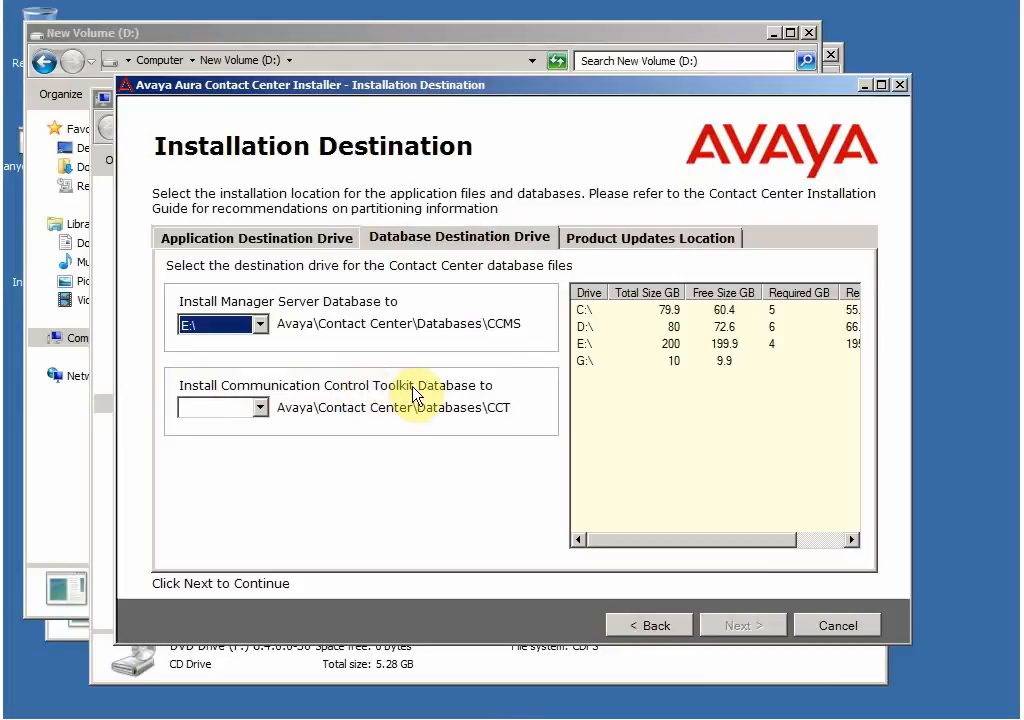
pyautogui.click(260, 407)
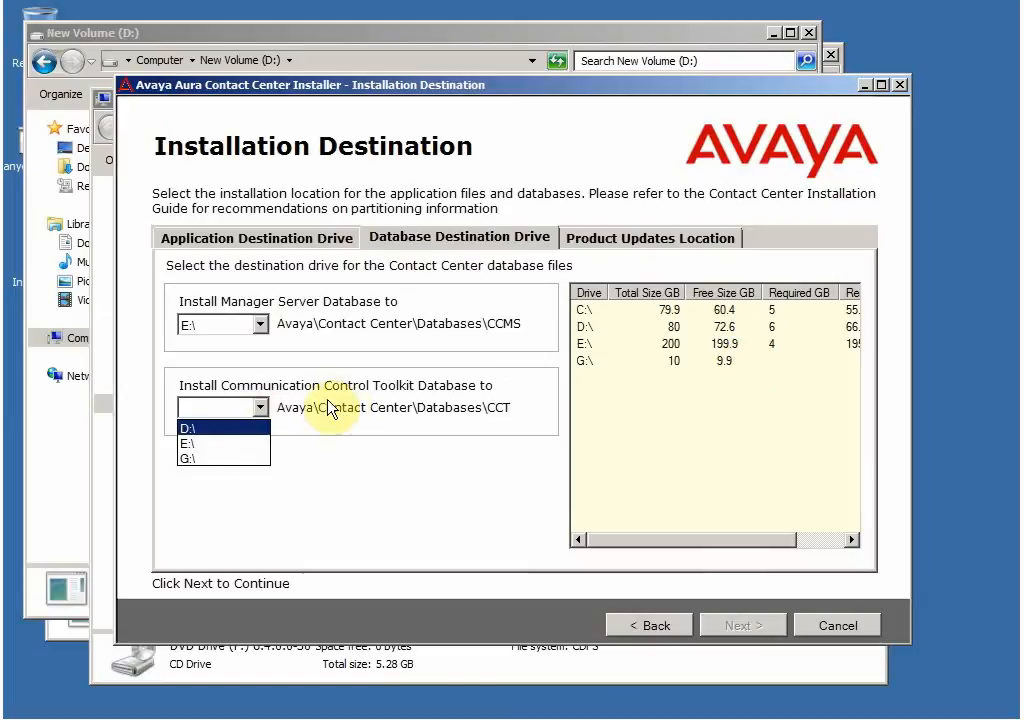
pyautogui.click(228, 460)
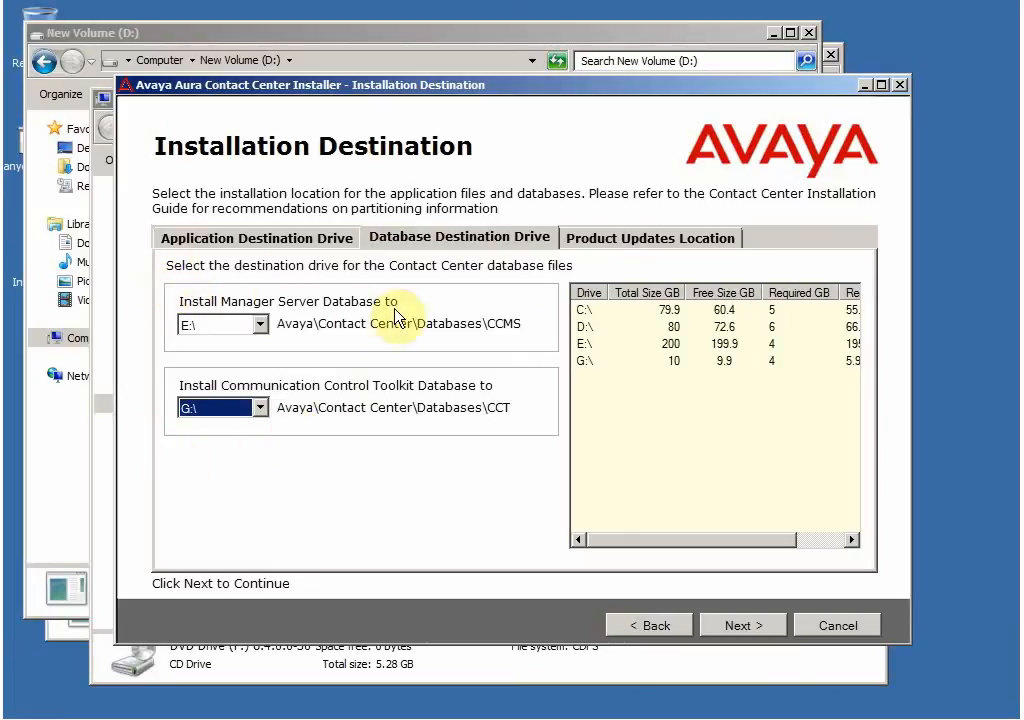
pyautogui.click(721, 345)
pyautogui.click(665, 344)
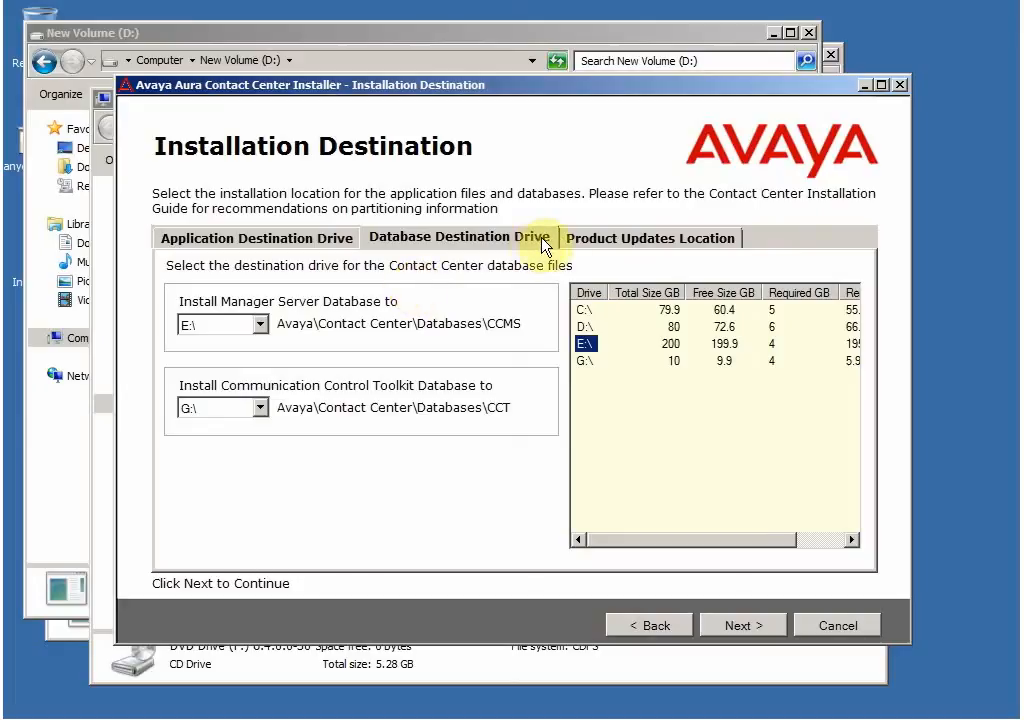
# Step: Set the product updates location to the folder D:\sp14\AACC_64_ServicePack14-1238
pyautogui.click(592, 246)
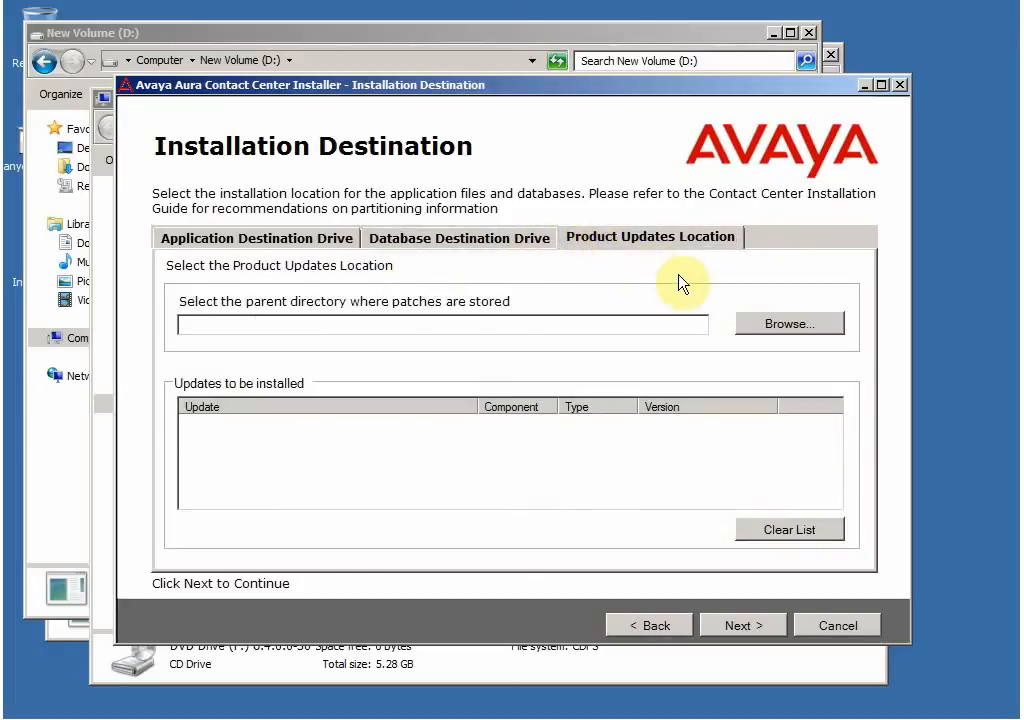
pyautogui.click(757, 326)
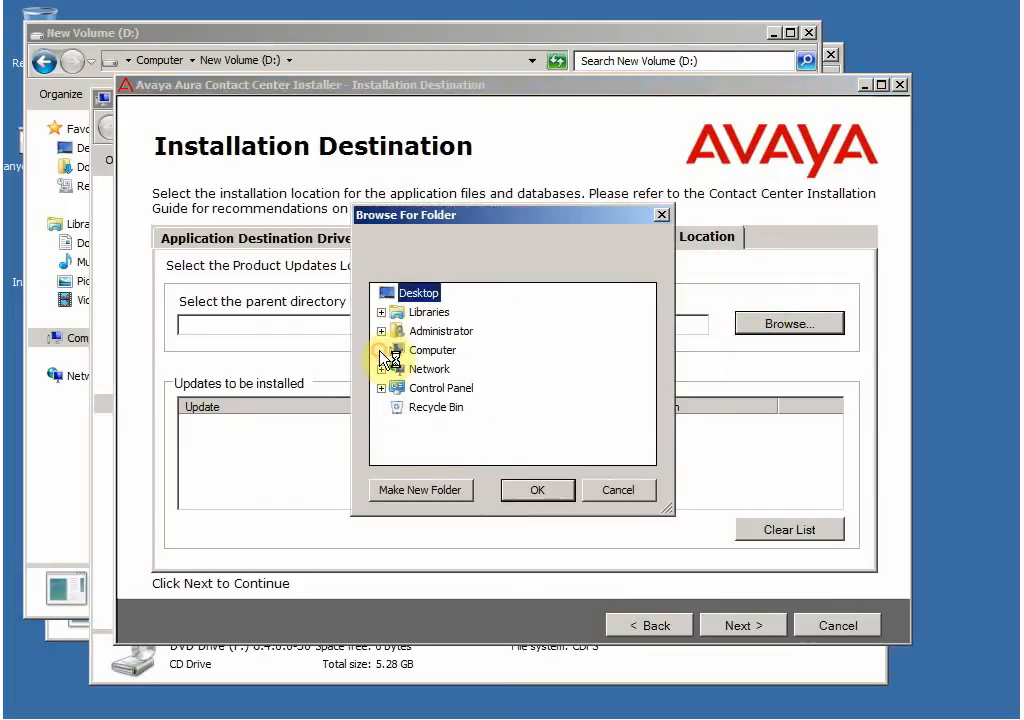
pyautogui.click(381, 350)
pyautogui.doubleClick(459, 370)
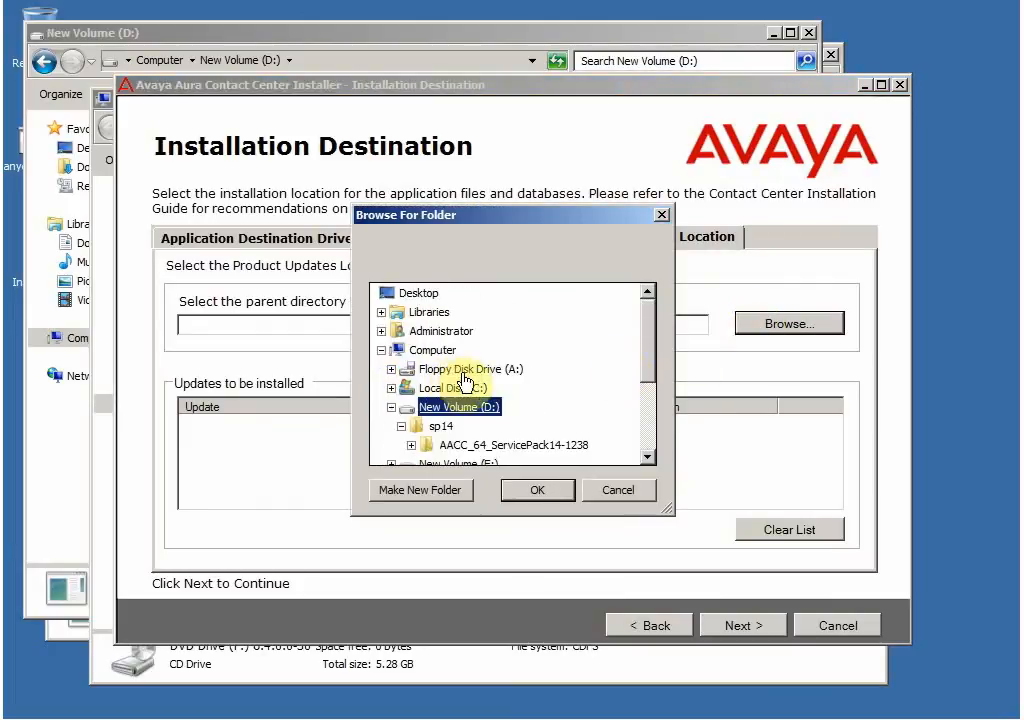
pyautogui.moveTo(650, 365); pyautogui.dragTo(647, 389)
pyautogui.click(542, 416)
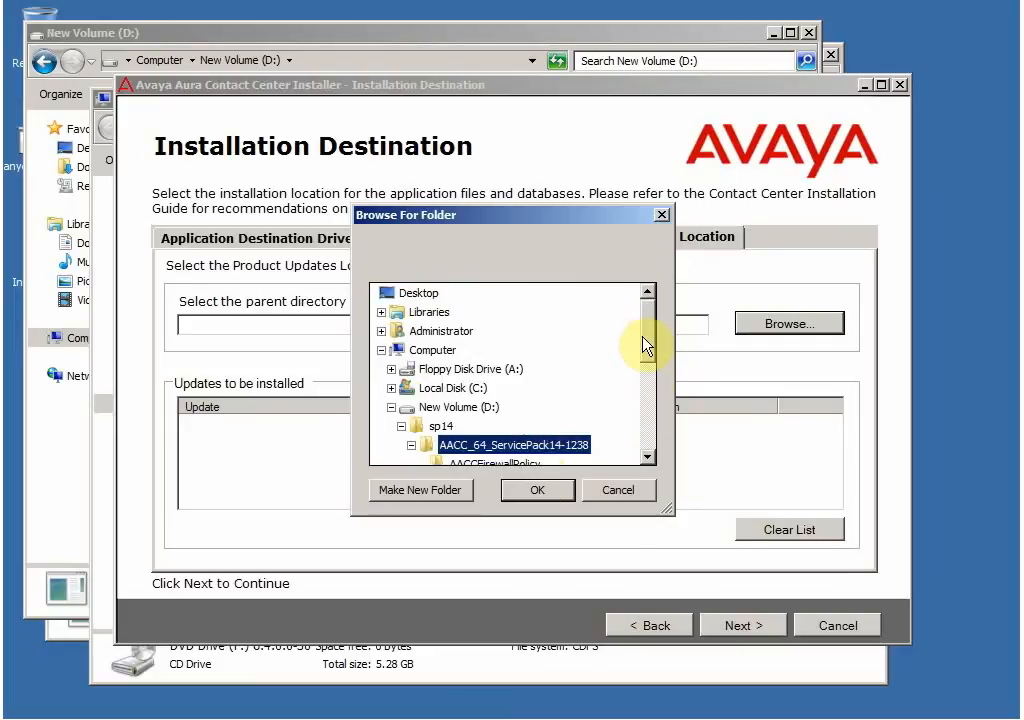
pyautogui.moveTo(643, 345); pyautogui.dragTo(649, 370)
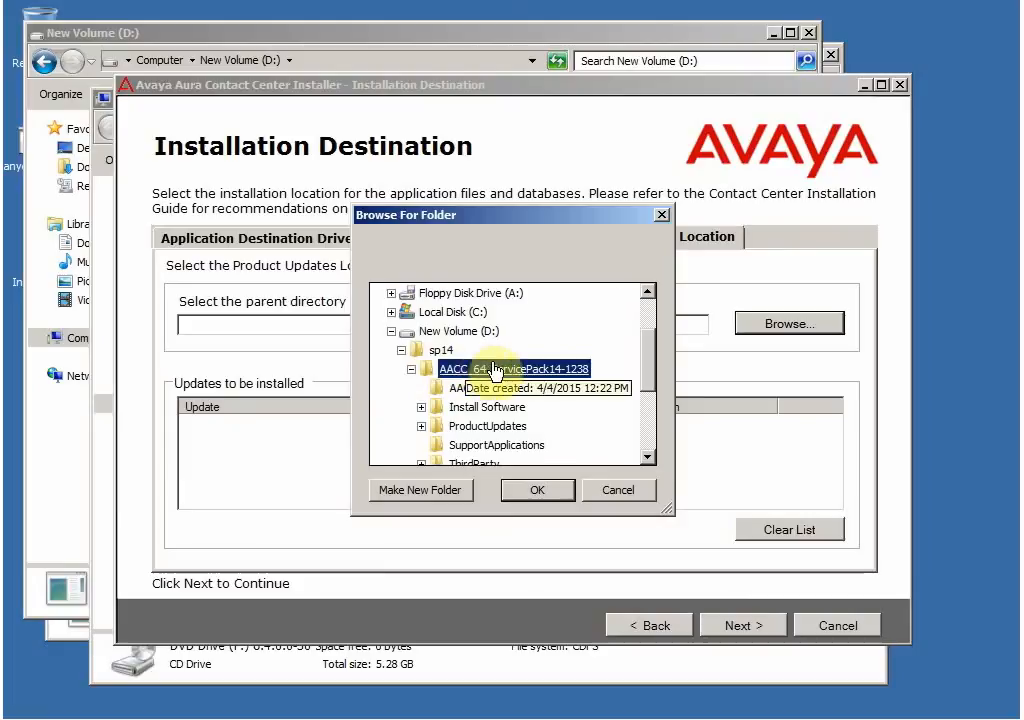
pyautogui.moveTo(645, 347); pyautogui.dragTo(647, 368)
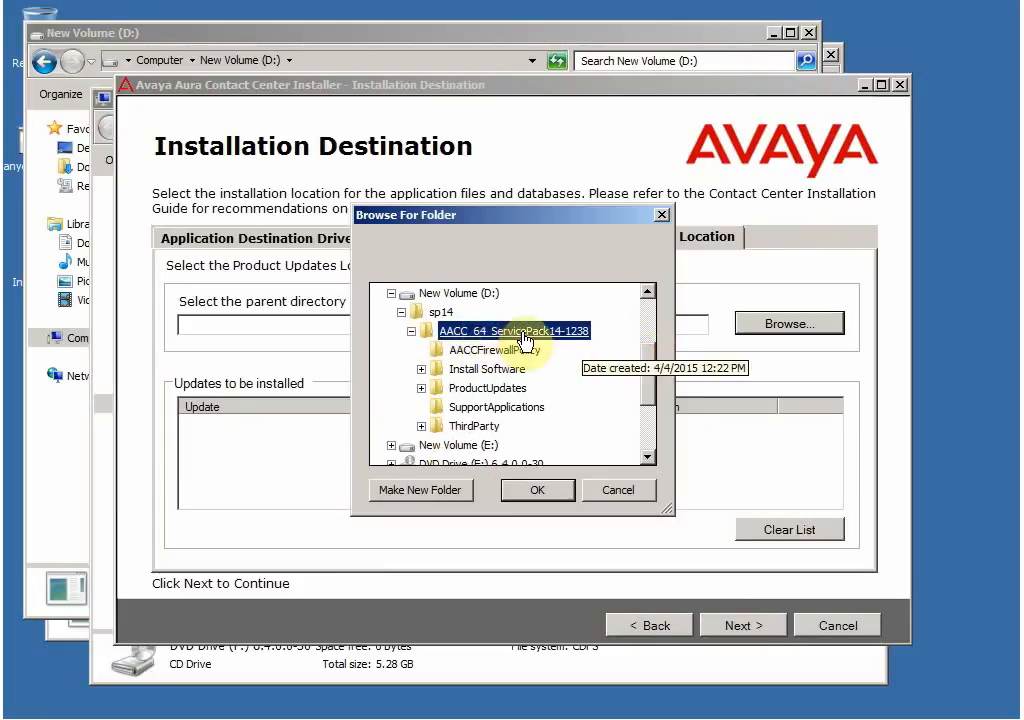
pyautogui.click(529, 488)
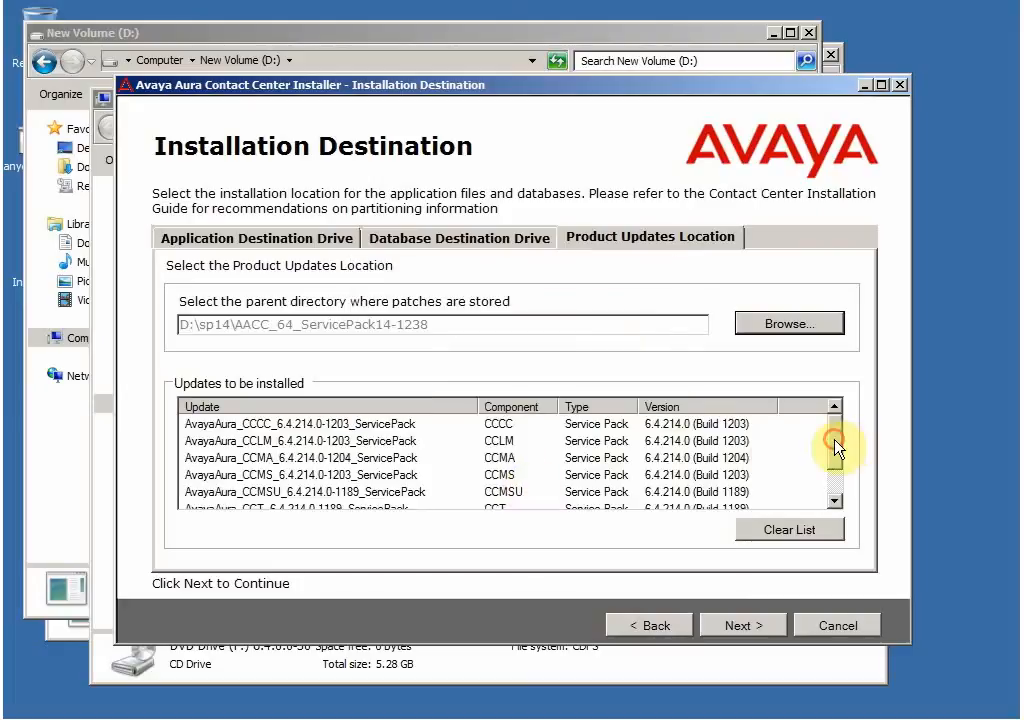
# Step: Recheck the listed product updates and the application destination drive, and continue to the system readiness checks
pyautogui.moveTo(835, 448)
pyautogui.mouseDown()
pyautogui.moveTo(836, 480)
pyautogui.moveTo(836, 438)
pyautogui.mouseUp()
pyautogui.click(479, 248)
pyautogui.click(313, 250)
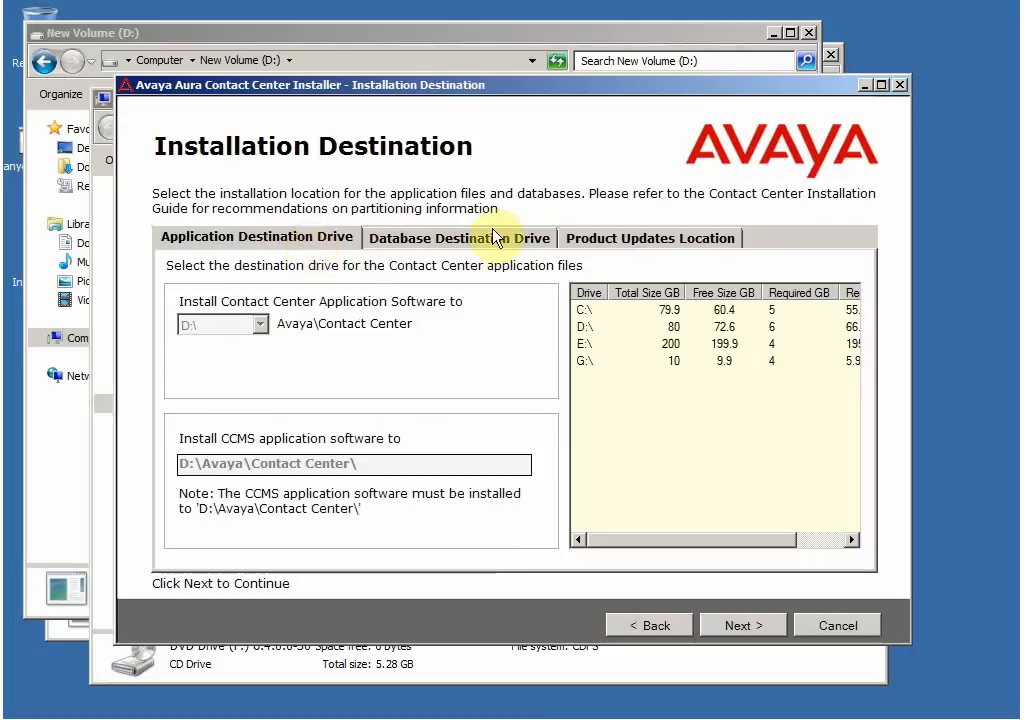
pyautogui.click(613, 241)
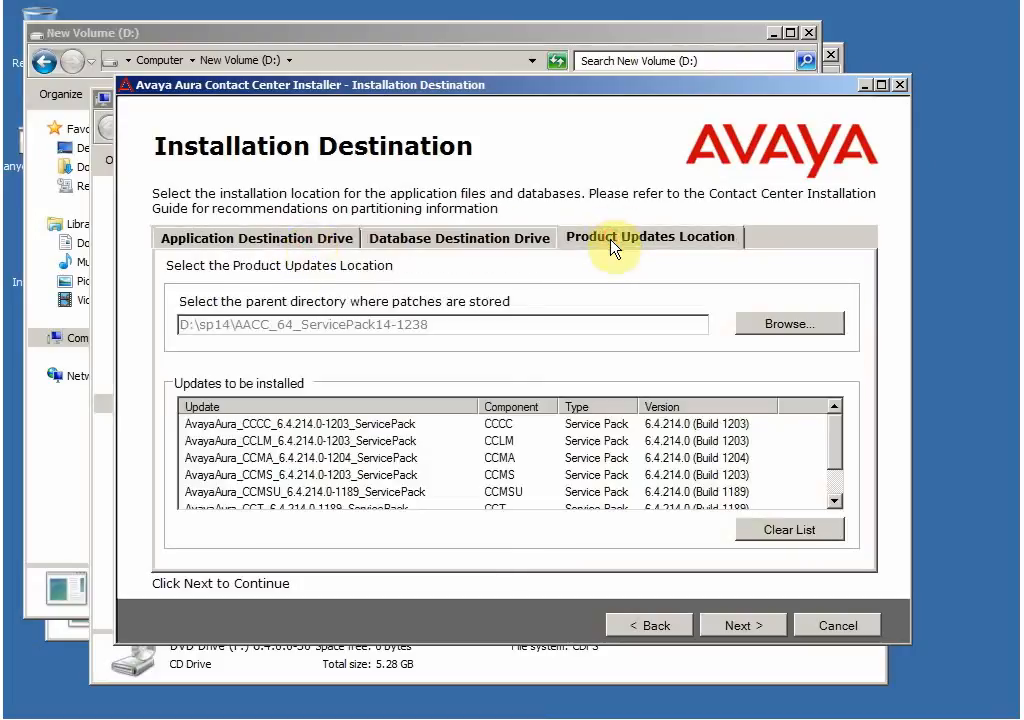
pyautogui.click(741, 626)
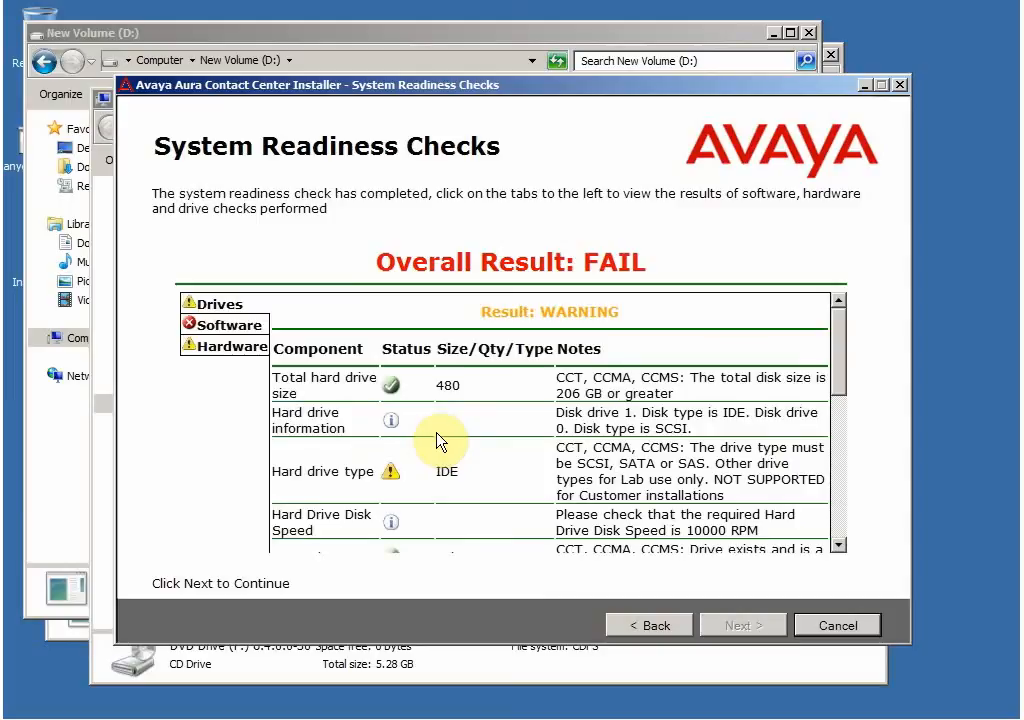
# Step: Examine the drive and hardware results of the readiness check, including the RAM and CPU core requirements and their notes
pyautogui.click(437, 441)
pyautogui.moveTo(847, 371); pyautogui.dragTo(824, 352)
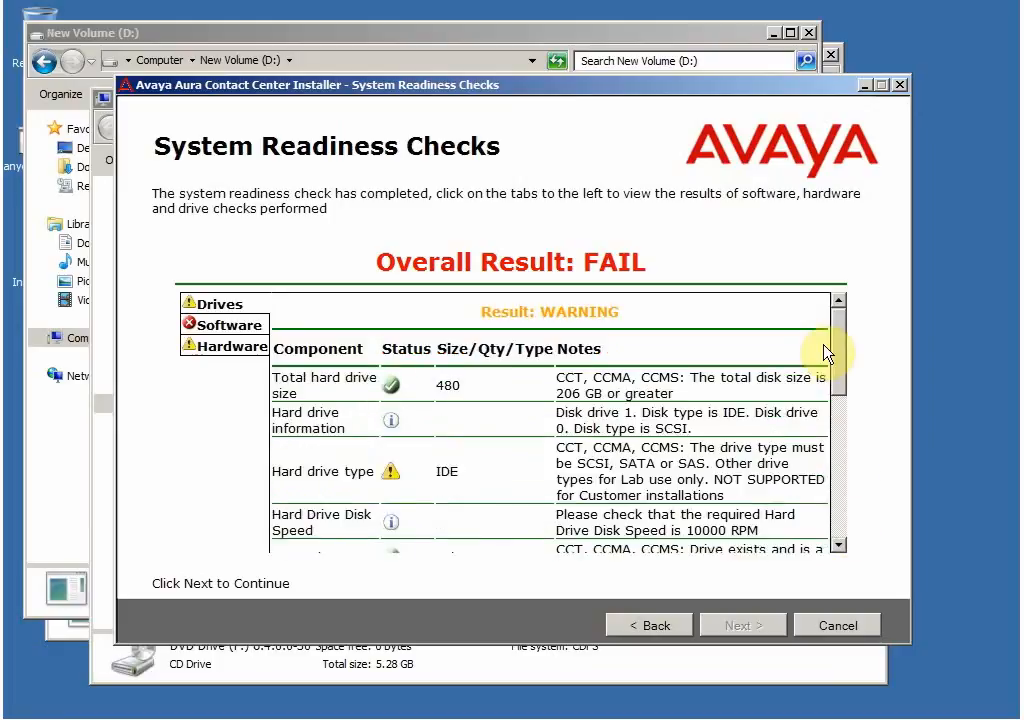
pyautogui.click(226, 346)
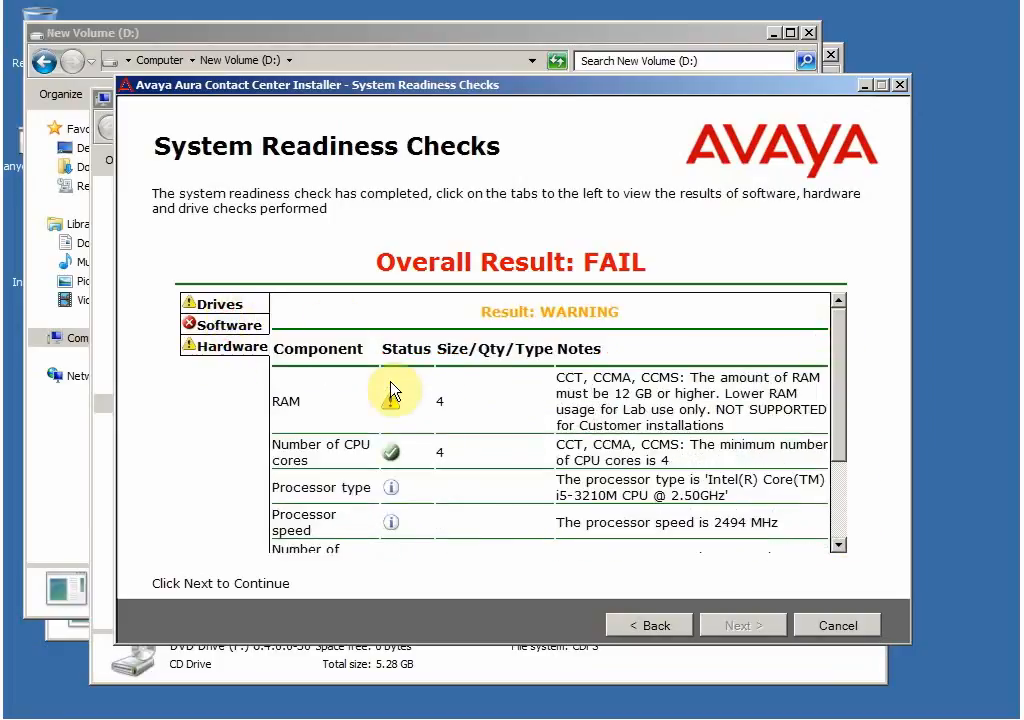
pyautogui.moveTo(430, 400); pyautogui.dragTo(471, 400)
pyautogui.click(443, 453)
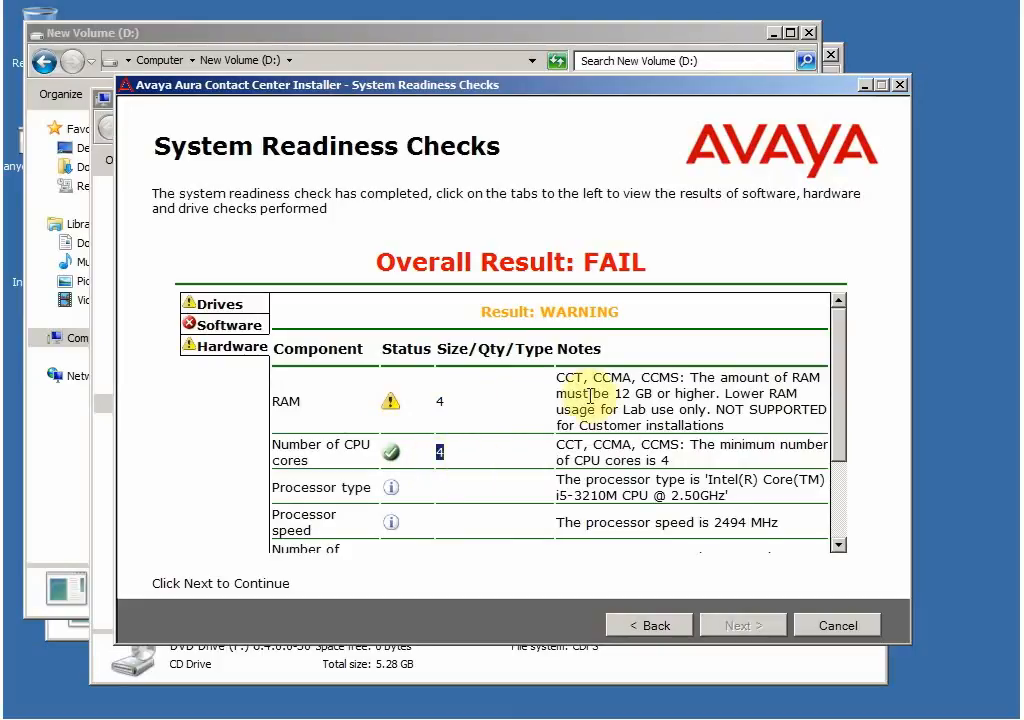
pyautogui.doubleClick(443, 404)
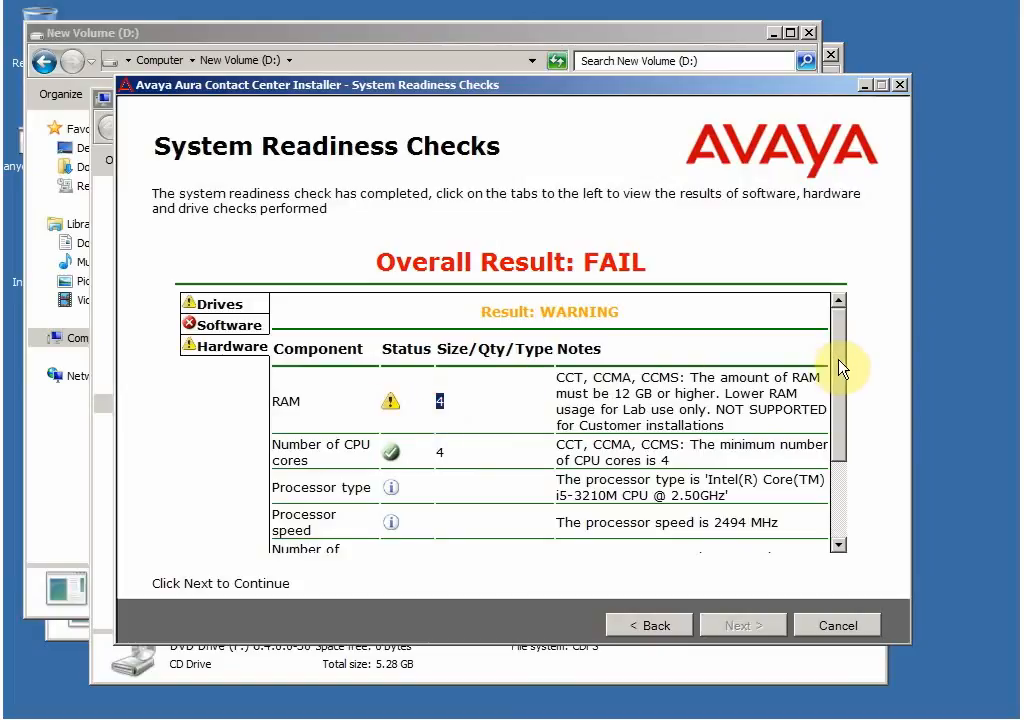
pyautogui.moveTo(838, 368); pyautogui.dragTo(836, 320)
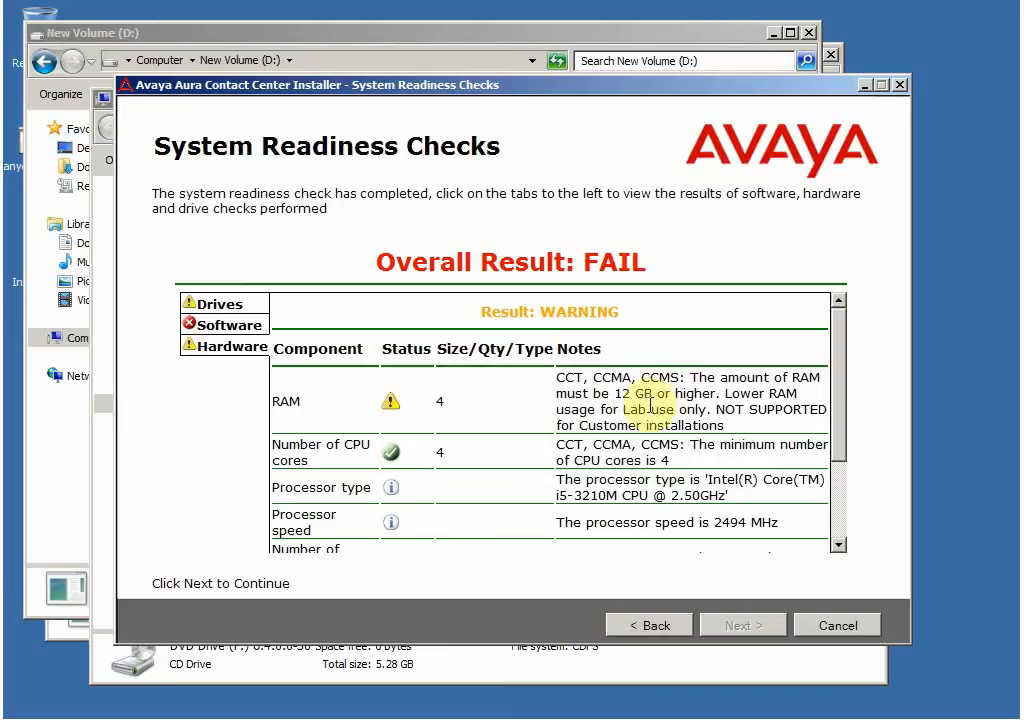
pyautogui.click(716, 396)
pyautogui.moveTo(716, 396); pyautogui.dragTo(724, 426)
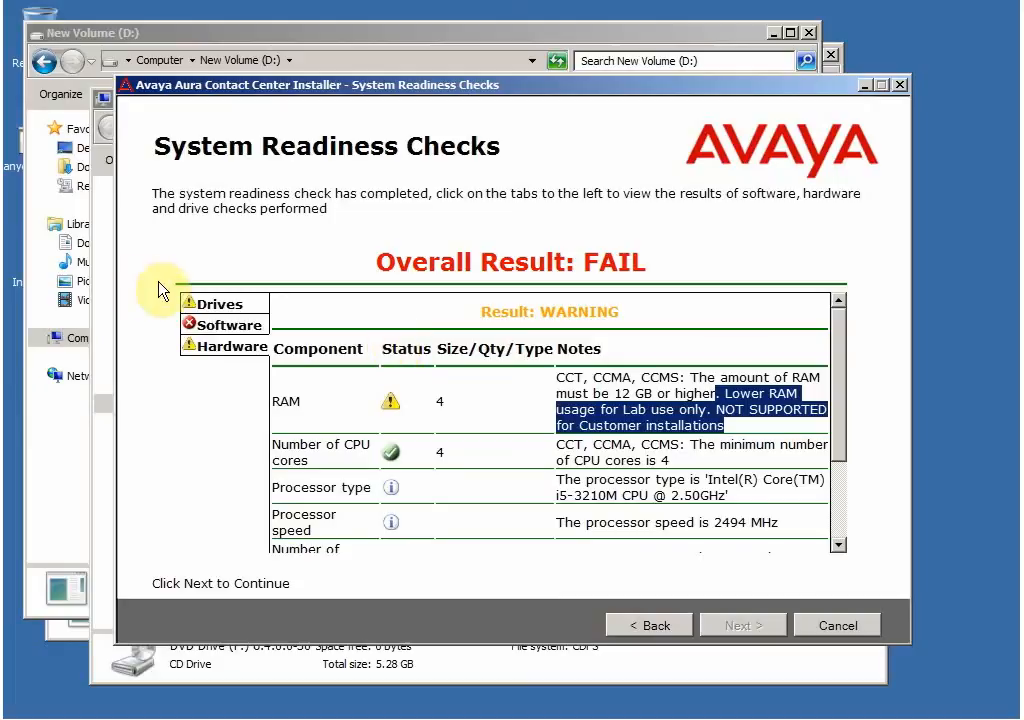
# Step: Examine the software results of the readiness check for failed items, reading the note on host name length
pyautogui.click(238, 323)
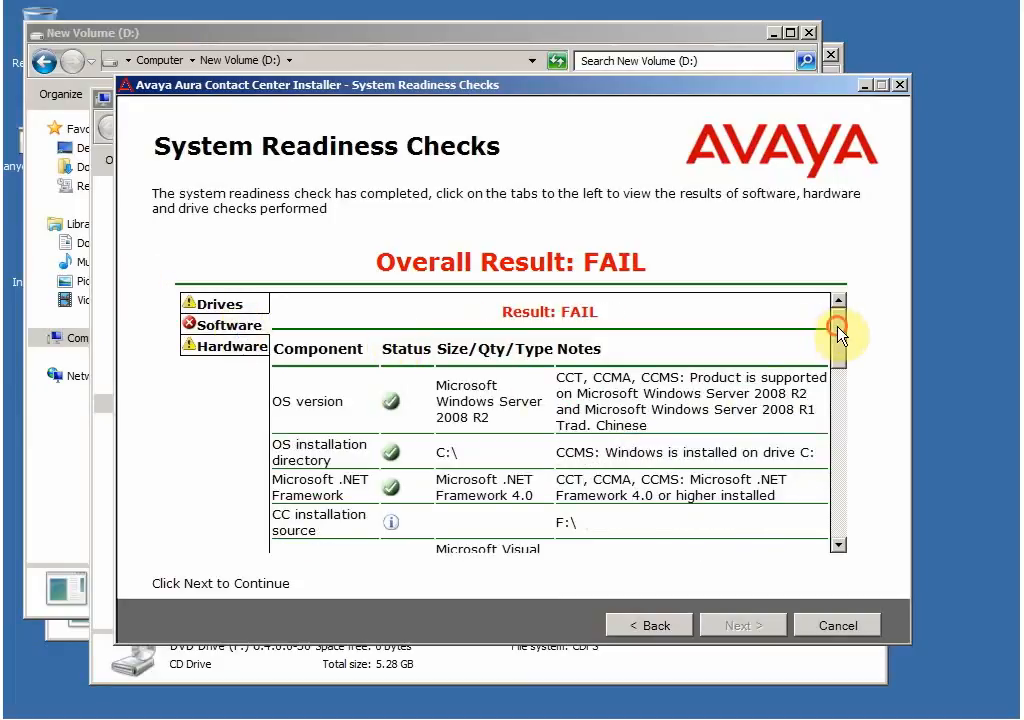
pyautogui.moveTo(837, 333); pyautogui.dragTo(845, 428)
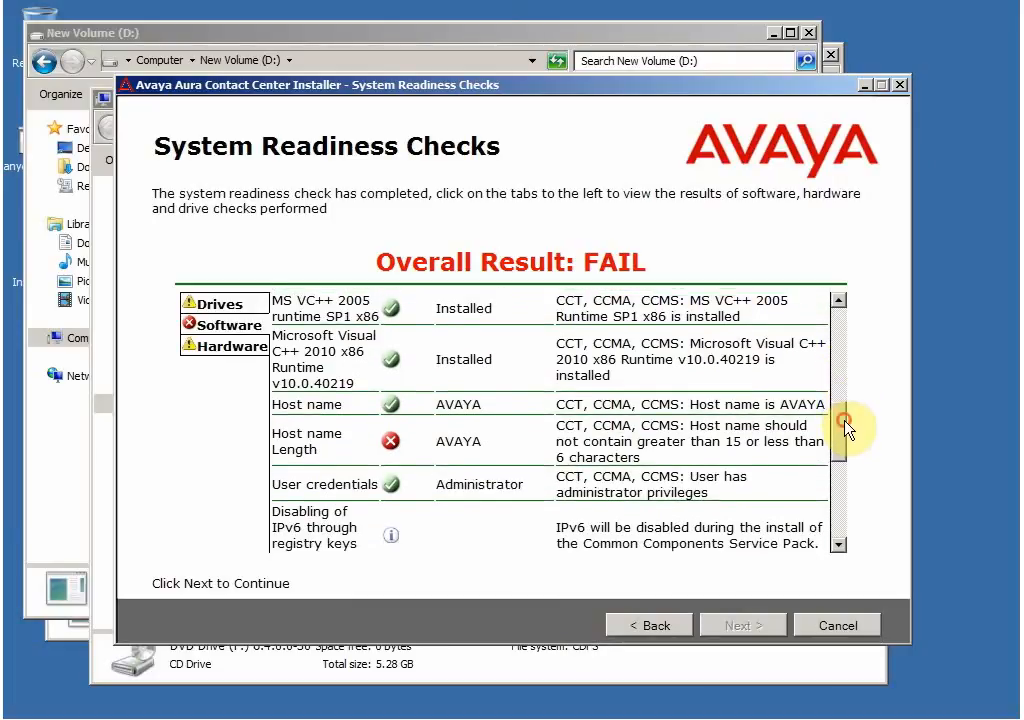
pyautogui.moveTo(632, 427); pyautogui.dragTo(740, 456)
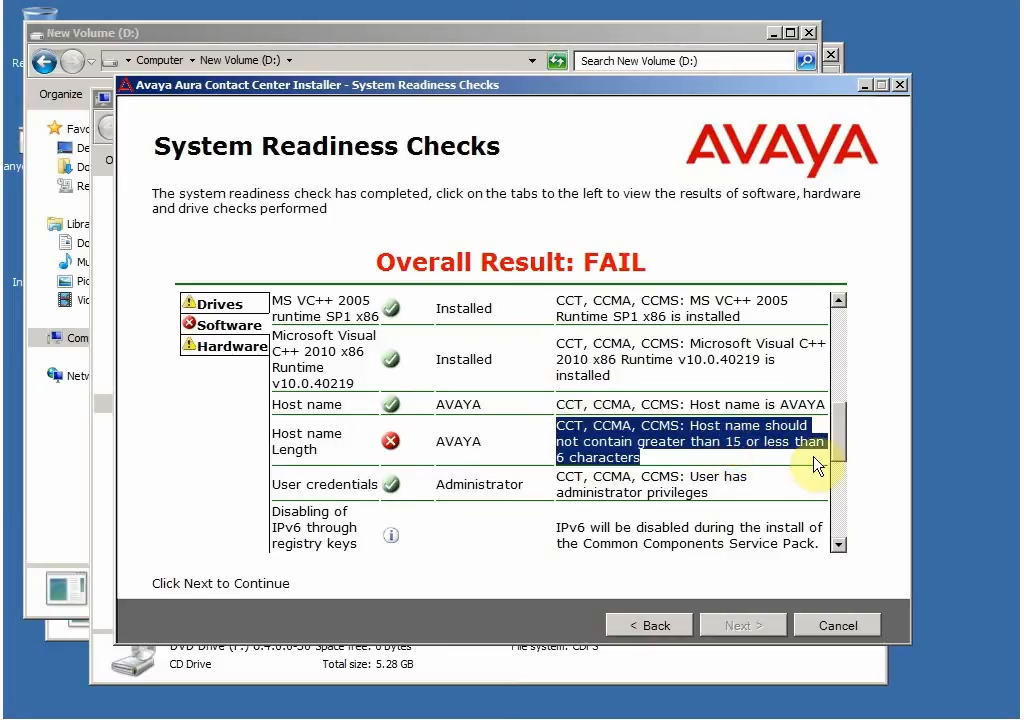
pyautogui.moveTo(839, 450); pyautogui.dragTo(836, 537)
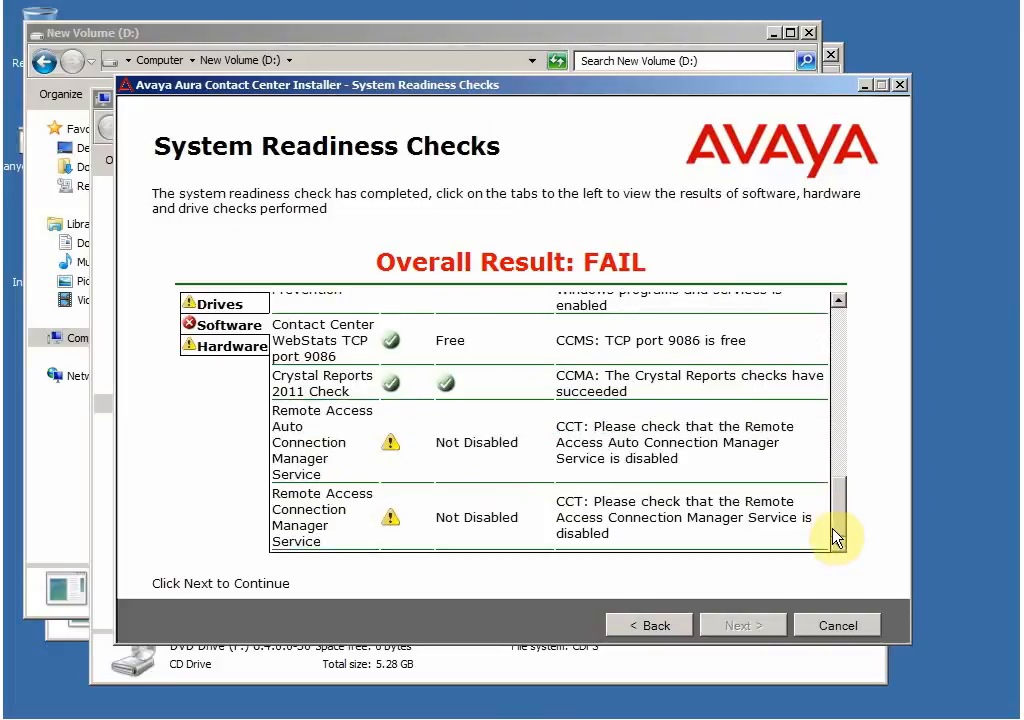
pyautogui.moveTo(840, 518); pyautogui.dragTo(840, 440)
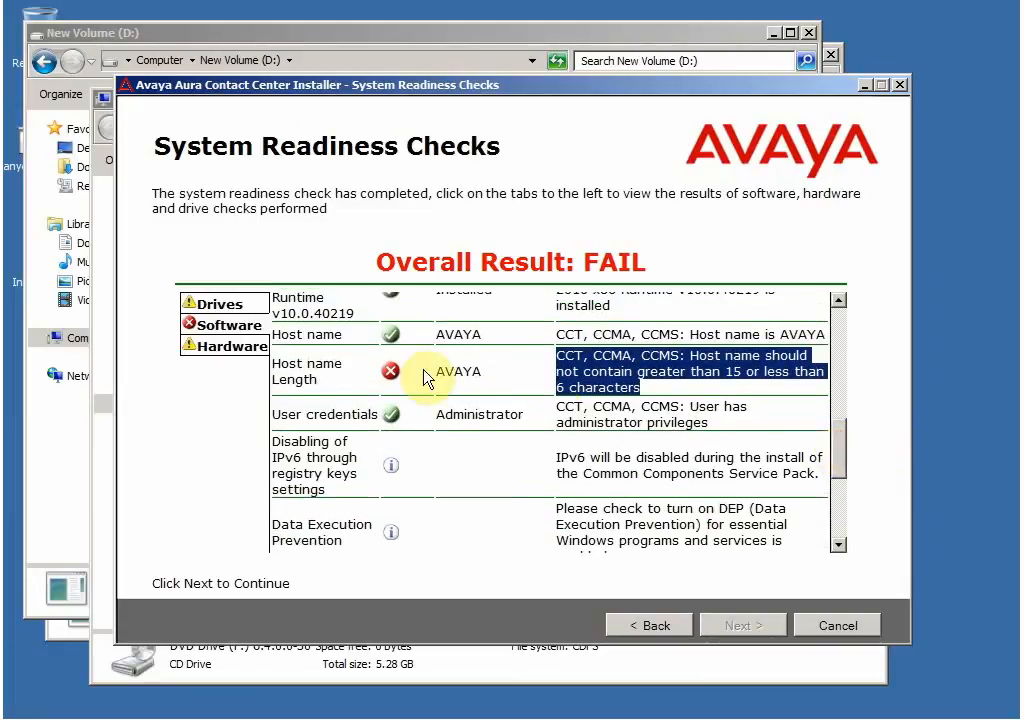
# Step: Open the Windows system information for this computer and compare its computer name with the installer's host name rule
pyautogui.press('super')
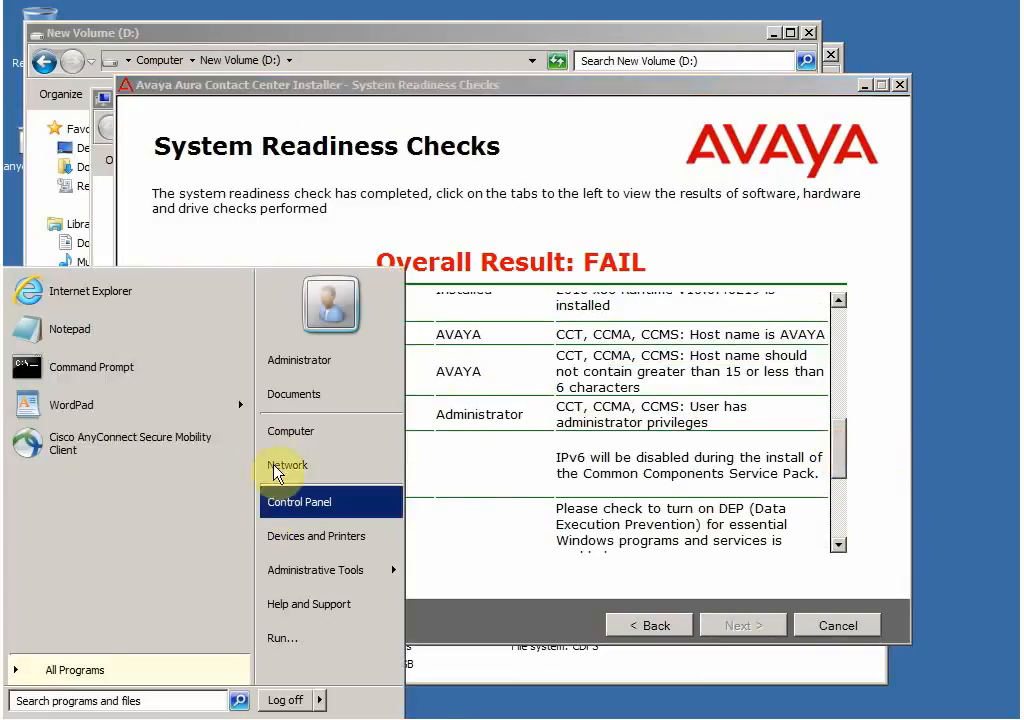
pyautogui.rightClick(270, 432)
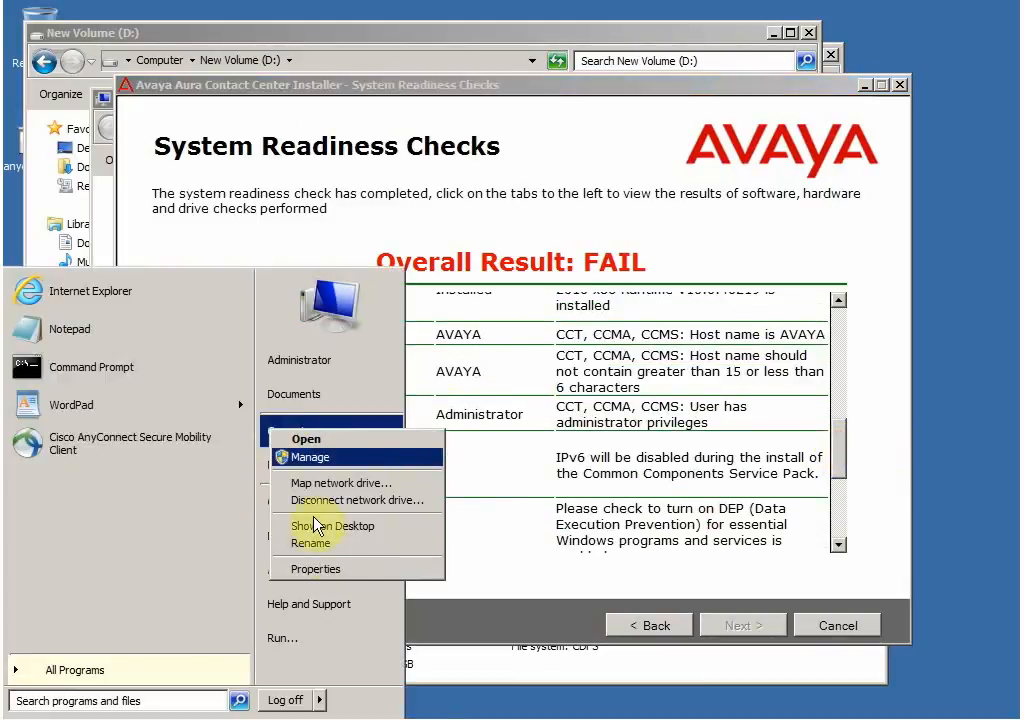
pyautogui.click(324, 572)
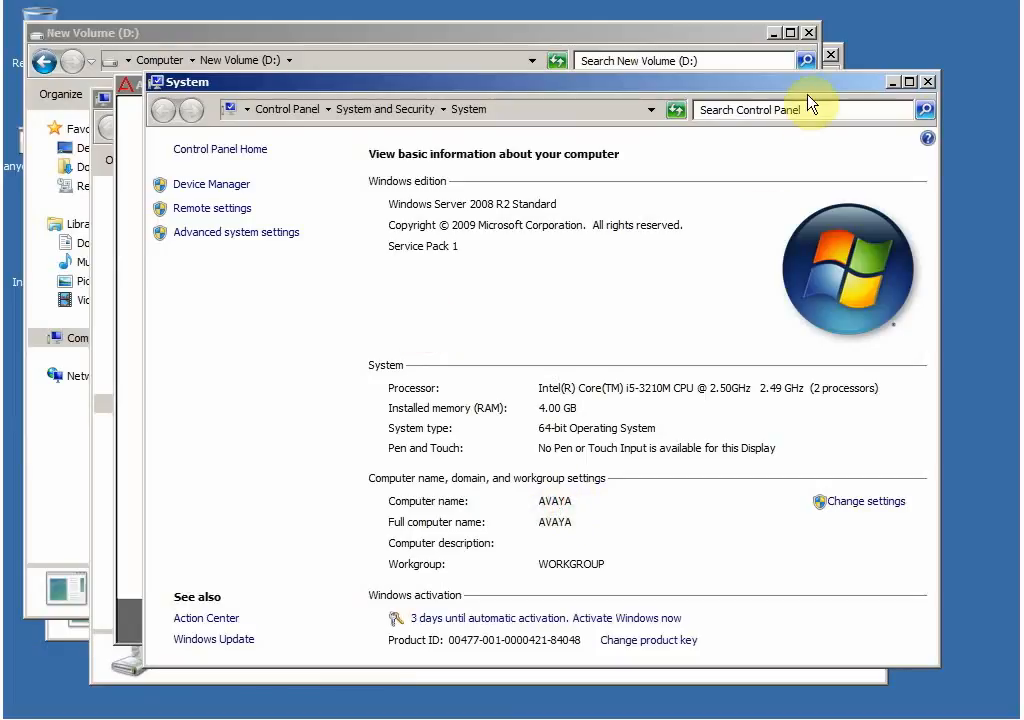
pyautogui.moveTo(807, 87); pyautogui.dragTo(725, 521)
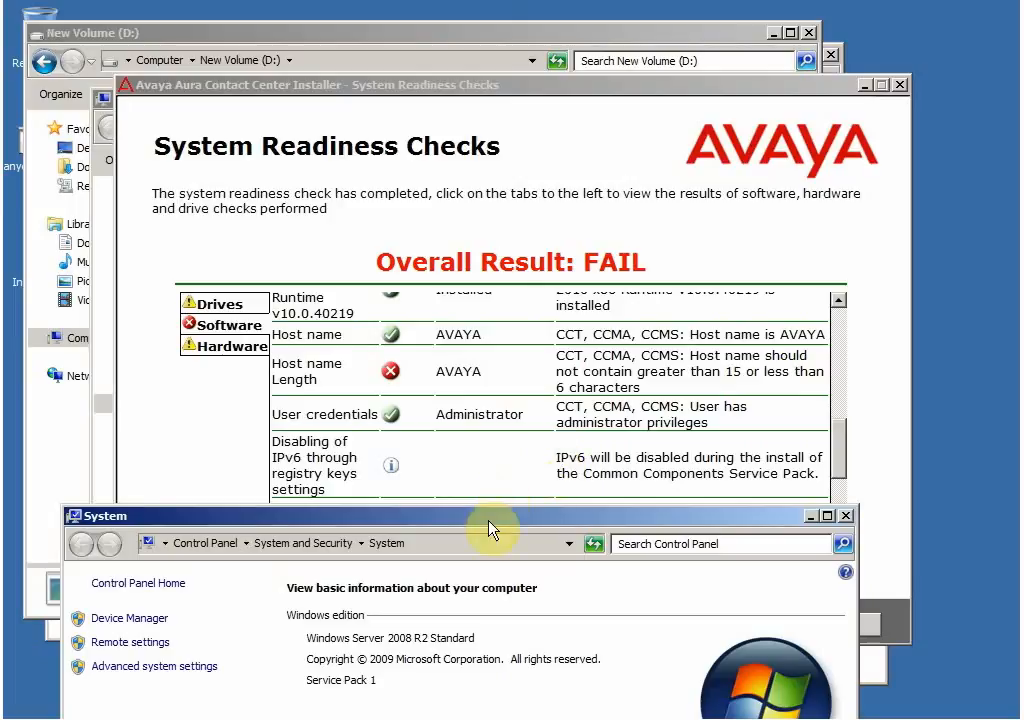
pyautogui.moveTo(487, 526); pyautogui.dragTo(597, 150)
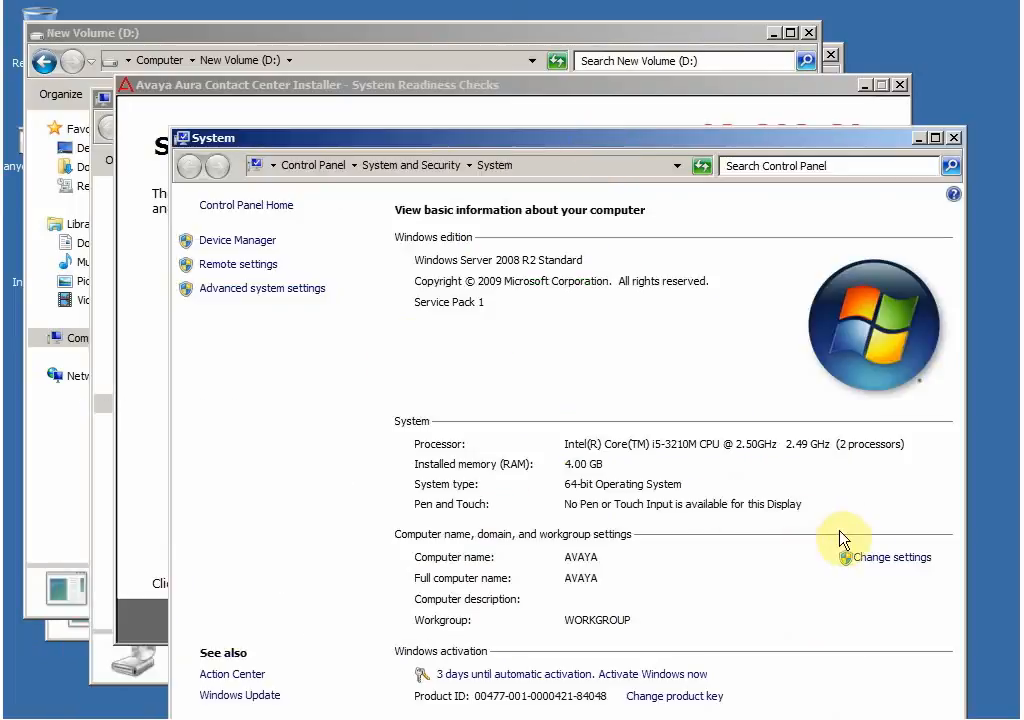
# Step: Change the computer name to AVAYALAB, keeping it in WORKGROUP, and restart the server to apply the change
pyautogui.click(875, 560)
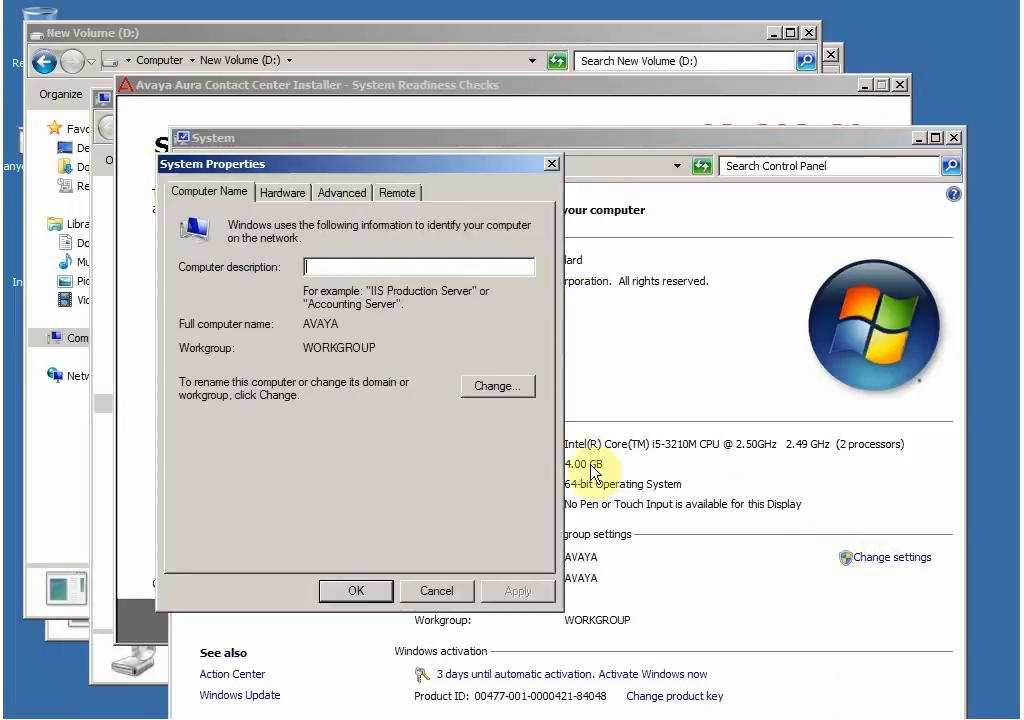
pyautogui.click(490, 389)
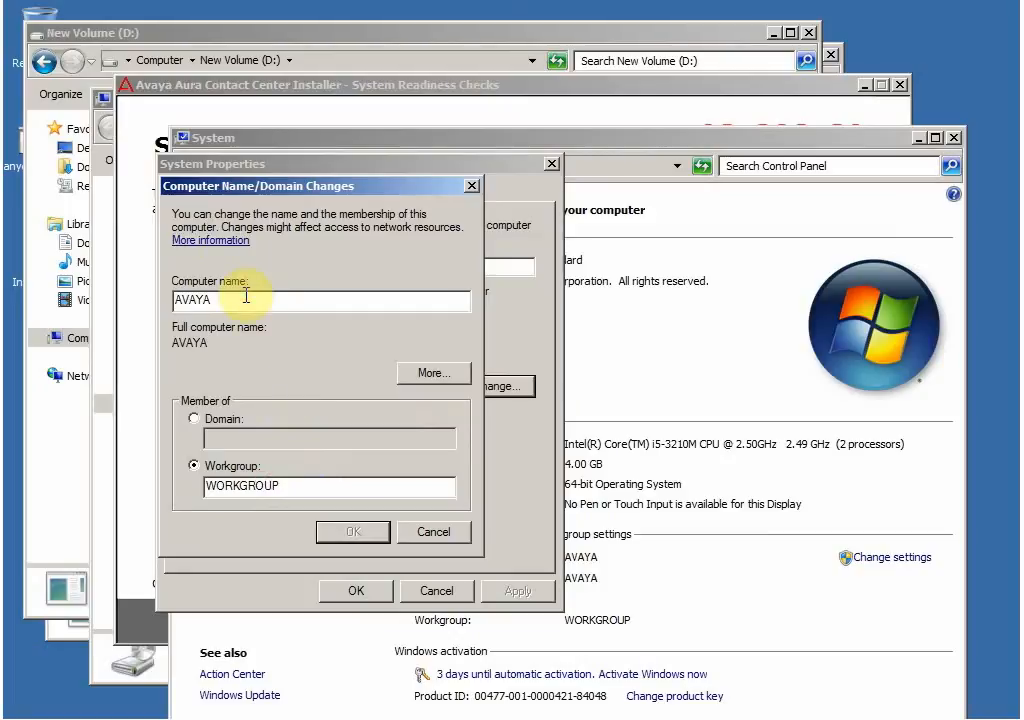
pyautogui.write('LAB')
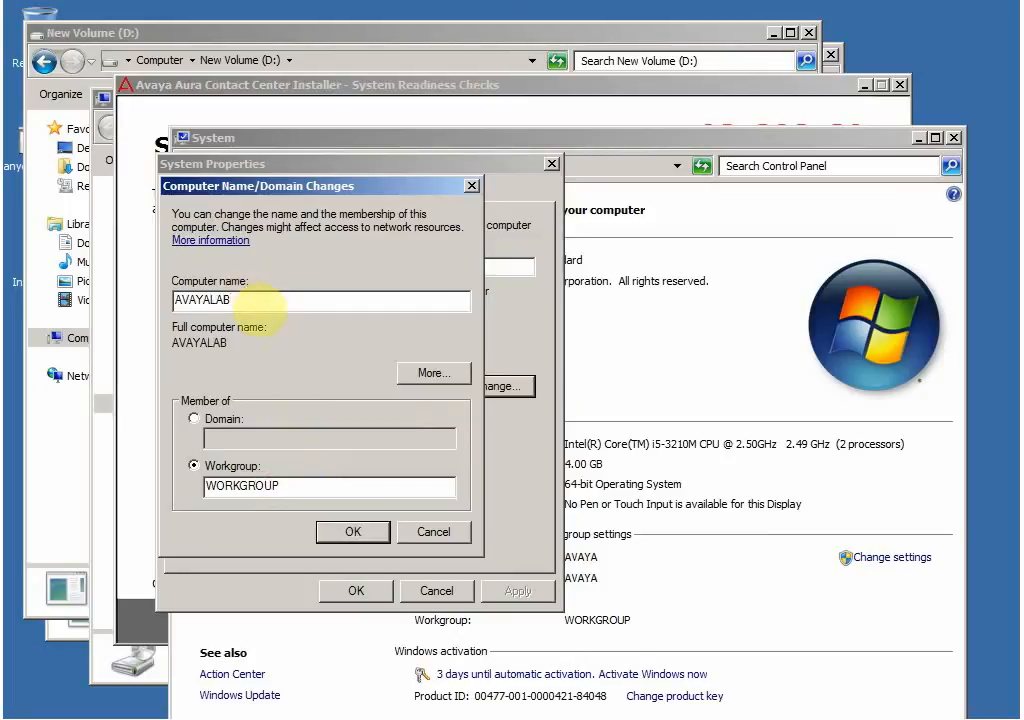
pyautogui.click(352, 537)
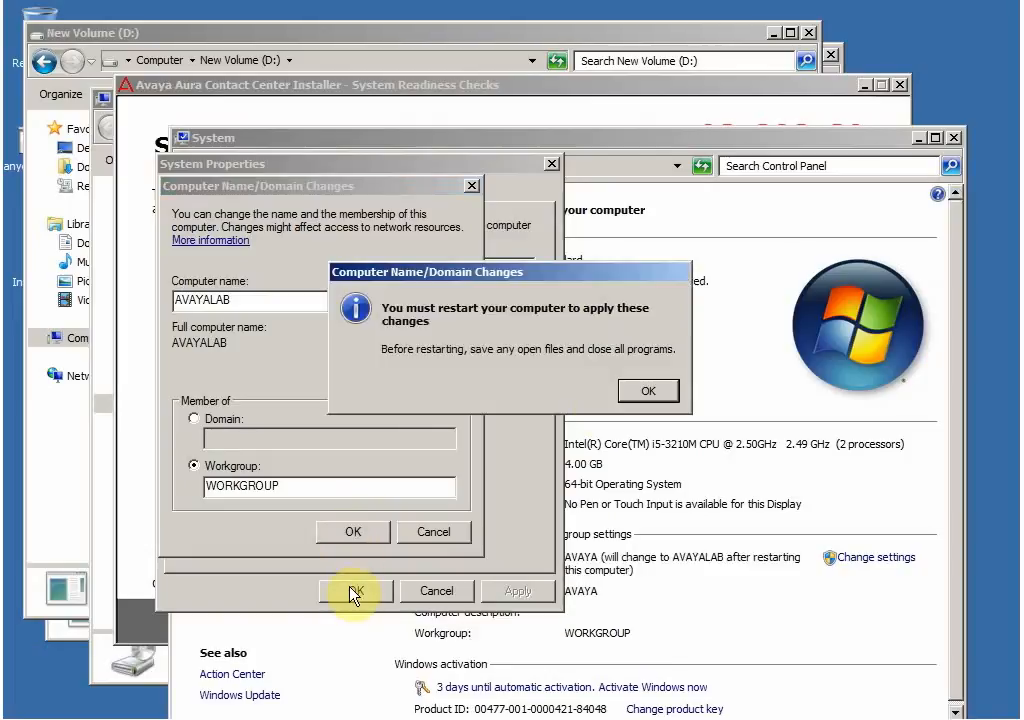
pyautogui.click(652, 392)
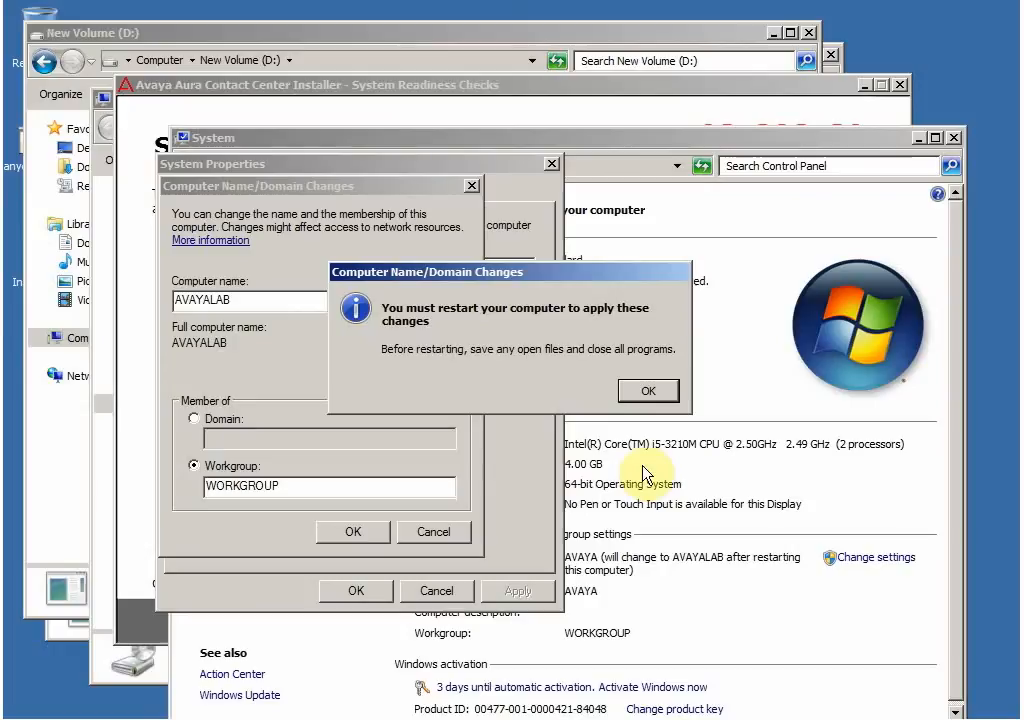
pyautogui.click(652, 391)
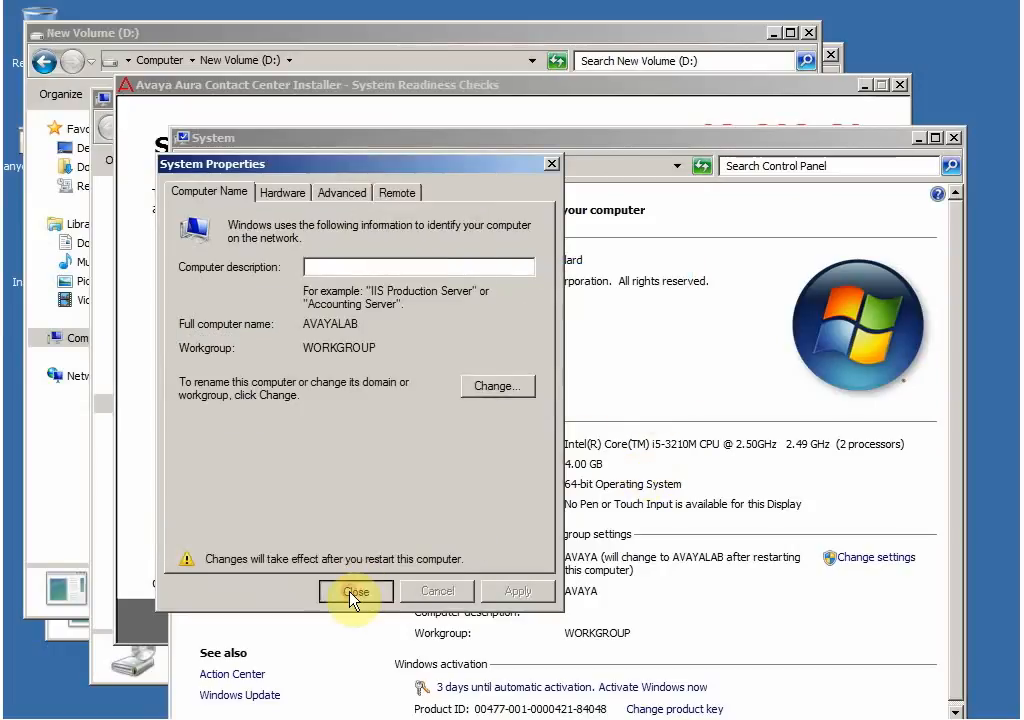
pyautogui.click(355, 590)
pyautogui.click(528, 402)
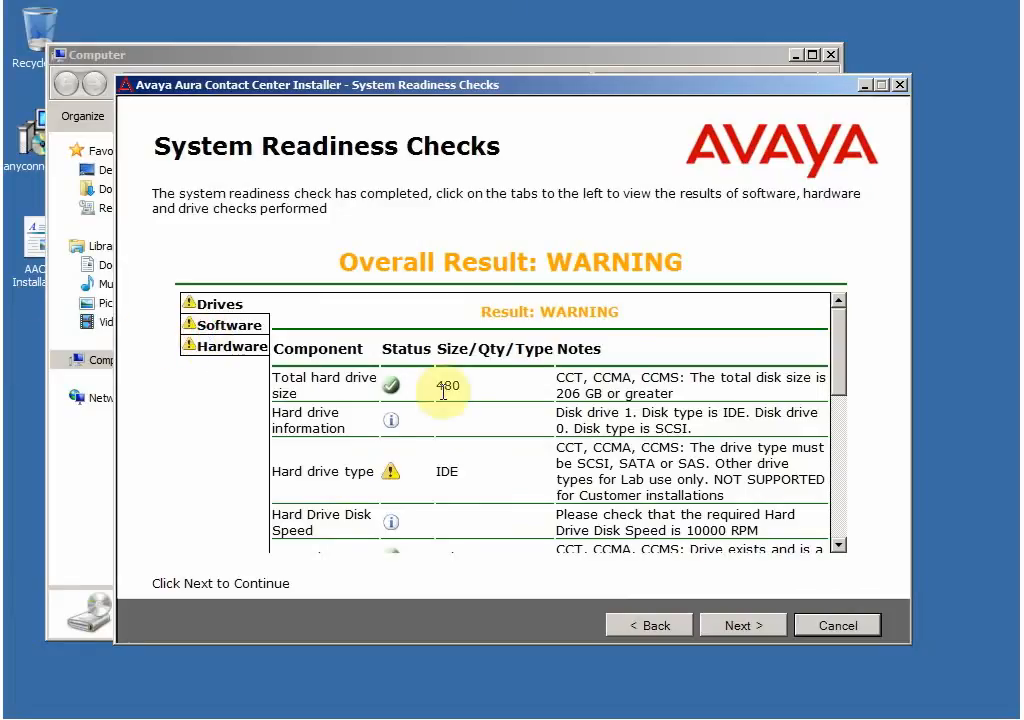
# Step: Review the repeated readiness check results for software, drives and hardware, including the host name and remote access service entries
pyautogui.click(228, 330)
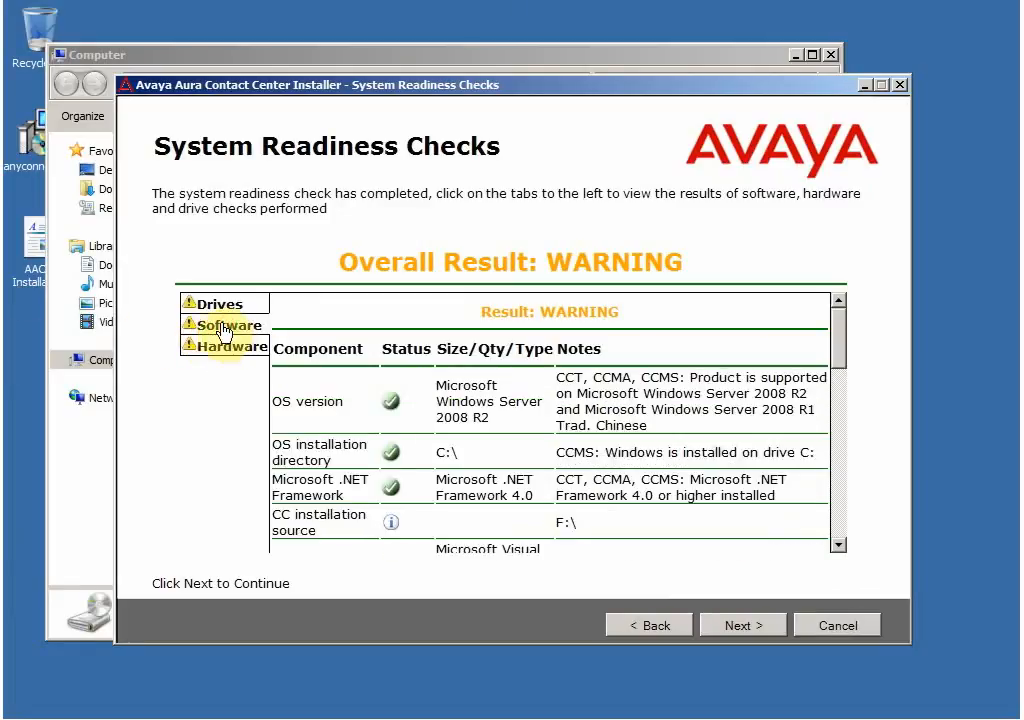
pyautogui.click(834, 320)
pyautogui.moveTo(834, 320); pyautogui.dragTo(846, 402)
pyautogui.moveTo(435, 476); pyautogui.dragTo(507, 476)
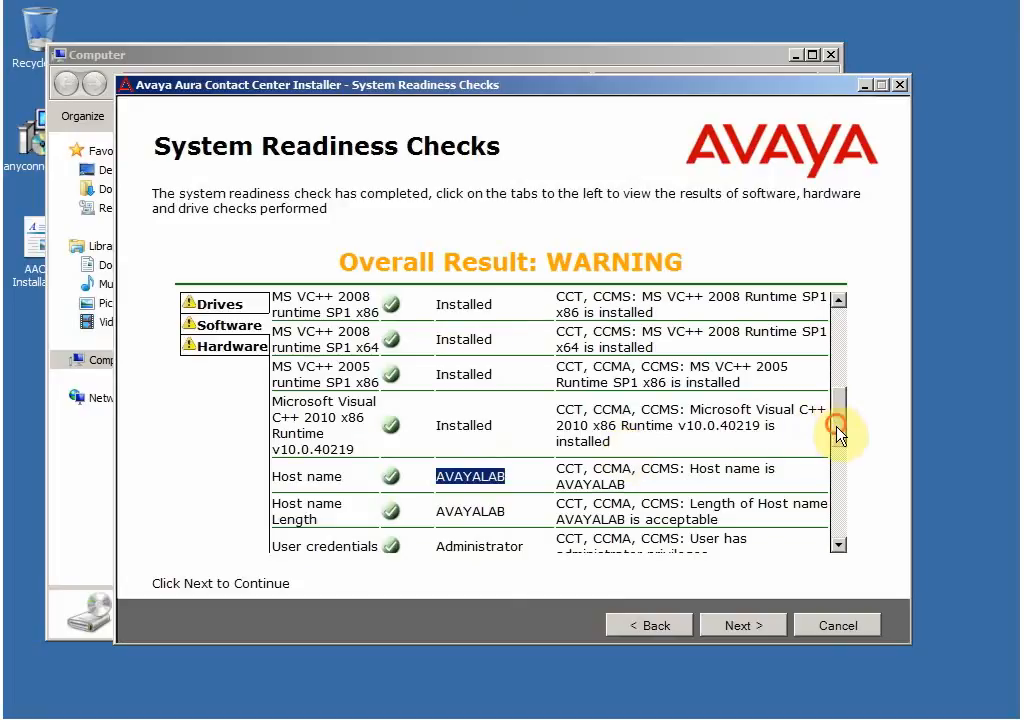
pyautogui.moveTo(839, 434); pyautogui.dragTo(849, 529)
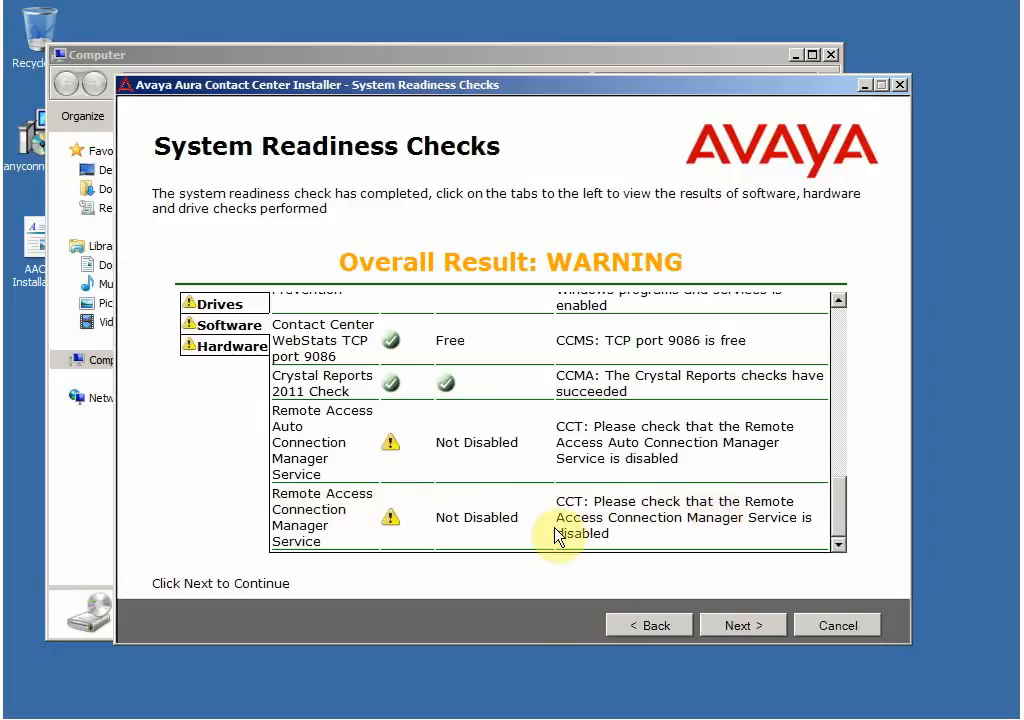
pyautogui.moveTo(834, 506); pyautogui.dragTo(835, 351)
pyautogui.click(206, 305)
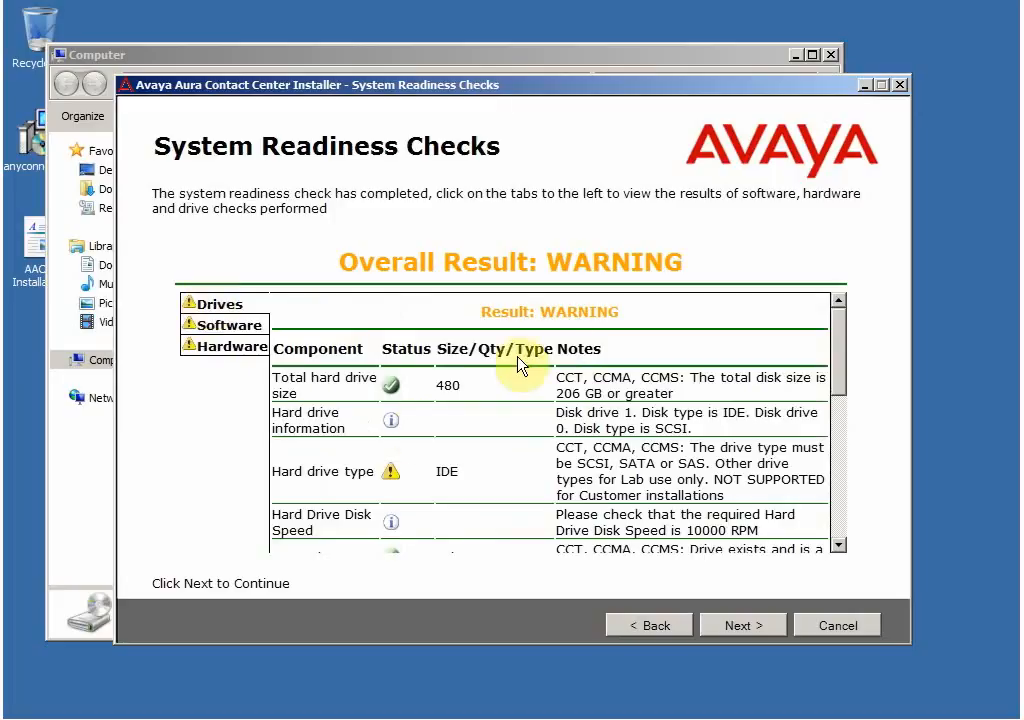
pyautogui.moveTo(848, 350); pyautogui.dragTo(853, 514)
pyautogui.click(243, 352)
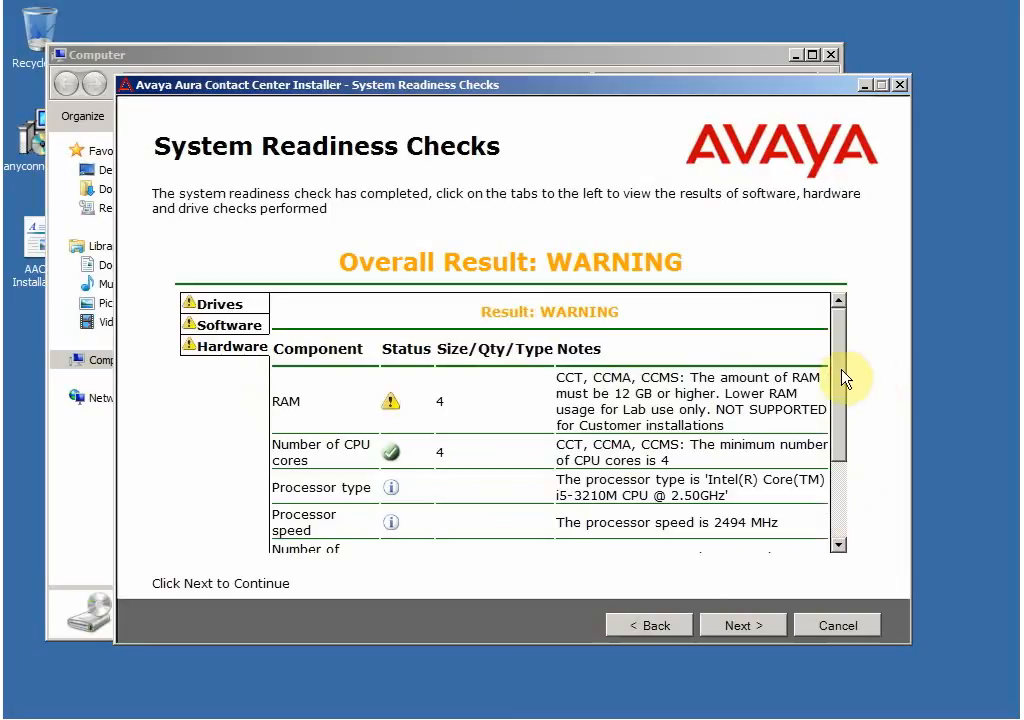
pyautogui.click(838, 510)
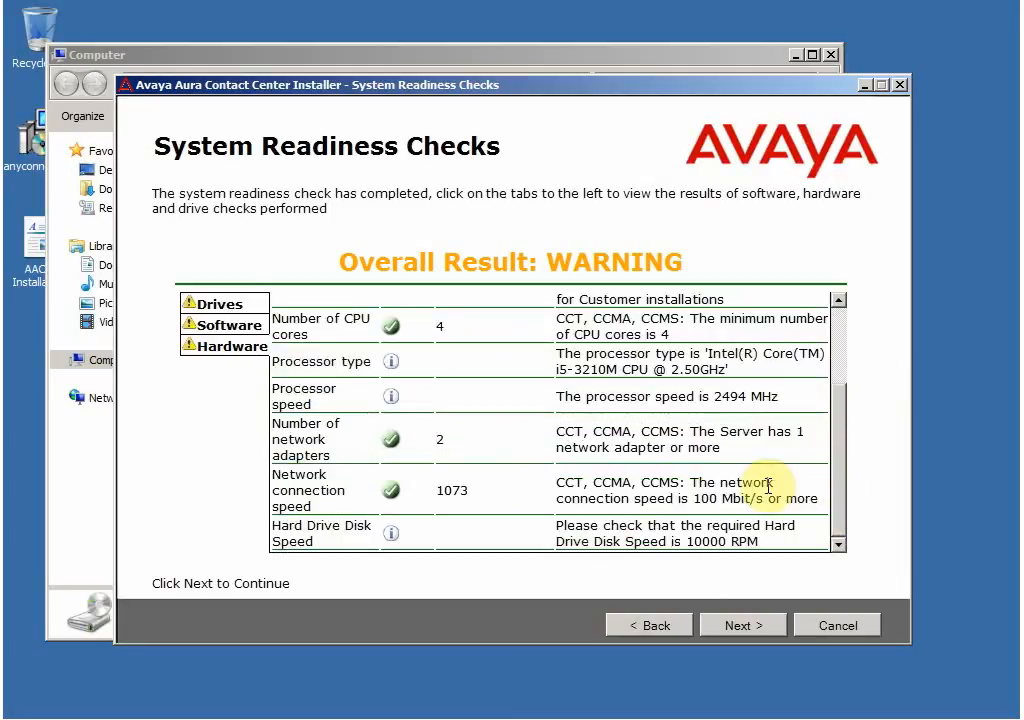
# Step: Continue to the installation data and set both the customer name and company name to AVAYALAB
pyautogui.click(742, 626)
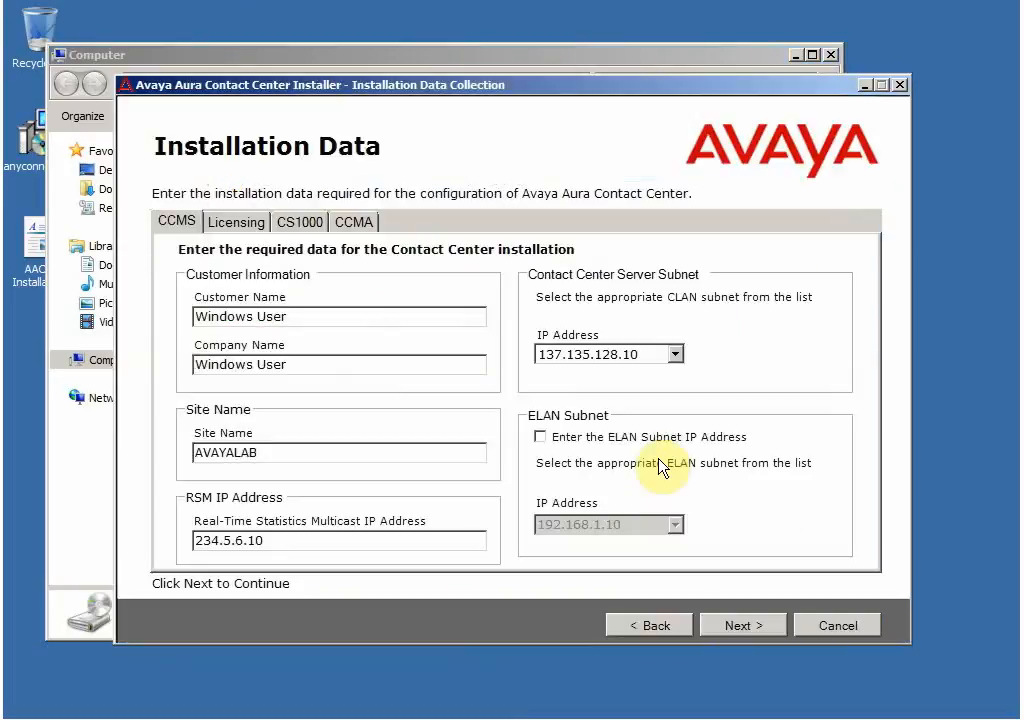
pyautogui.moveTo(291, 316); pyautogui.dragTo(193, 316)
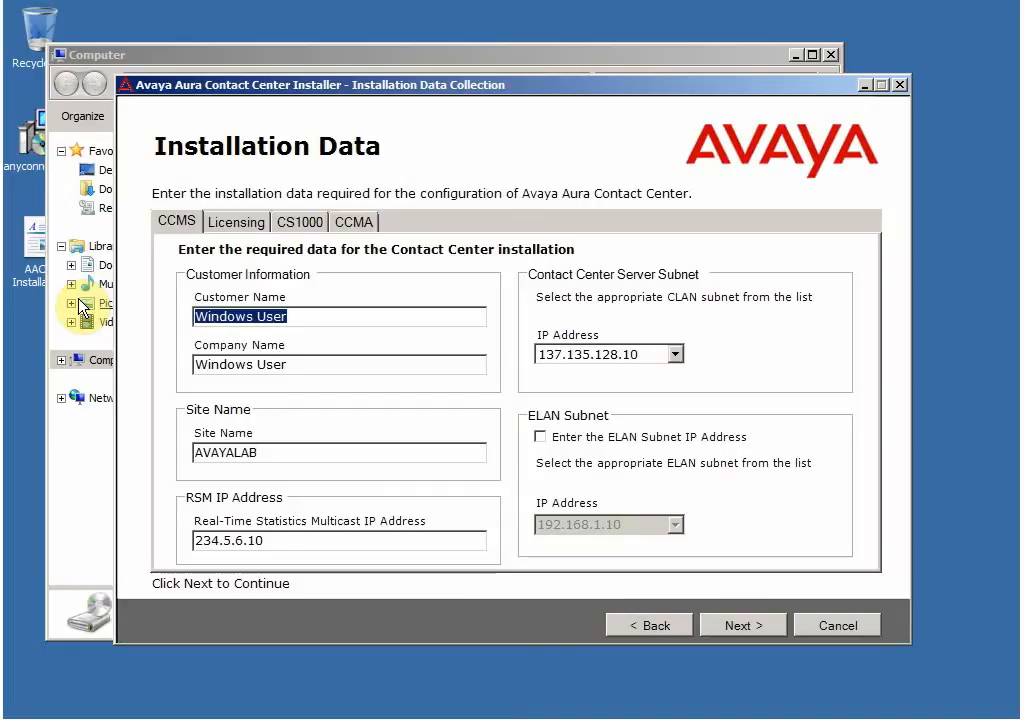
pyautogui.write('A')
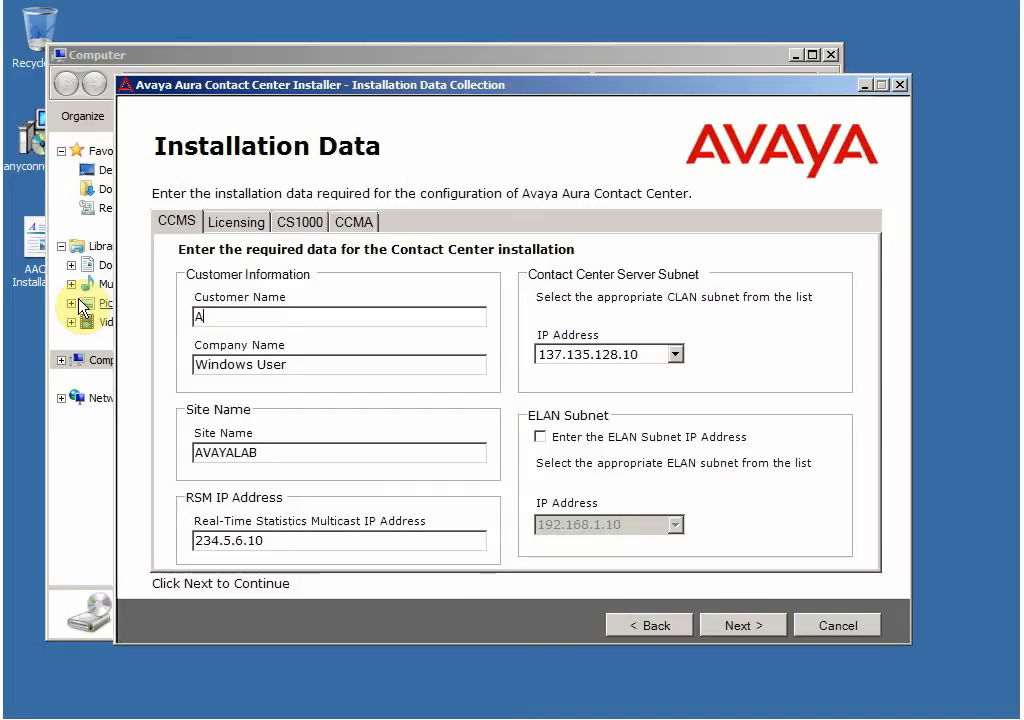
pyautogui.write('VAYALAB')
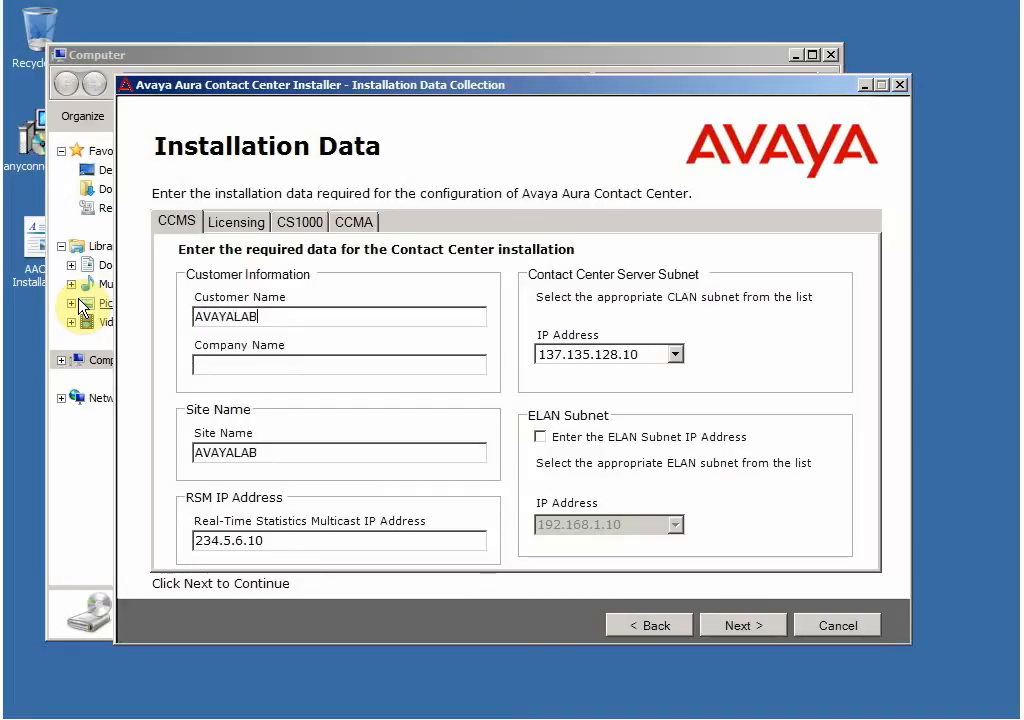
pyautogui.press('Tab')
pyautogui.write('AVAYA')
pyautogui.write('AB')
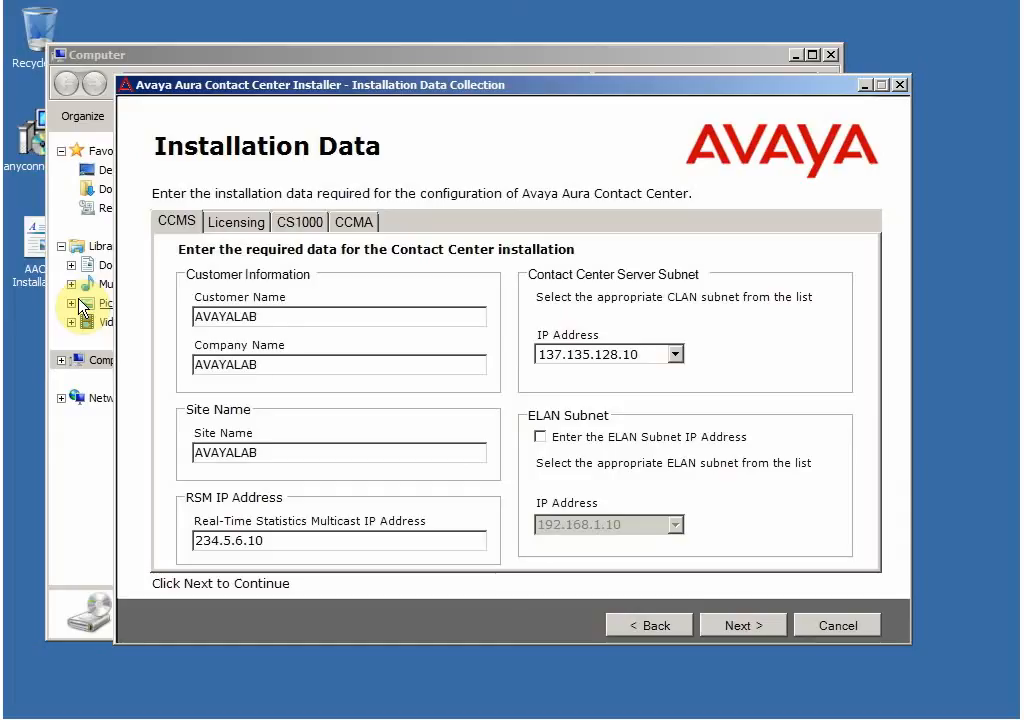
pyautogui.press('Tab')
pyautogui.press('Tab')
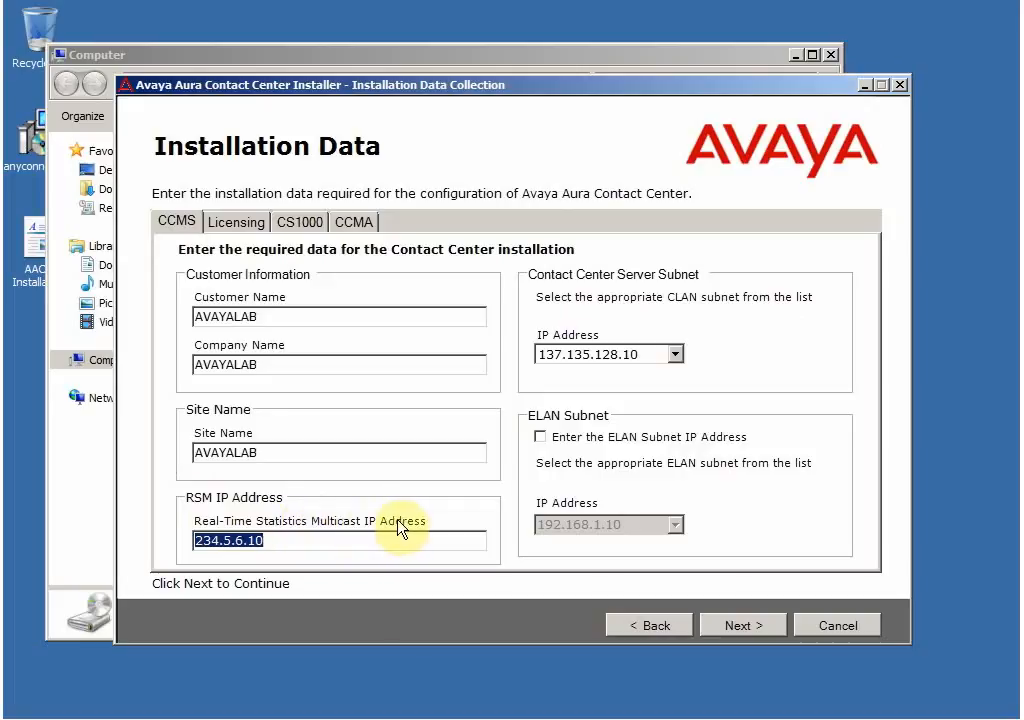
pyautogui.click(273, 543)
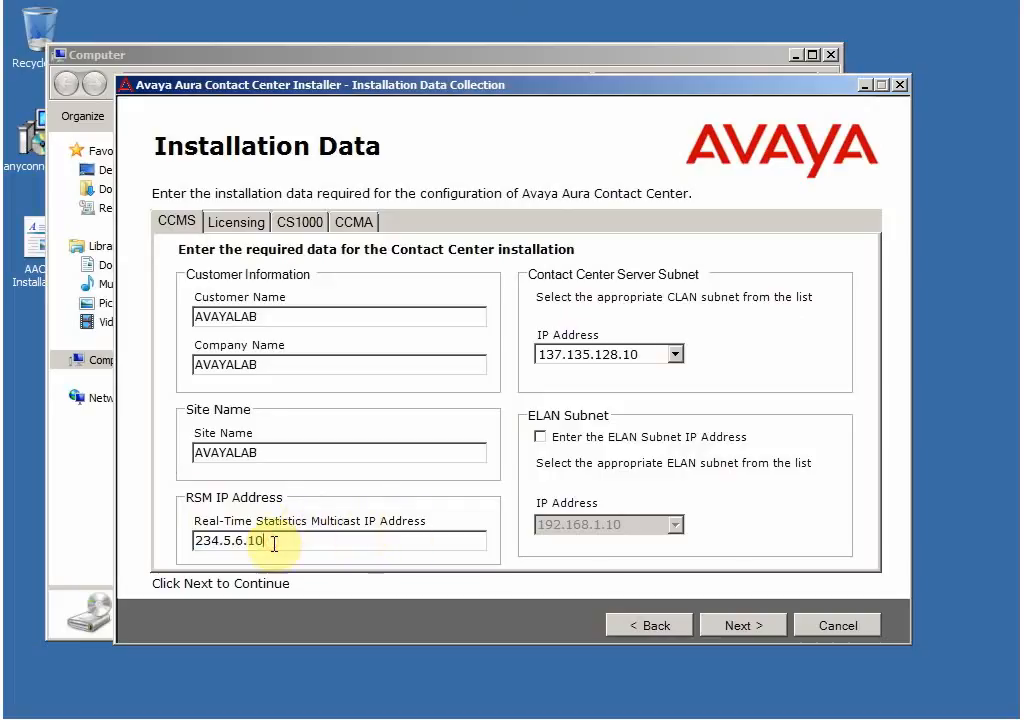
# Step: Choose 192.168.1.10 as the CLAN IP address for the Contact Center Server subnet
pyautogui.click(552, 299)
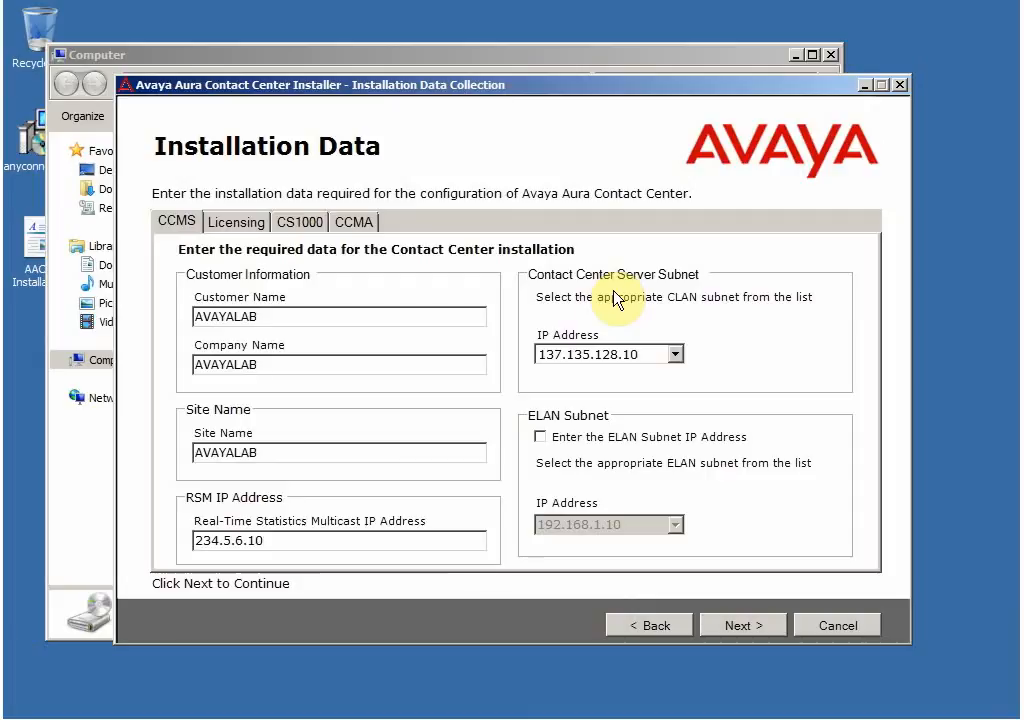
pyautogui.click(670, 298)
pyautogui.click(693, 465)
pyautogui.click(571, 354)
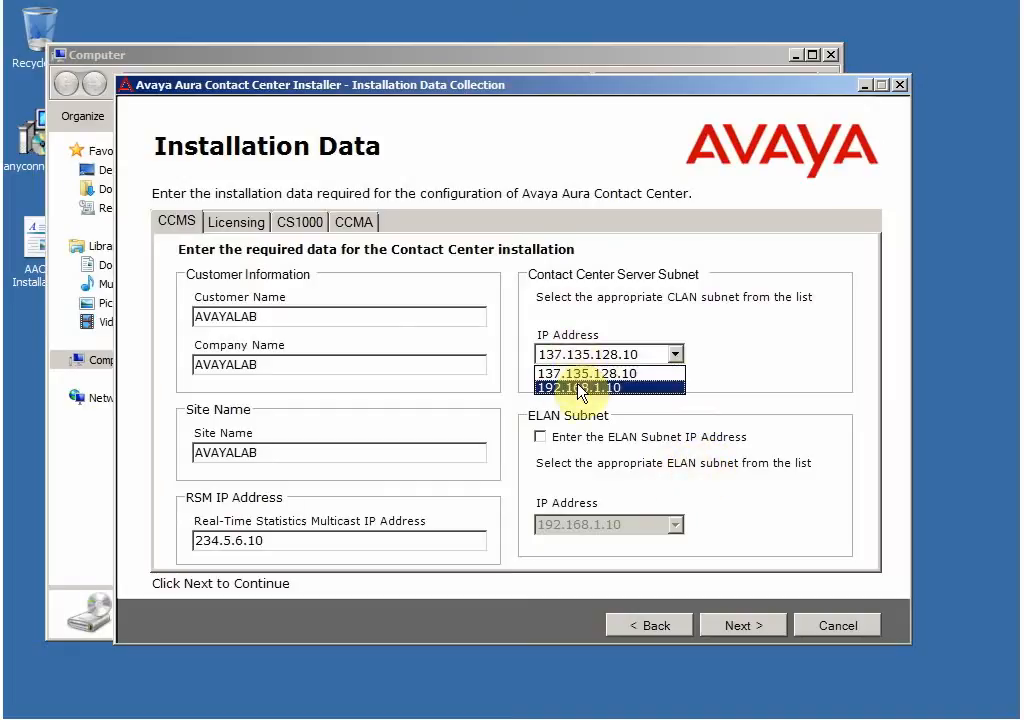
pyautogui.click(580, 389)
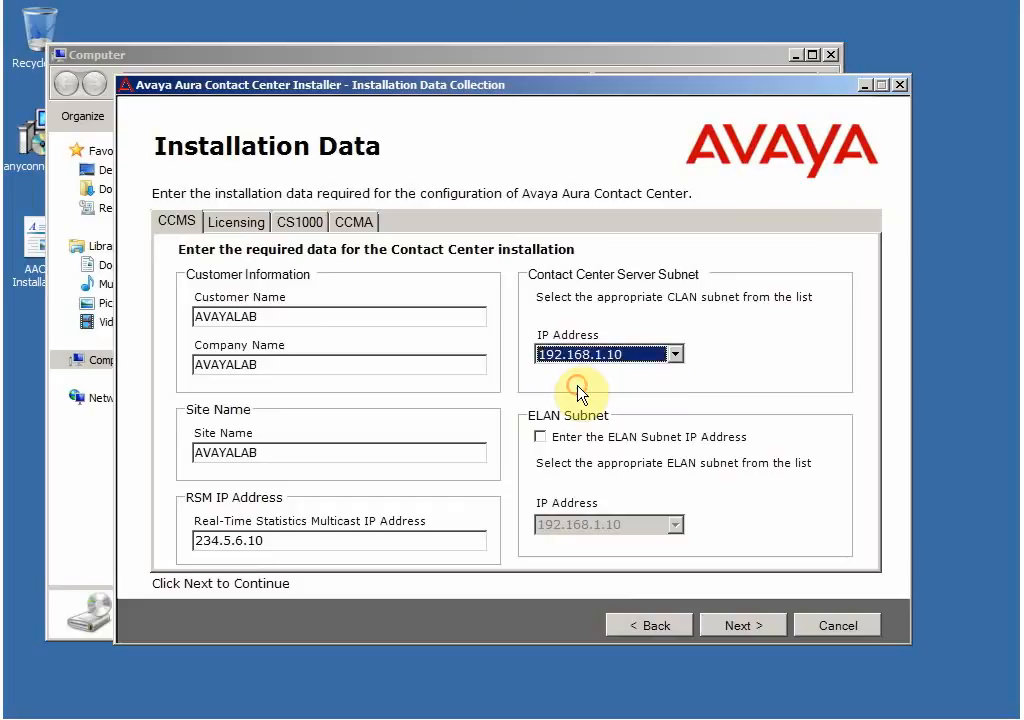
# Step: Check the server's CLAN and ELAN adapters in the Windows network connections, then return to the installation data
pyautogui.rightClick(900, 719)
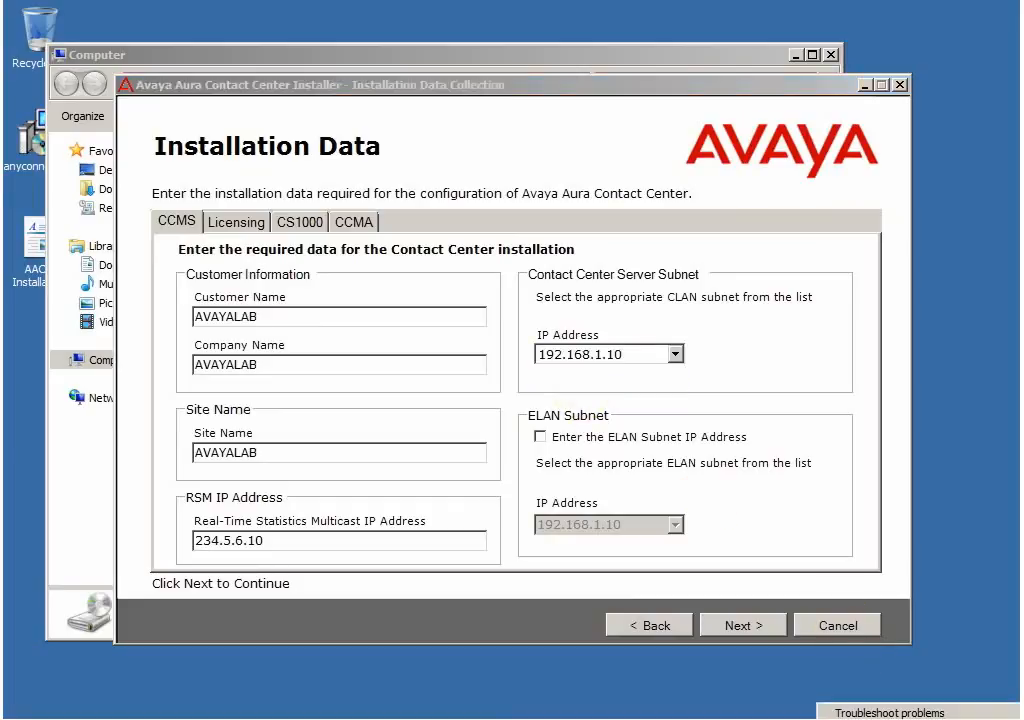
pyautogui.click(905, 719)
pyautogui.click(238, 240)
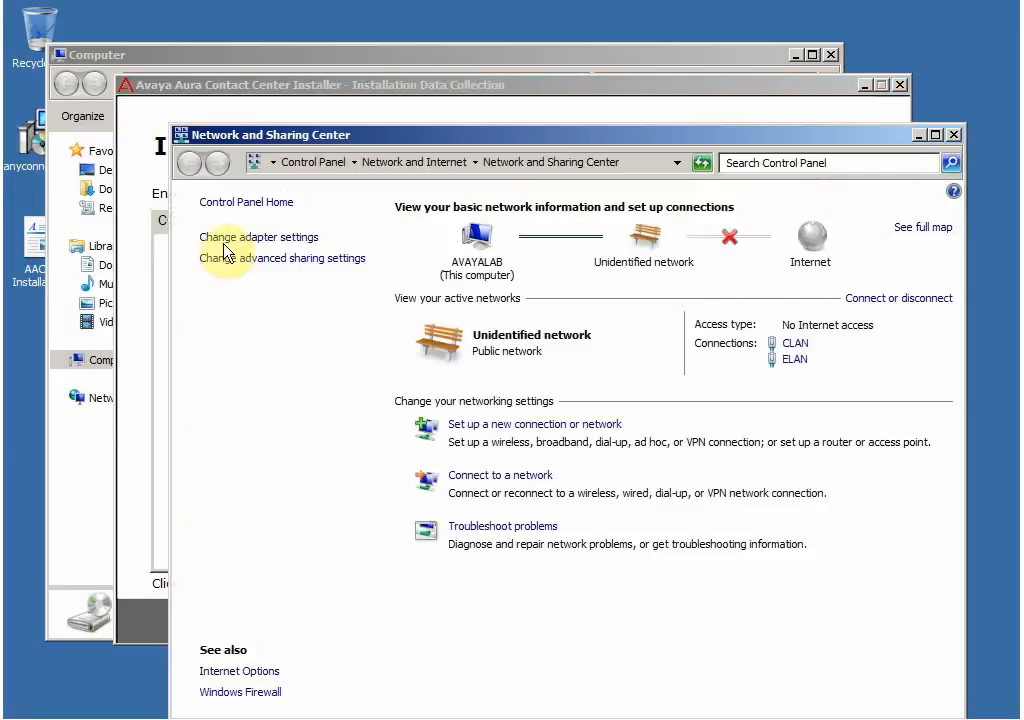
pyautogui.click(530, 260)
pyautogui.click(772, 248)
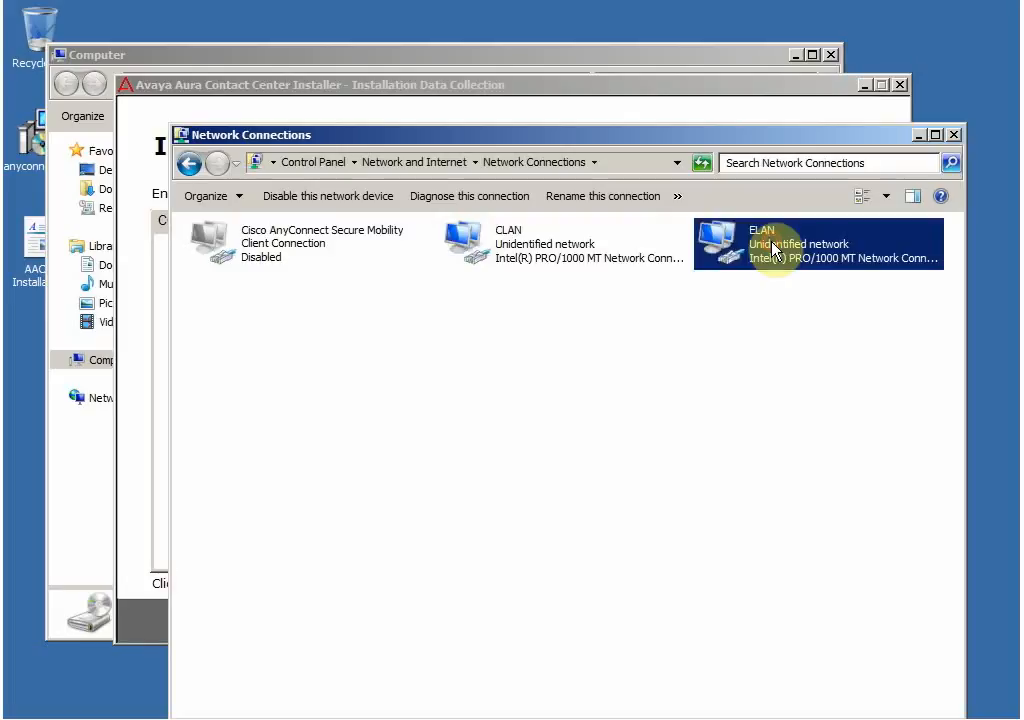
pyautogui.click(583, 245)
pyautogui.click(722, 265)
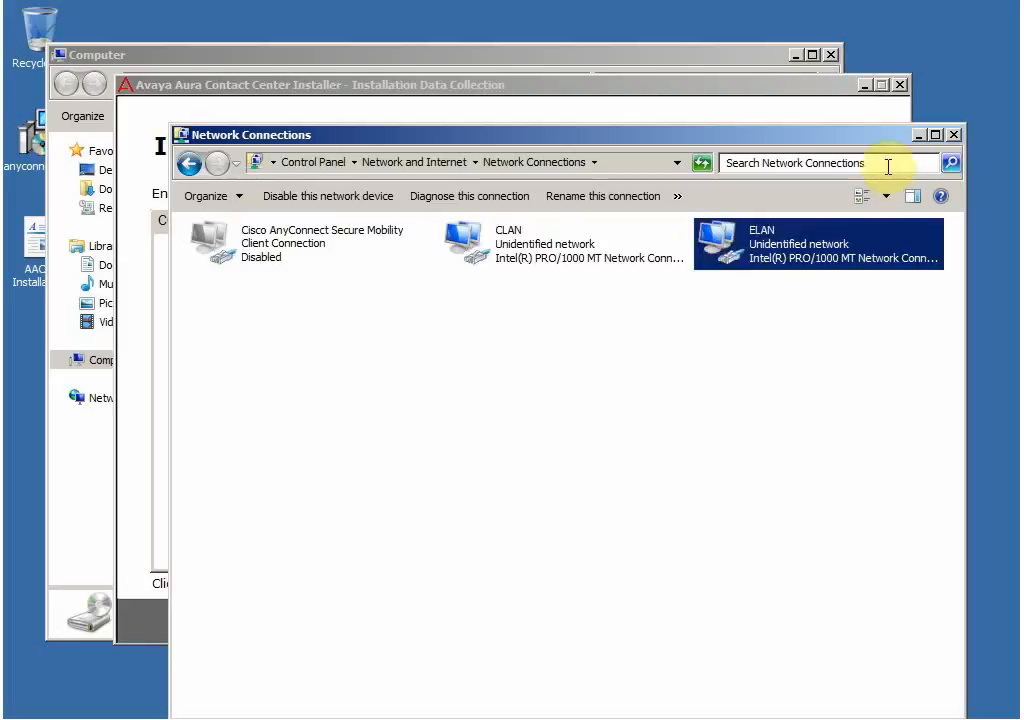
pyautogui.click(953, 137)
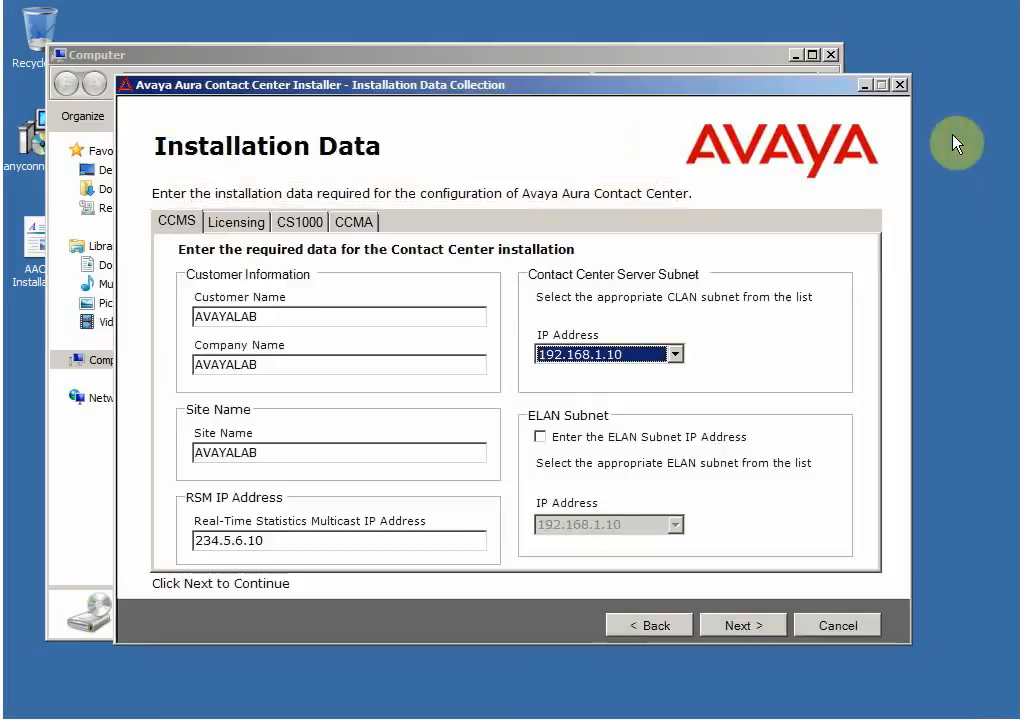
# Step: Enable entry of the ELAN subnet IP address and choose 137.135.128.10 for it
pyautogui.click(538, 438)
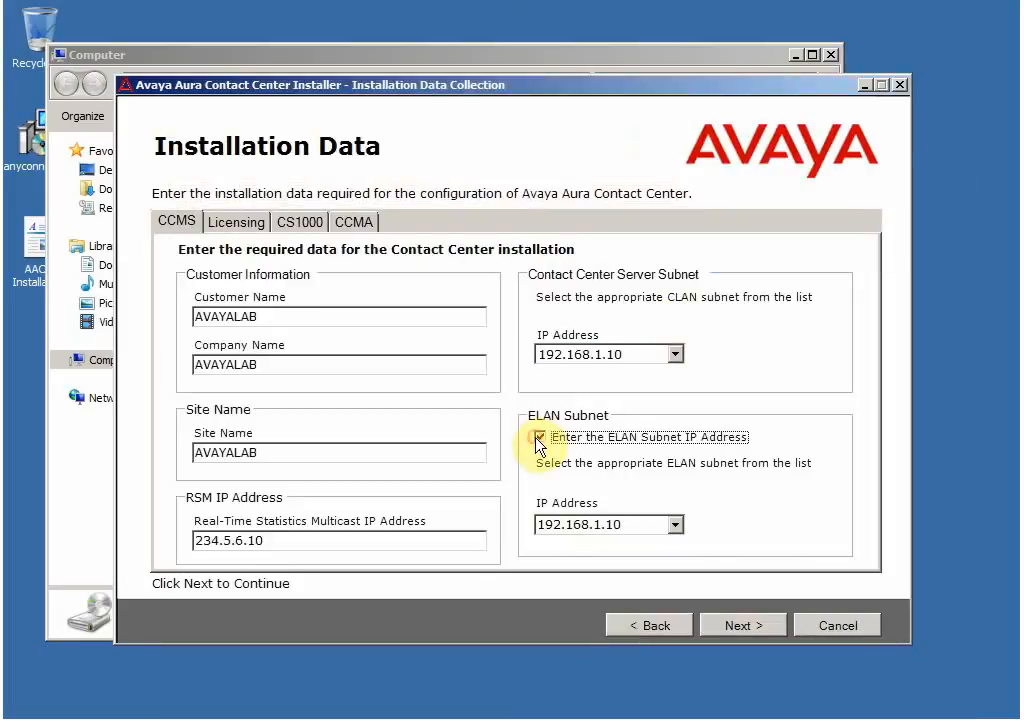
pyautogui.click(604, 528)
pyautogui.click(677, 526)
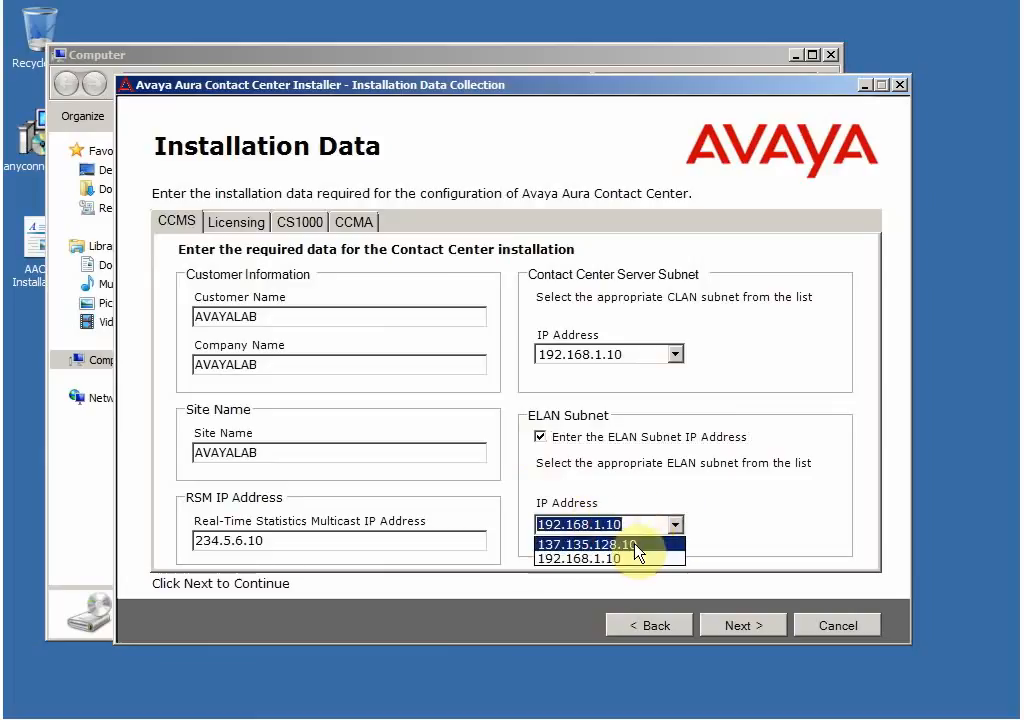
pyautogui.click(636, 545)
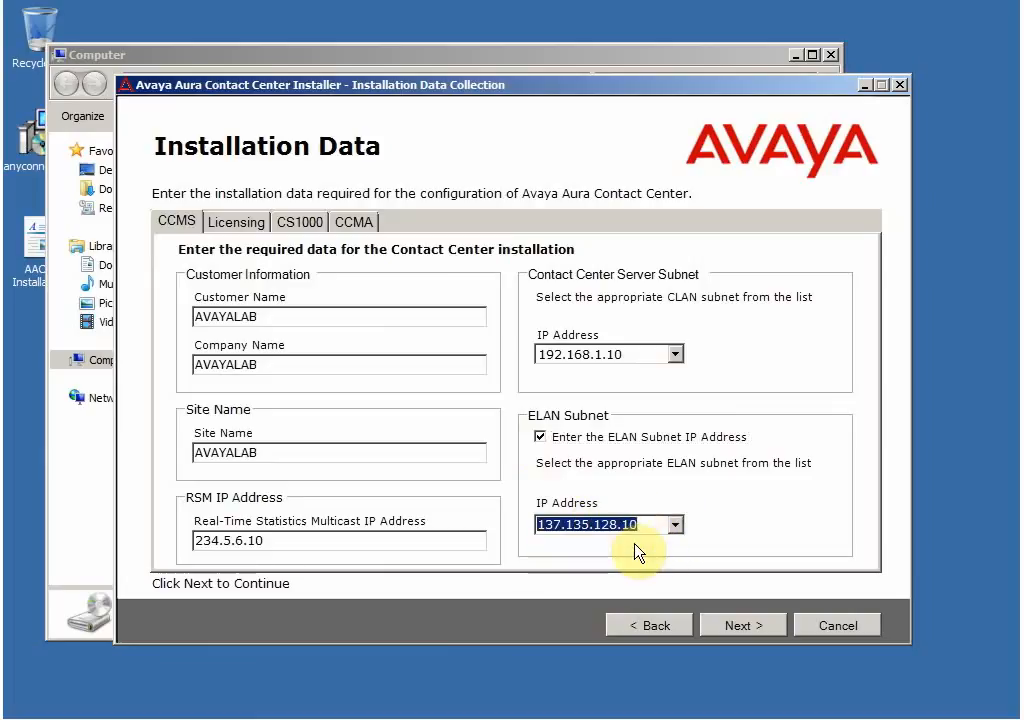
# Step: Open the licensing data and browse for the installation license file in the sp14 folder on drive D
pyautogui.click(235, 224)
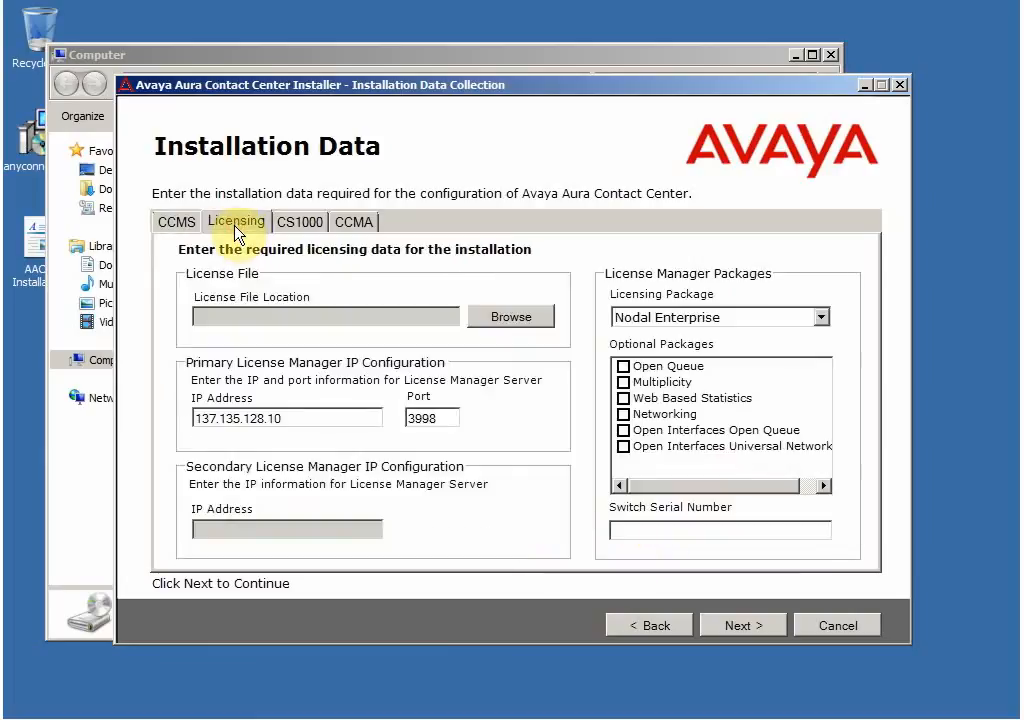
pyautogui.moveTo(285, 85); pyautogui.dragTo(389, 78)
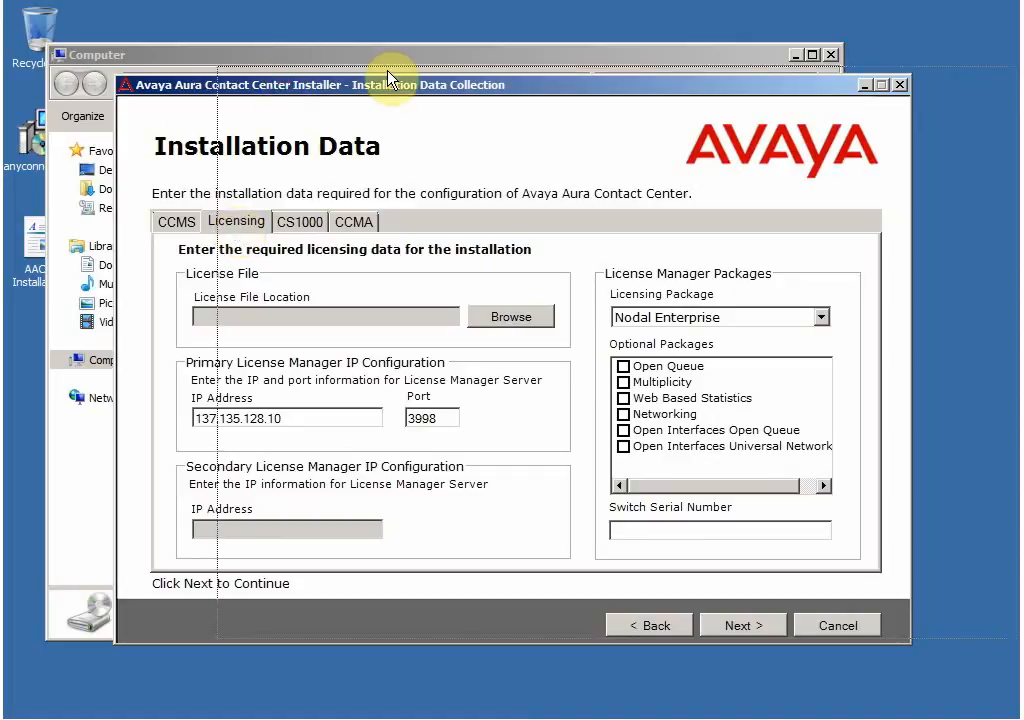
pyautogui.click(617, 318)
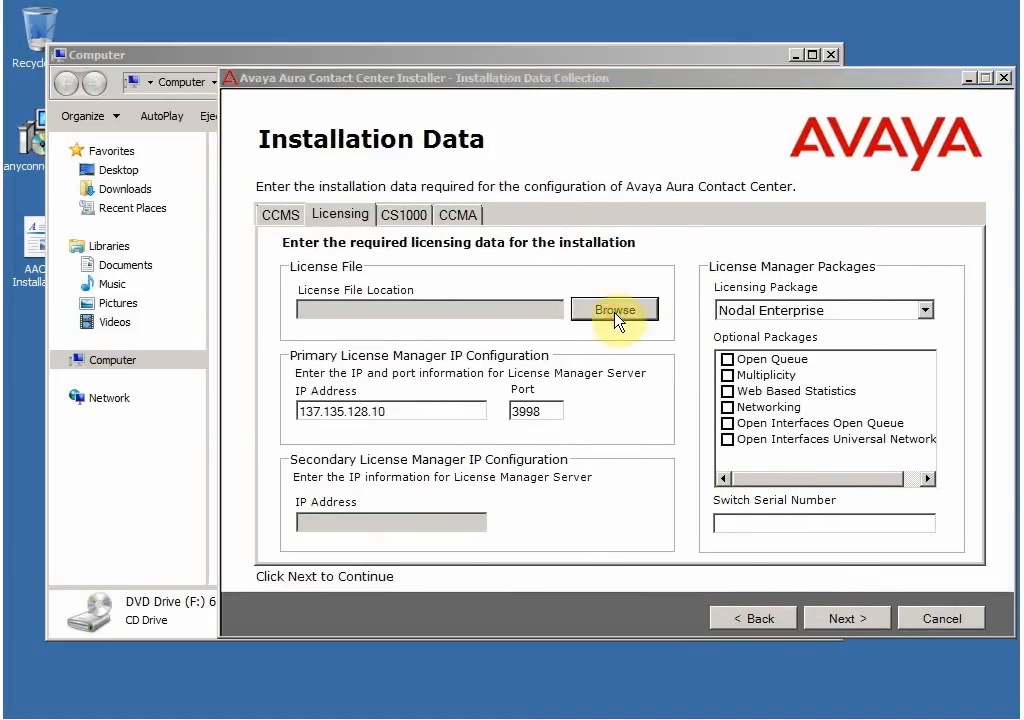
pyautogui.click(310, 256)
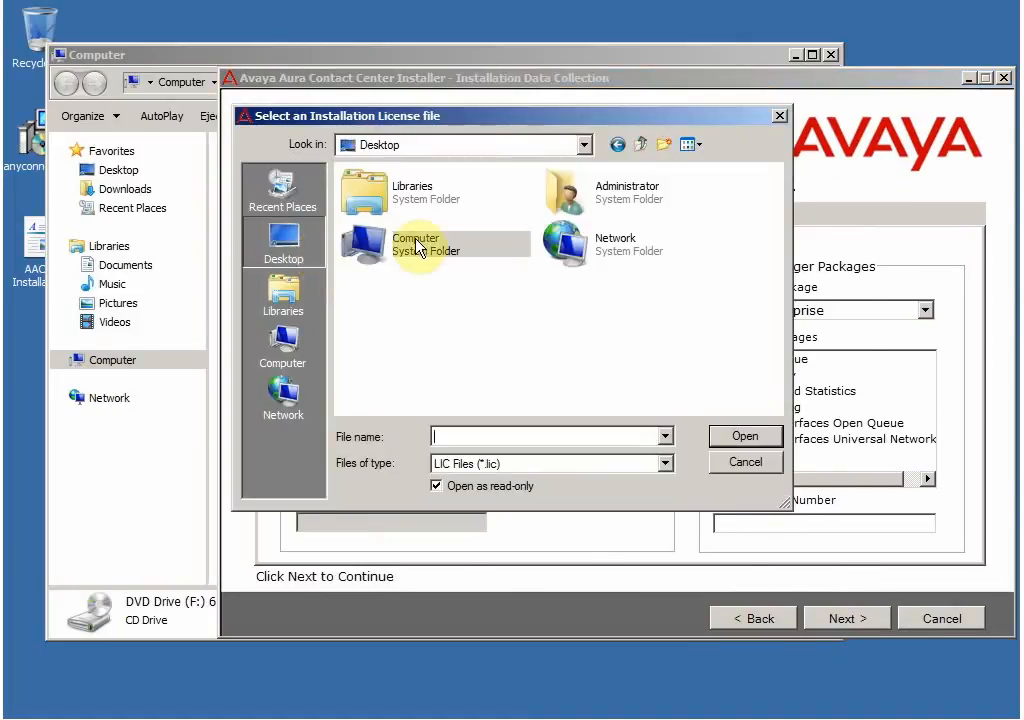
pyautogui.doubleClick(432, 248)
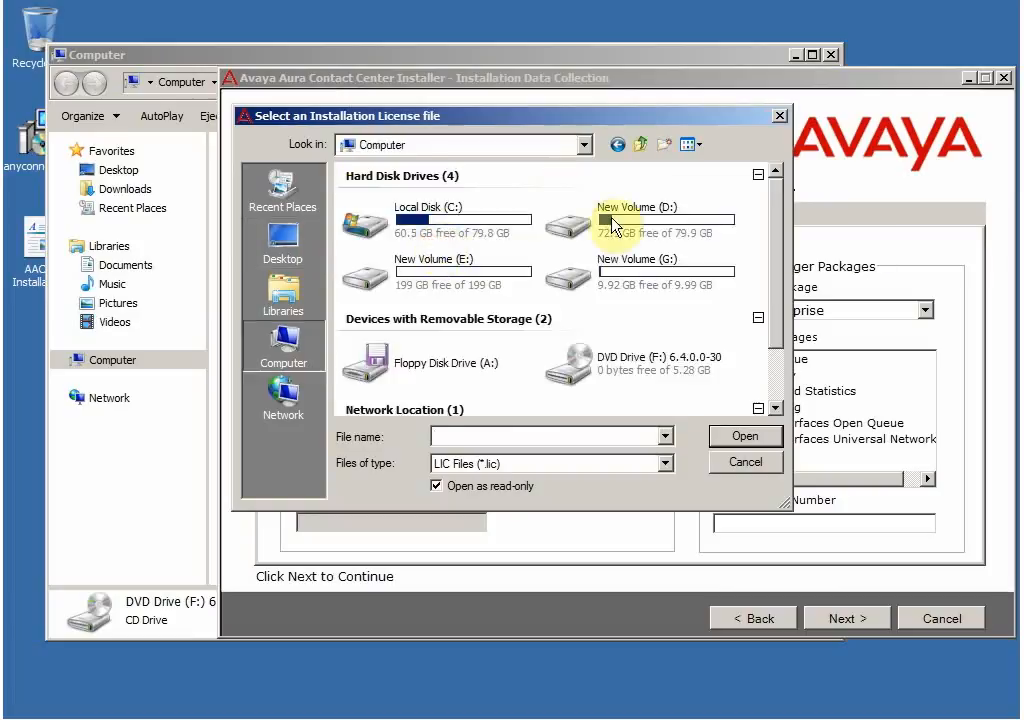
pyautogui.doubleClick(620, 218)
pyautogui.click(345, 190)
pyautogui.doubleClick(345, 190)
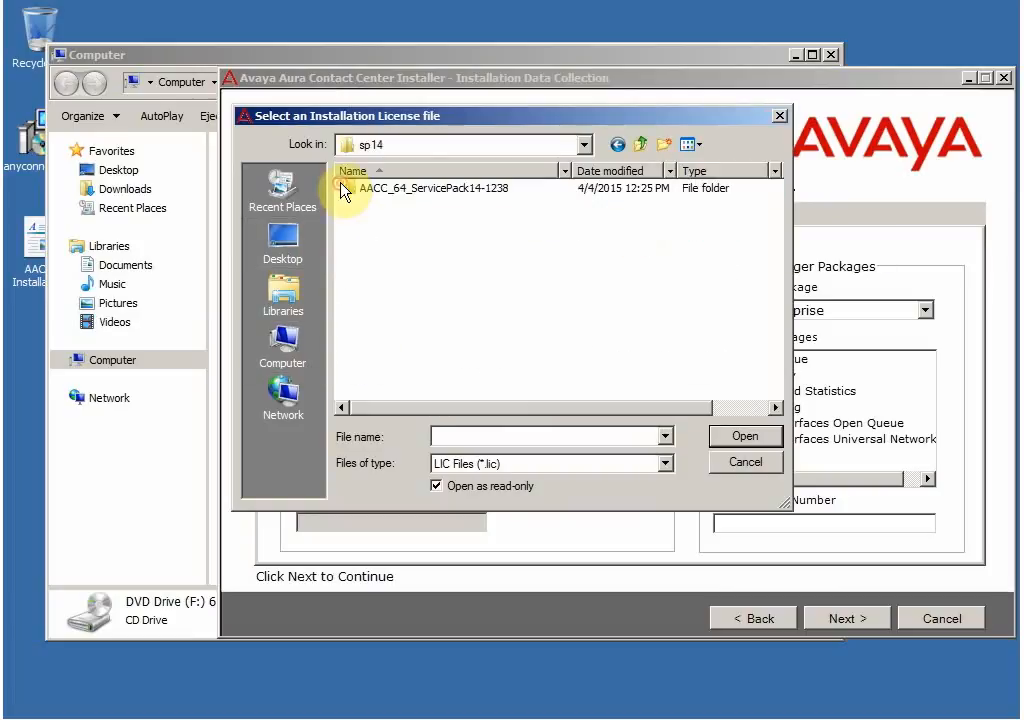
# Step: Copy the LIC license file from the AACC 6.4 folder on the Z: shared drive
pyautogui.press('super')
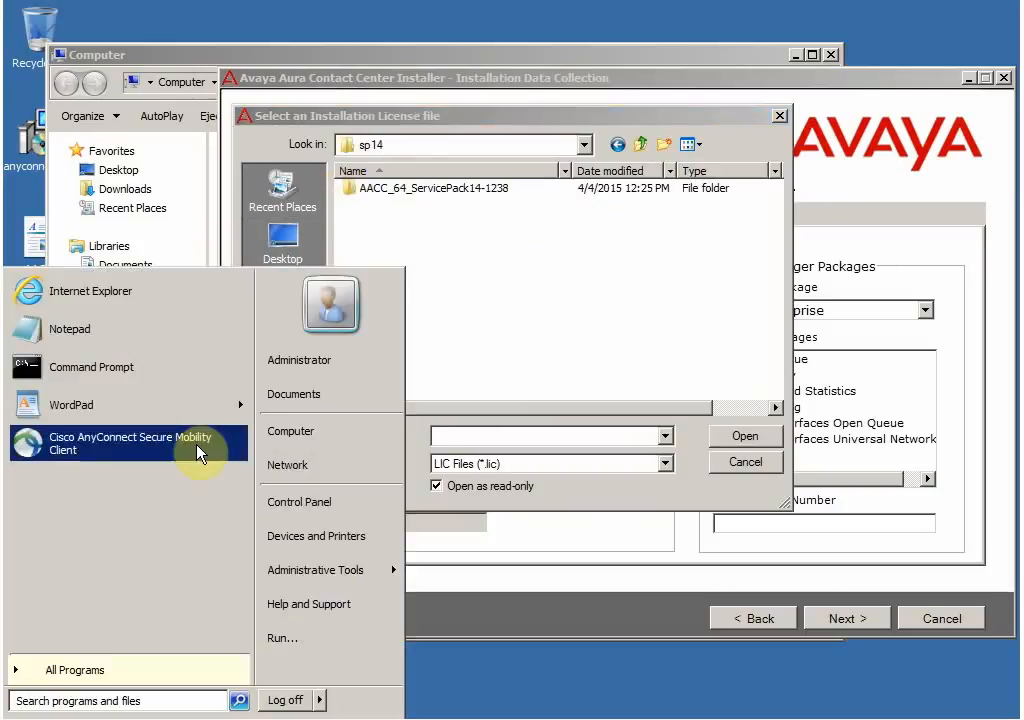
pyautogui.click(295, 432)
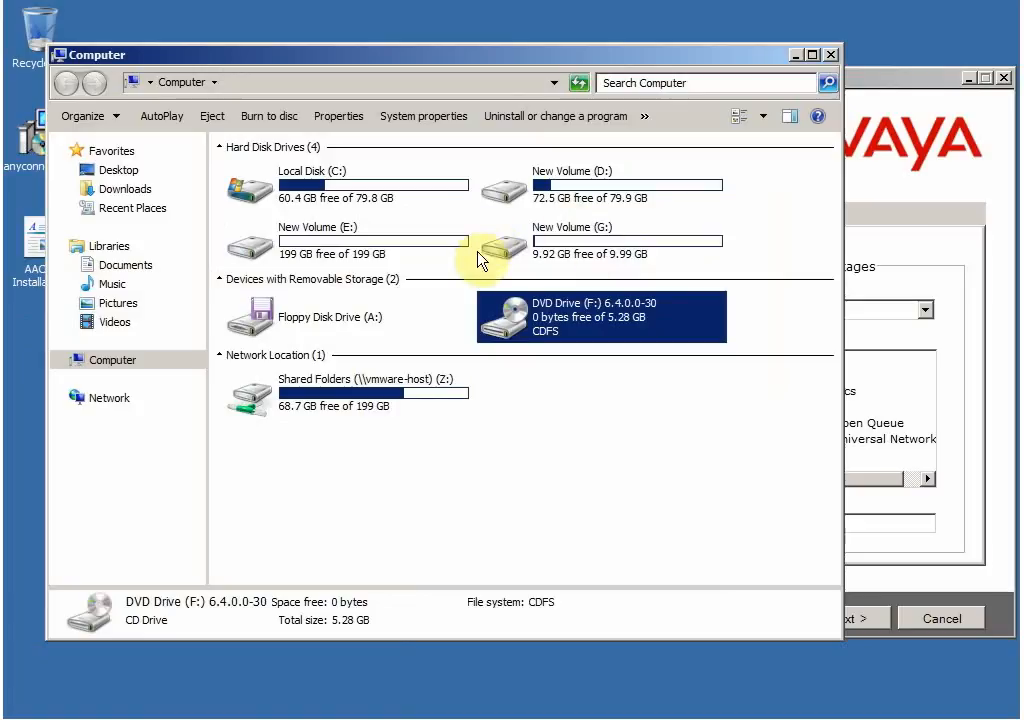
pyautogui.doubleClick(347, 390)
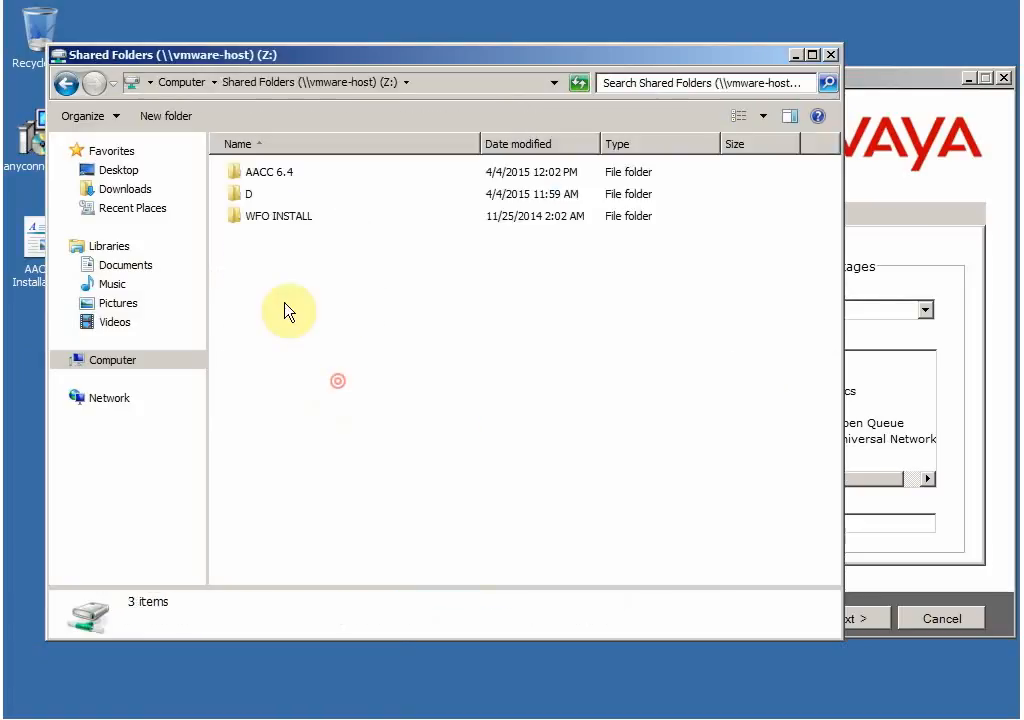
pyautogui.doubleClick(256, 174)
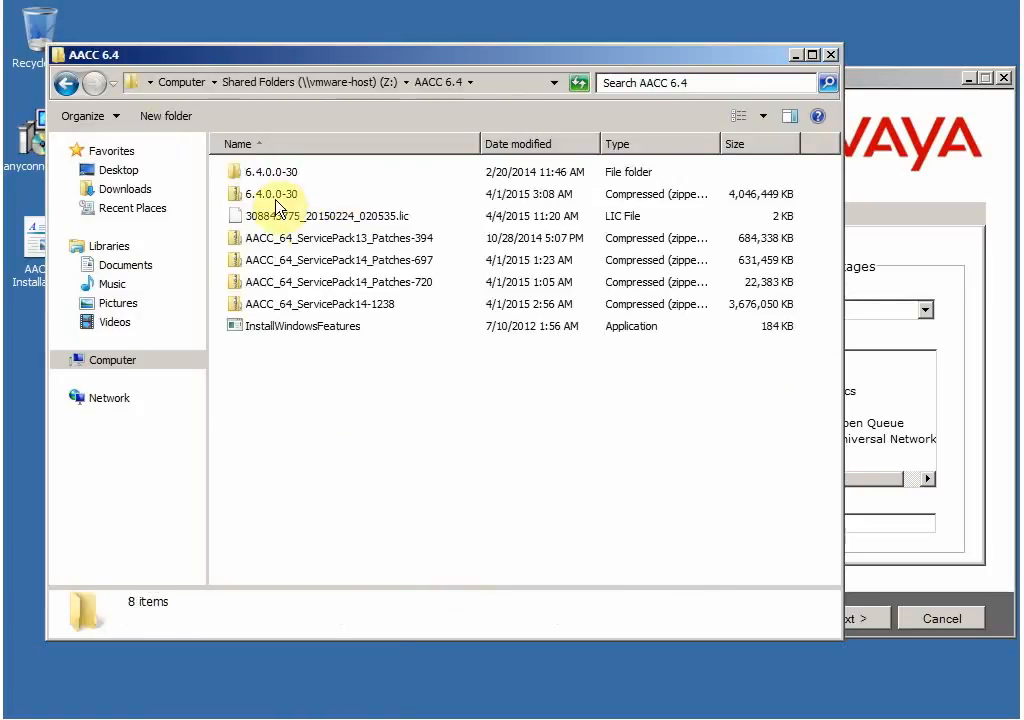
pyautogui.click(278, 218)
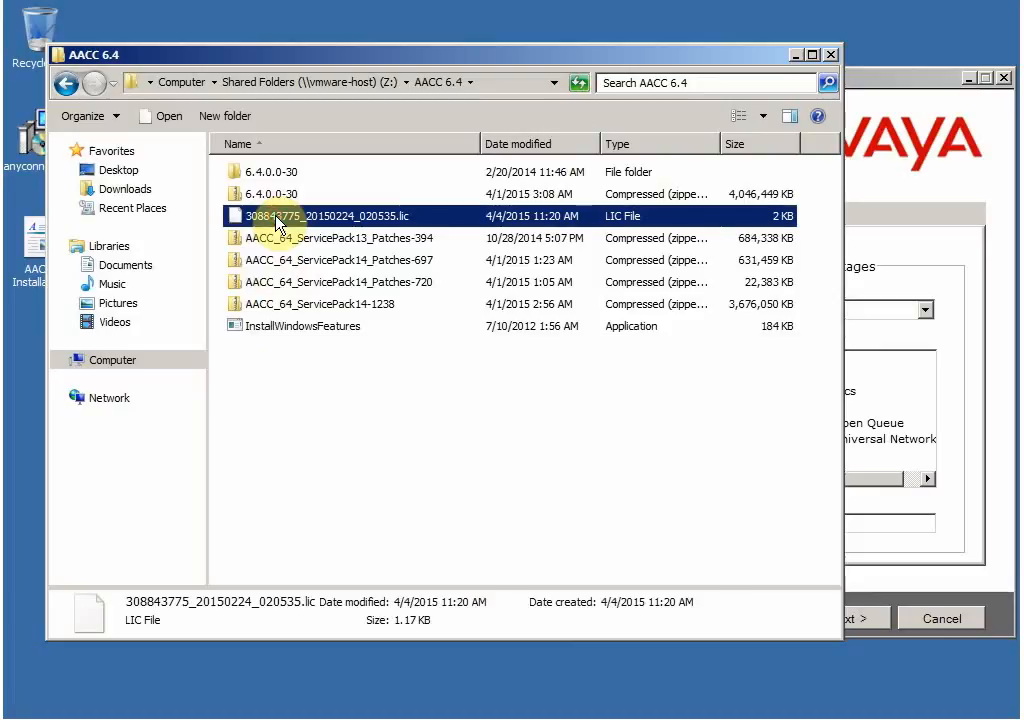
pyautogui.click(796, 56)
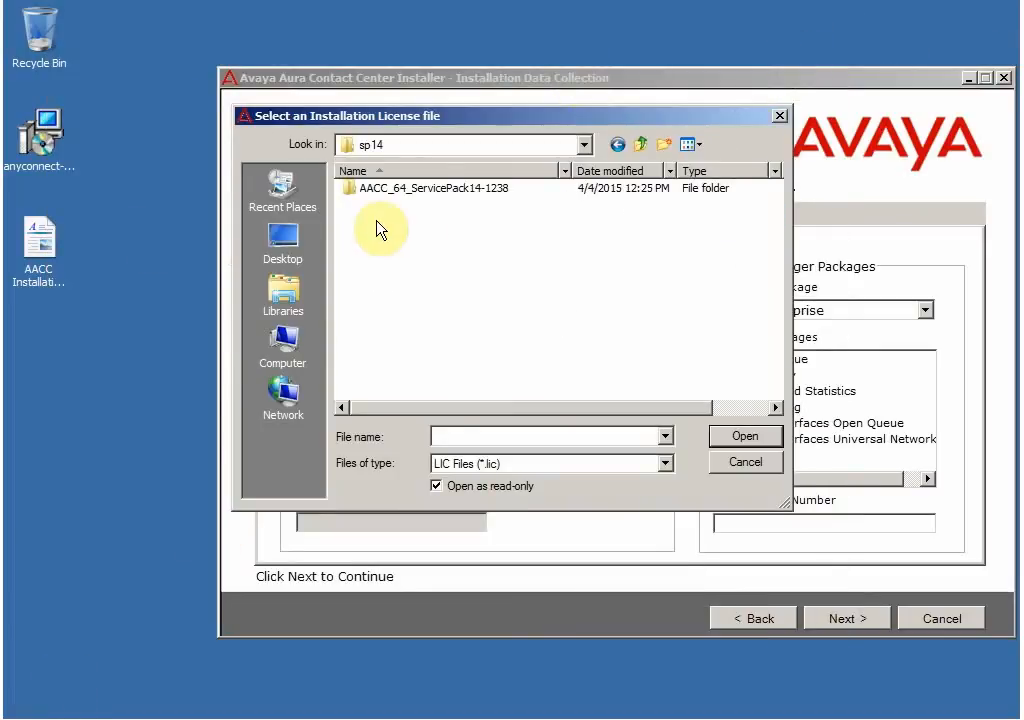
# Step: Paste the license file into the root of drive D and load it as the installation license file
pyautogui.click(390, 251)
pyautogui.click(640, 144)
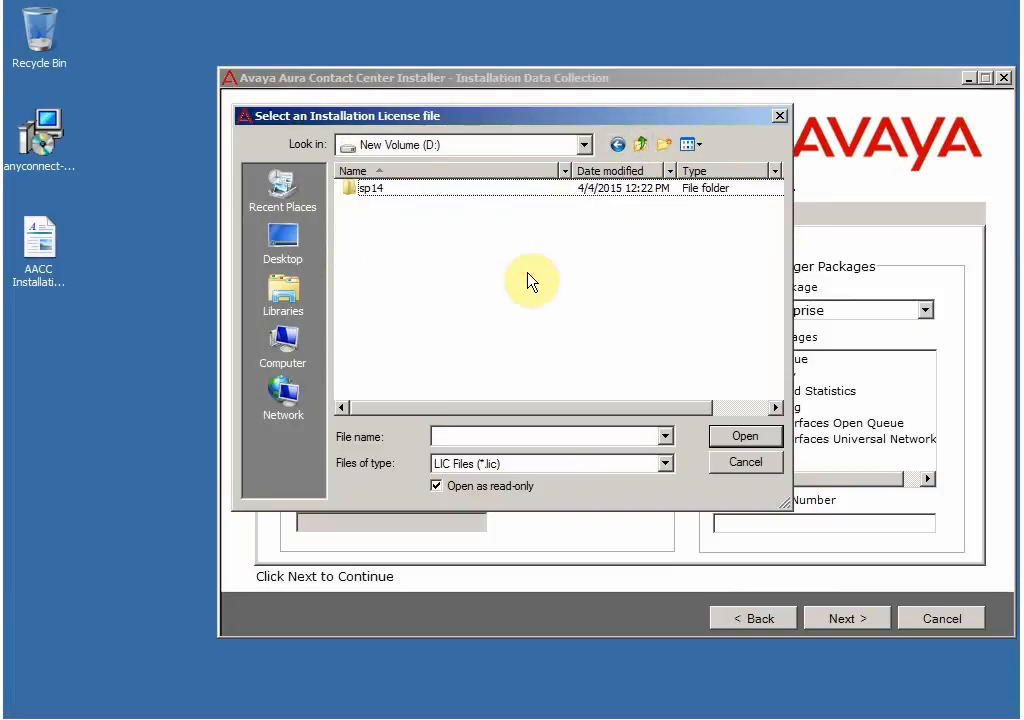
pyautogui.hotkey('ctrl', 'v')
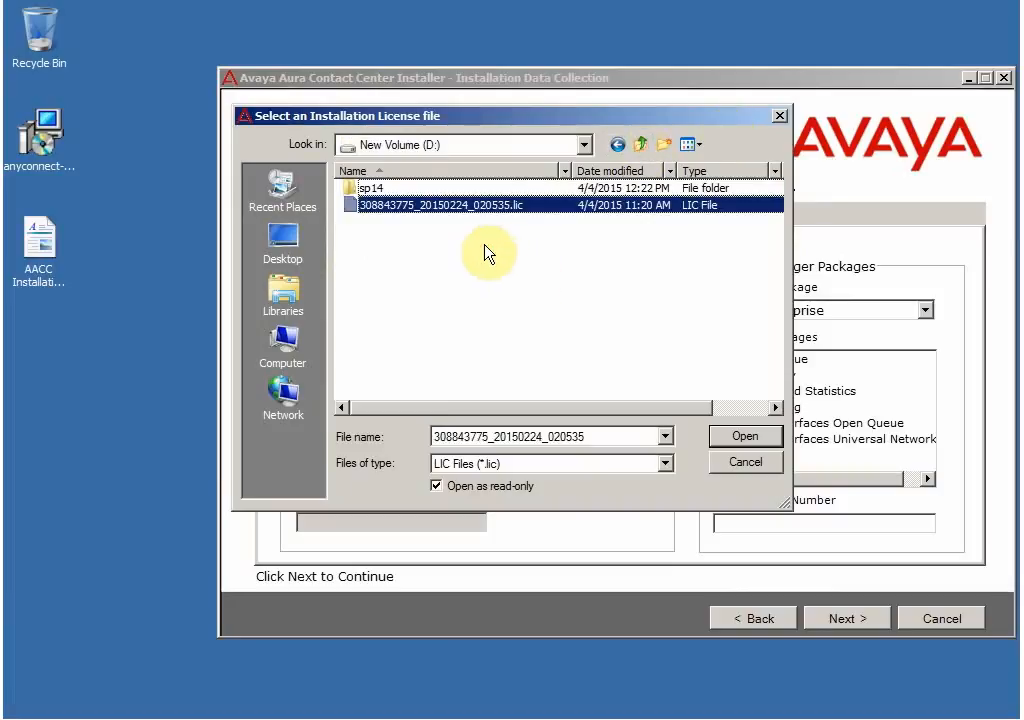
pyautogui.click(729, 436)
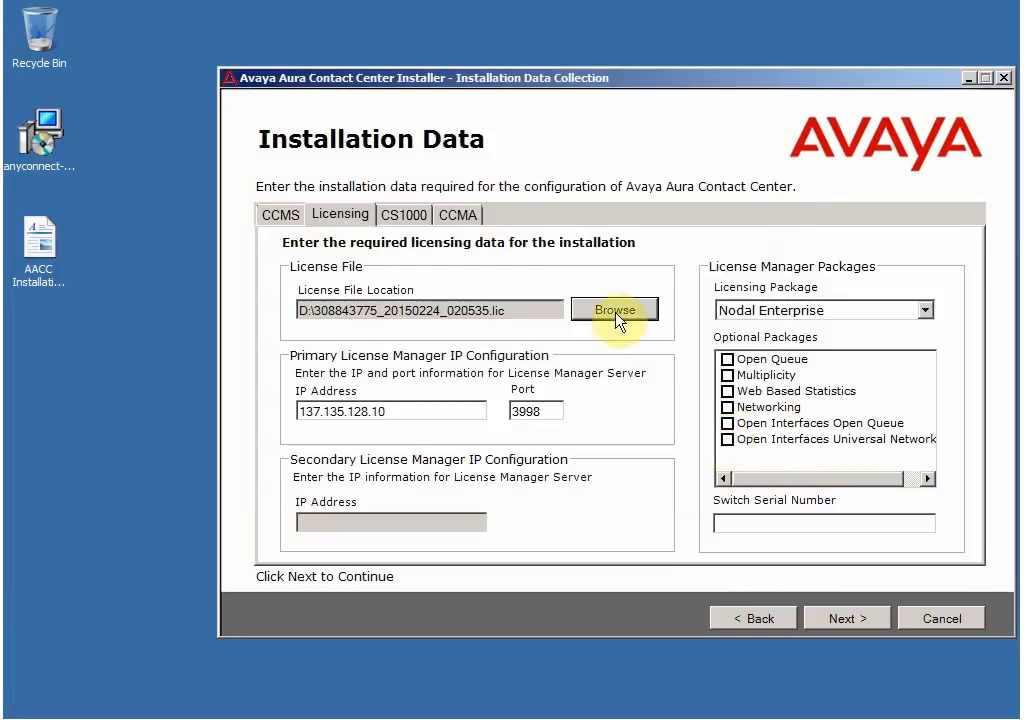
# Step: Enable the Open Queue optional package and choose Nodal Enterprise as the licensing package
pyautogui.click(727, 360)
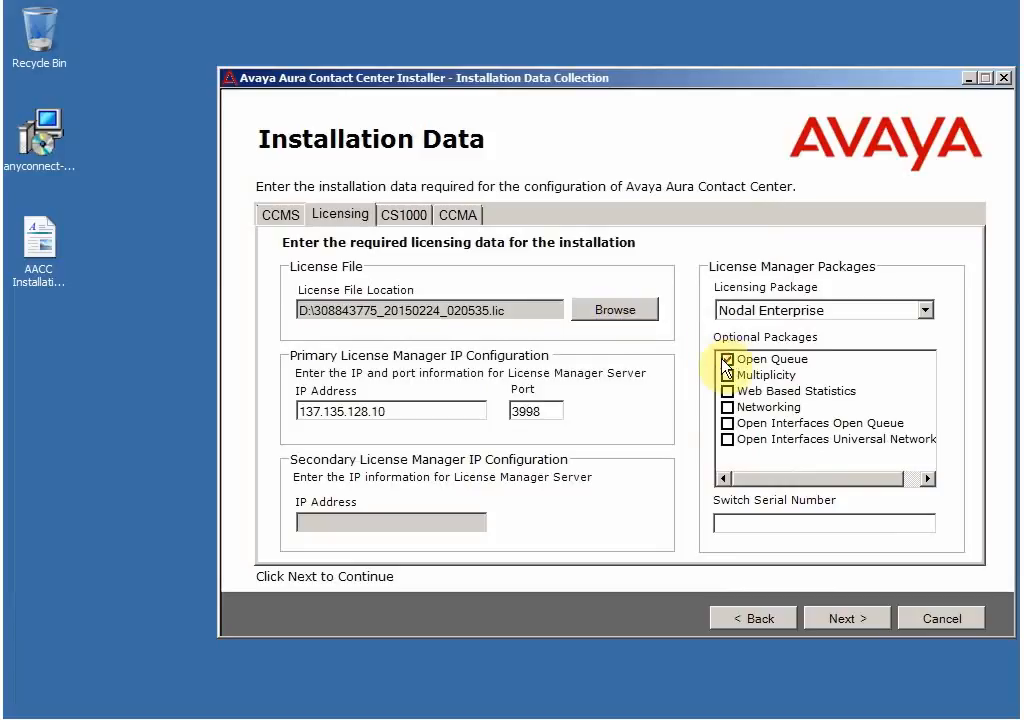
pyautogui.click(769, 312)
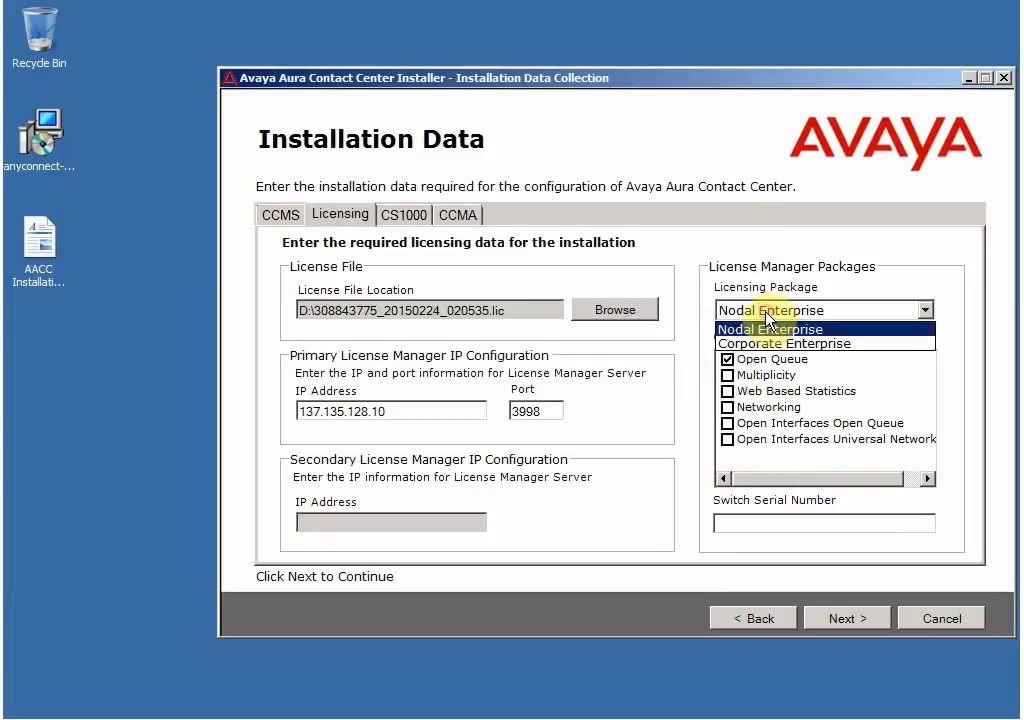
pyautogui.click(767, 318)
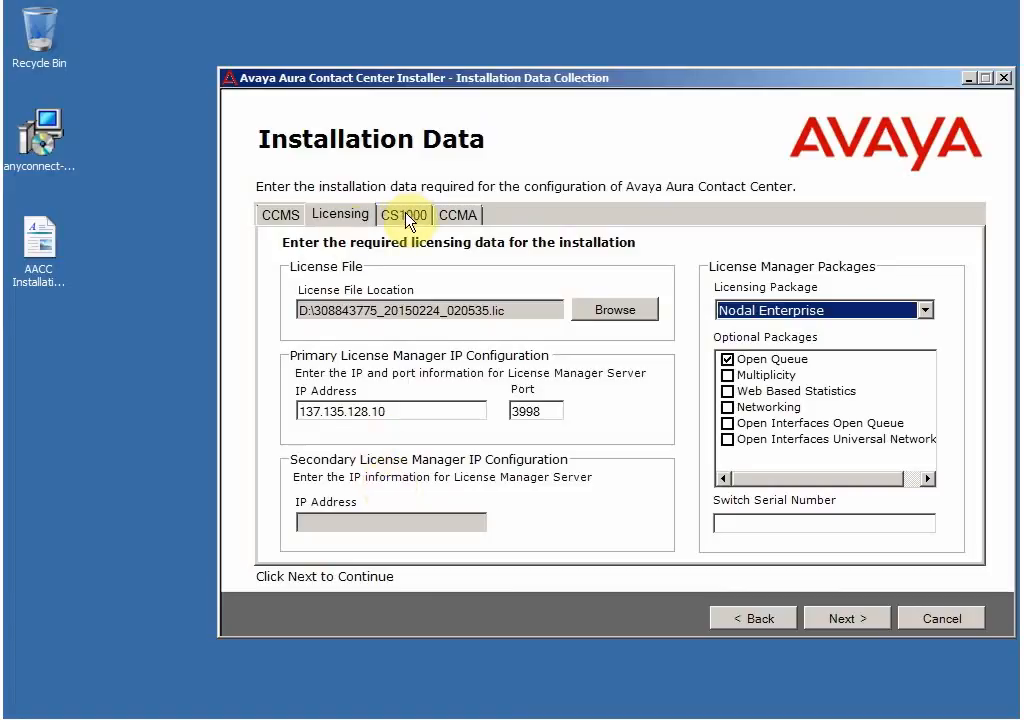
# Step: Copy the serial number portion of the license file's name in the root of drive D
pyautogui.click(775, 521)
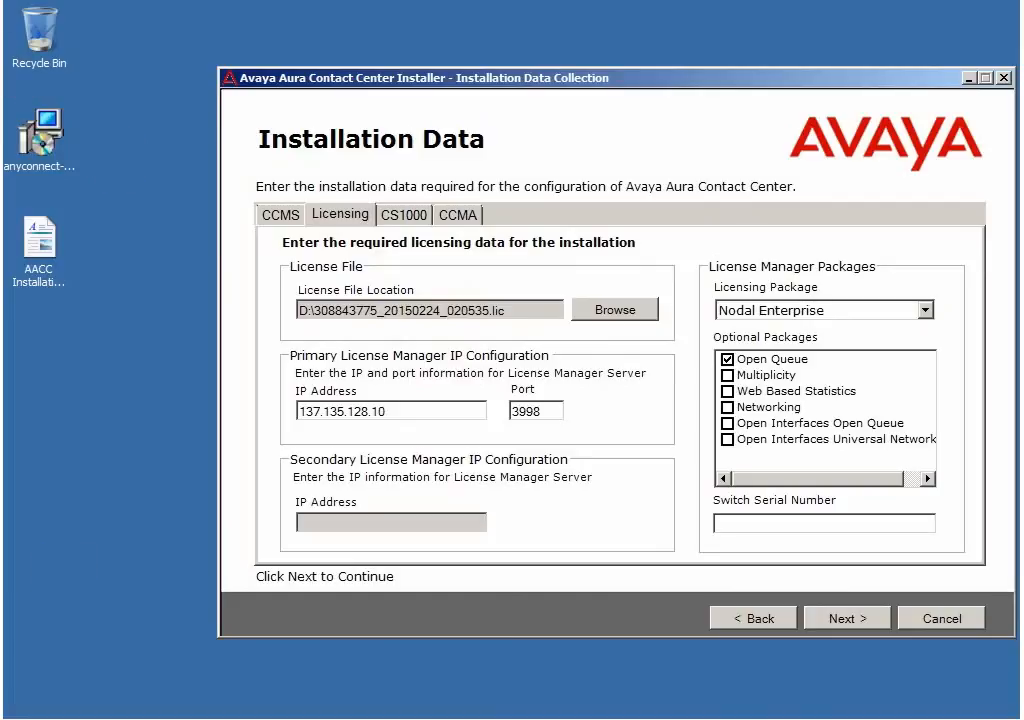
pyautogui.press('super')
pyautogui.click(284, 430)
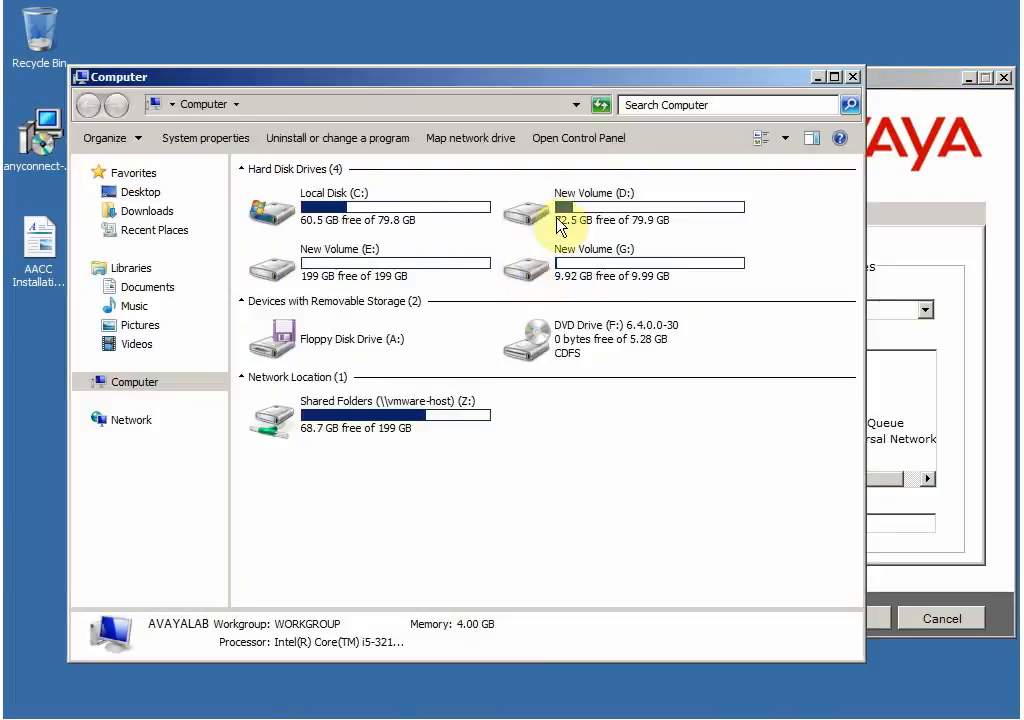
pyautogui.doubleClick(508, 210)
pyautogui.click(304, 219)
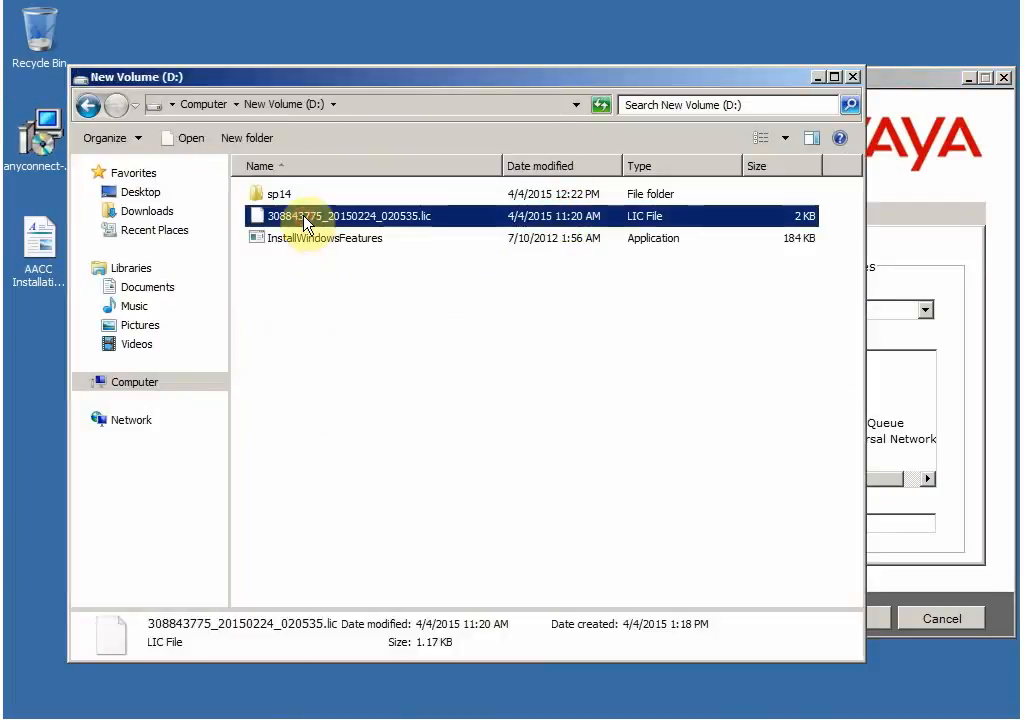
pyautogui.click(322, 216)
pyautogui.moveTo(322, 216); pyautogui.dragTo(260, 217)
pyautogui.hotkey('ctrl', 'c')
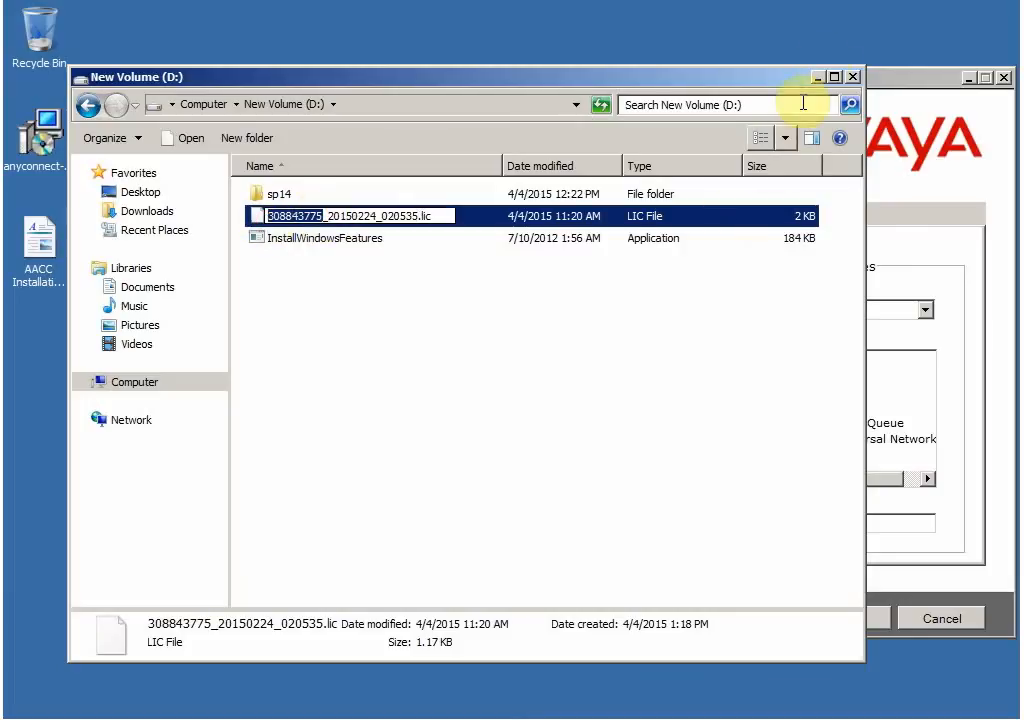
pyautogui.click(820, 76)
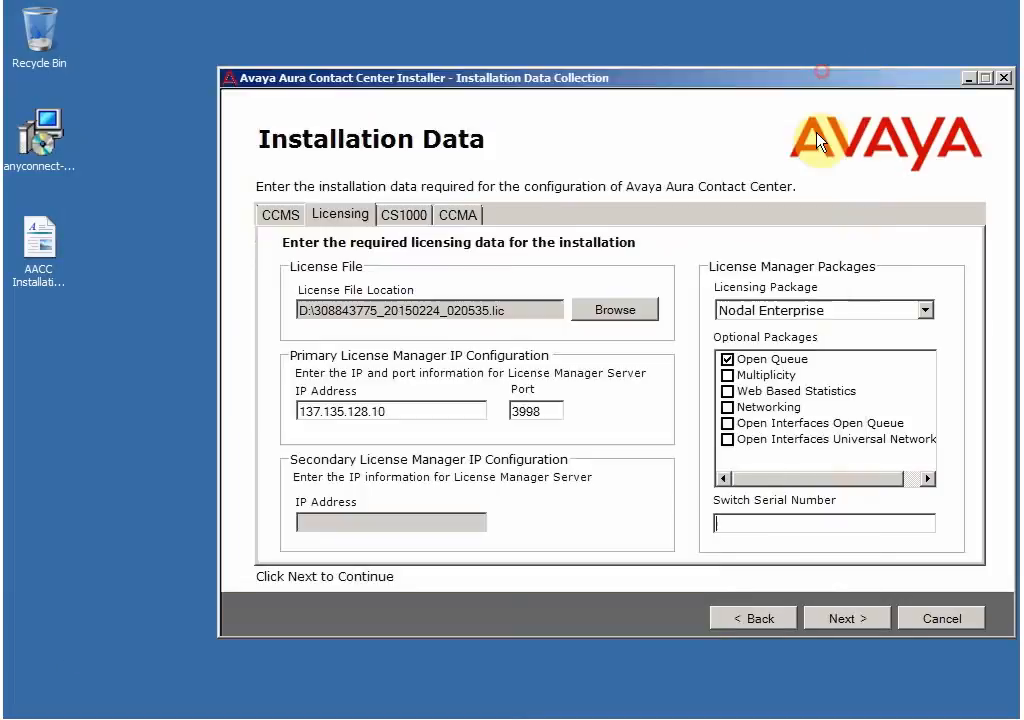
# Step: Paste the copied serial number as the switch serial number in the licensing data
pyautogui.rightClick(782, 521)
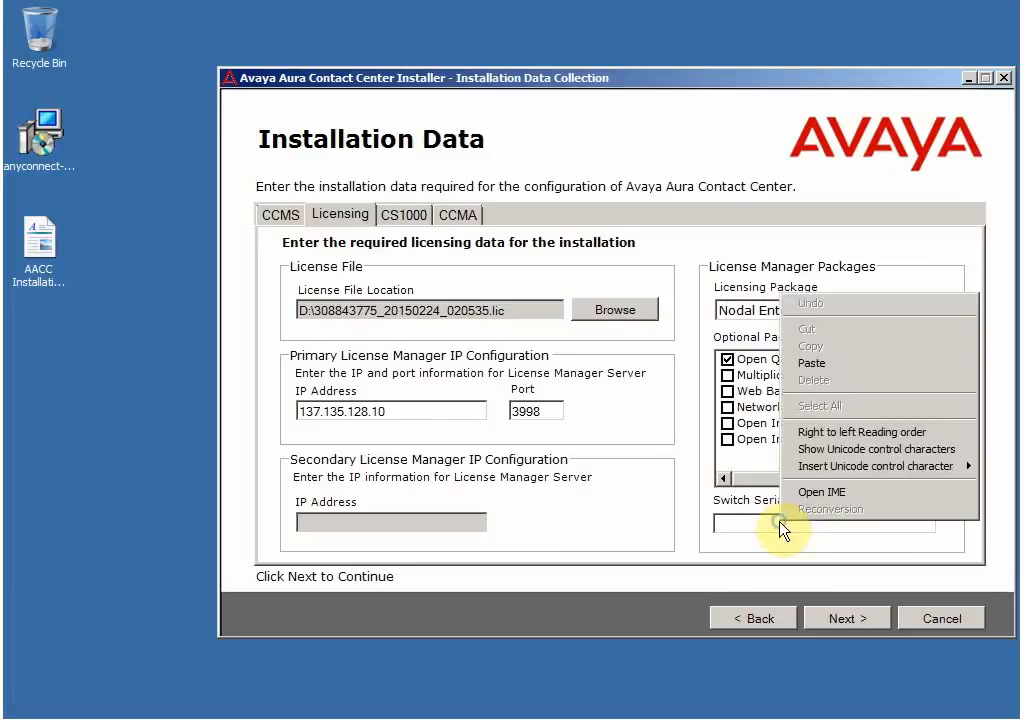
pyautogui.click(818, 363)
pyautogui.moveTo(782, 524); pyautogui.dragTo(708, 531)
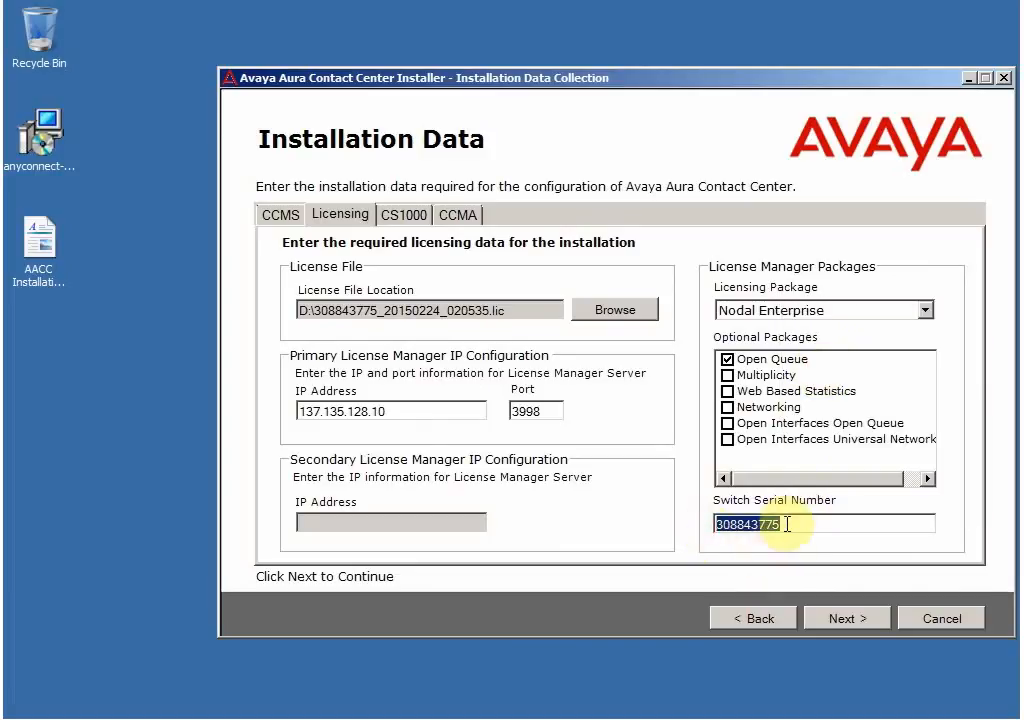
pyautogui.moveTo(786, 525); pyautogui.dragTo(707, 527)
pyautogui.click(729, 424)
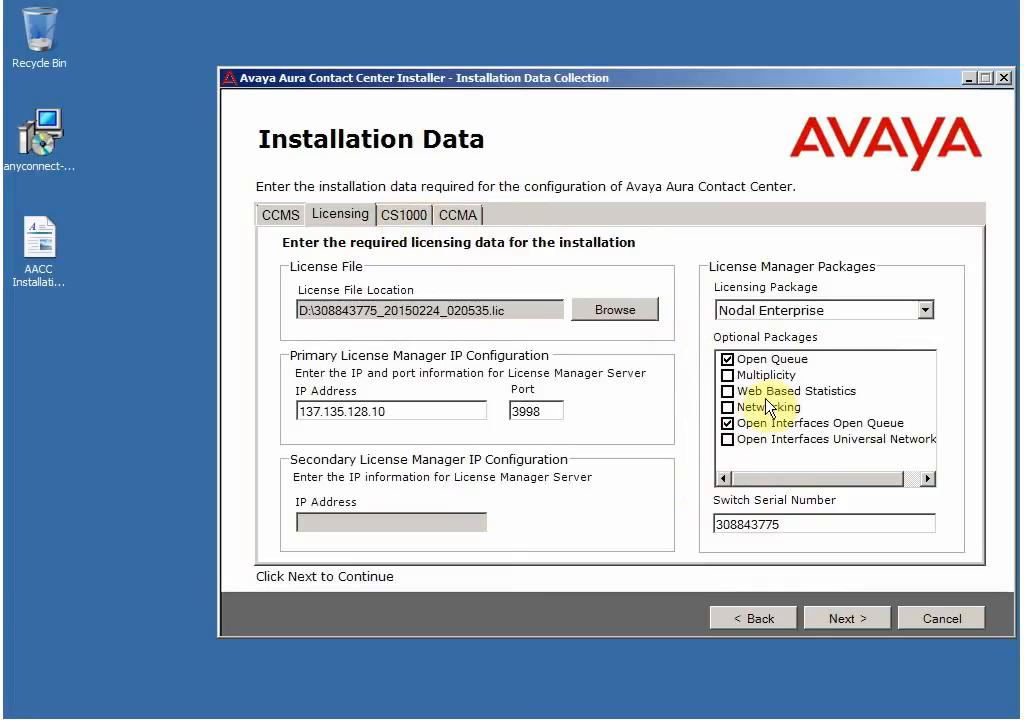
pyautogui.moveTo(846, 474); pyautogui.dragTo(794, 482)
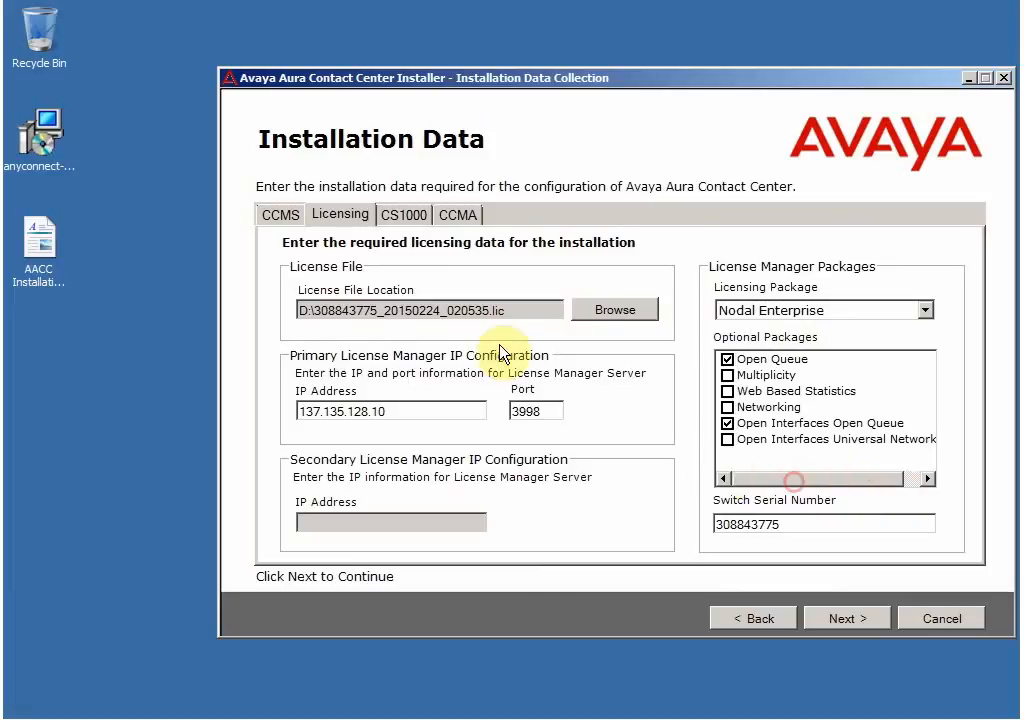
pyautogui.click(727, 424)
# Step: Open the CS1000 data and set the switch name to CS1K
pyautogui.click(400, 220)
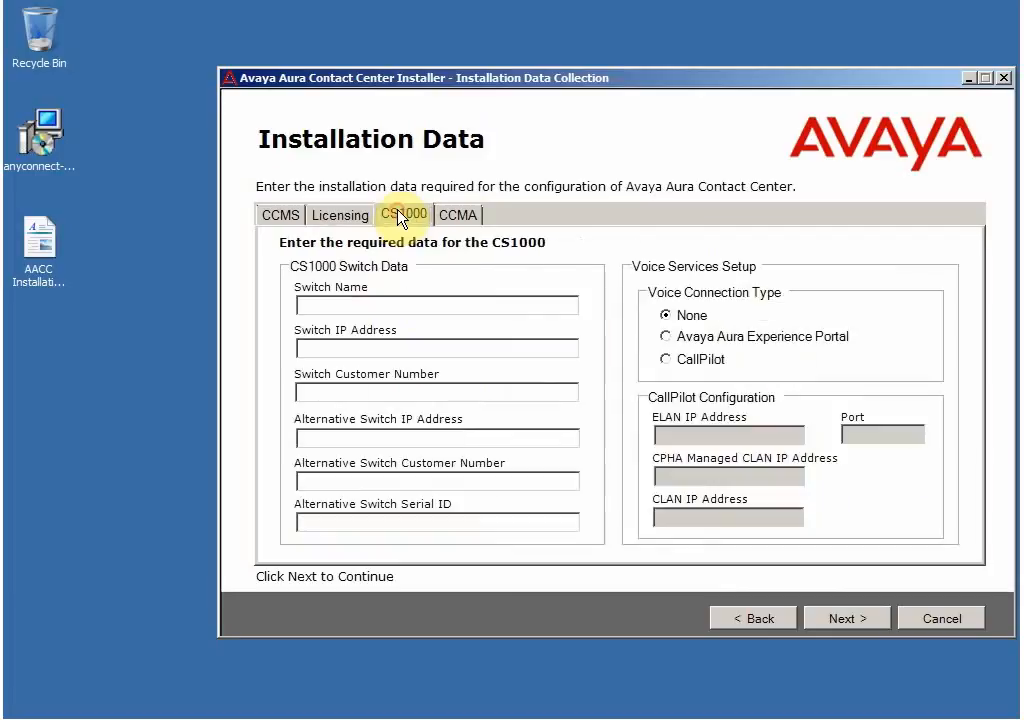
pyautogui.click(381, 304)
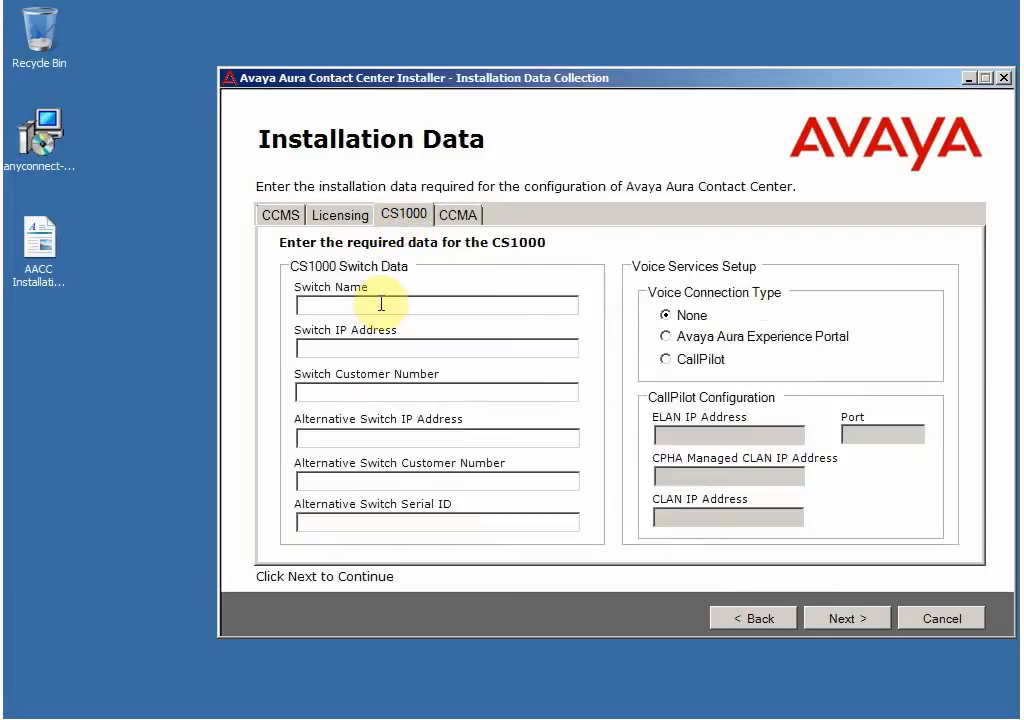
pyautogui.write('cs')
pyautogui.press('BackSpace')
pyautogui.press('BackSpace')
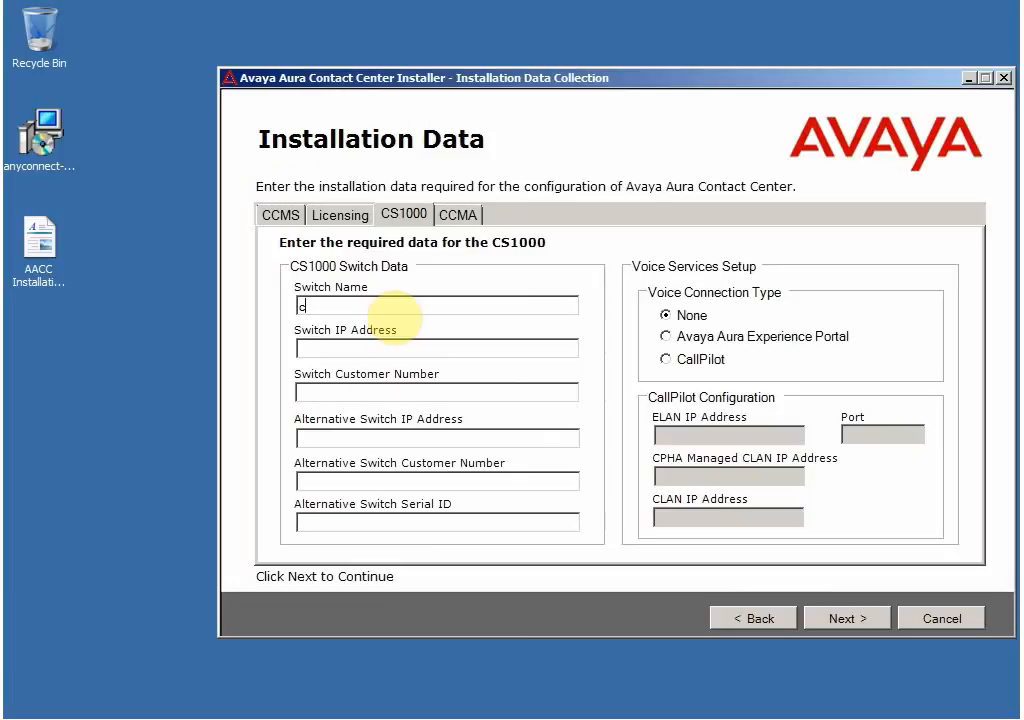
pyautogui.write('CSQK')
pyautogui.press('BackSpace')
pyautogui.press('BackSpace')
pyautogui.write('1K')
# Step: Set the CS1000 switch IP address to 137.135.128.100 and the switch customer number to 0
pyautogui.click(402, 342)
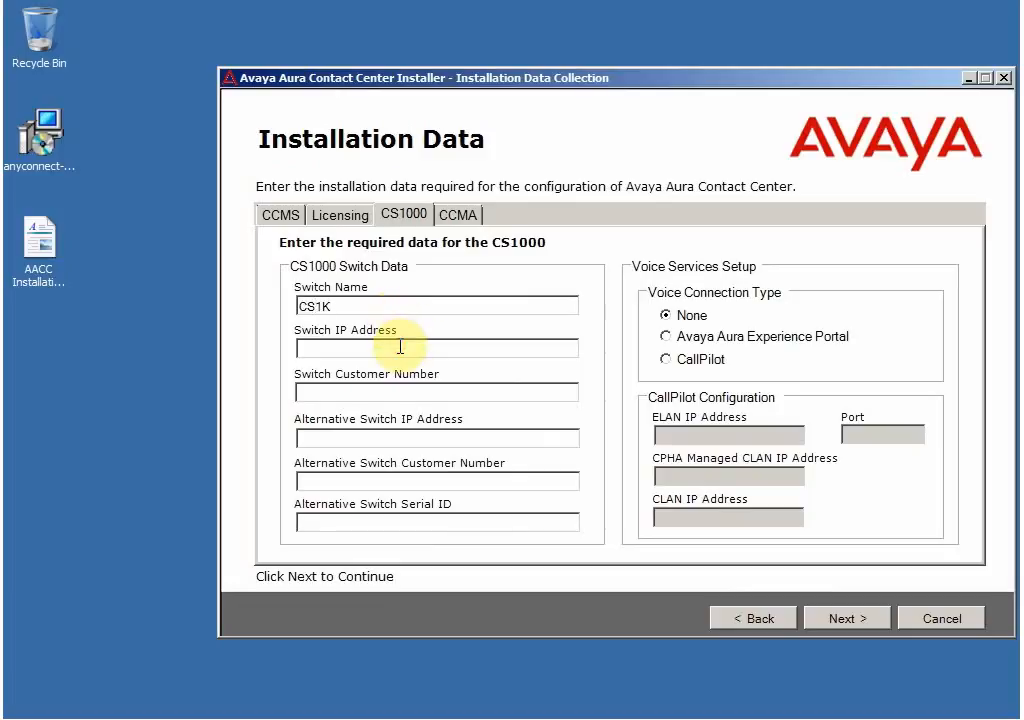
pyautogui.write('137.1')
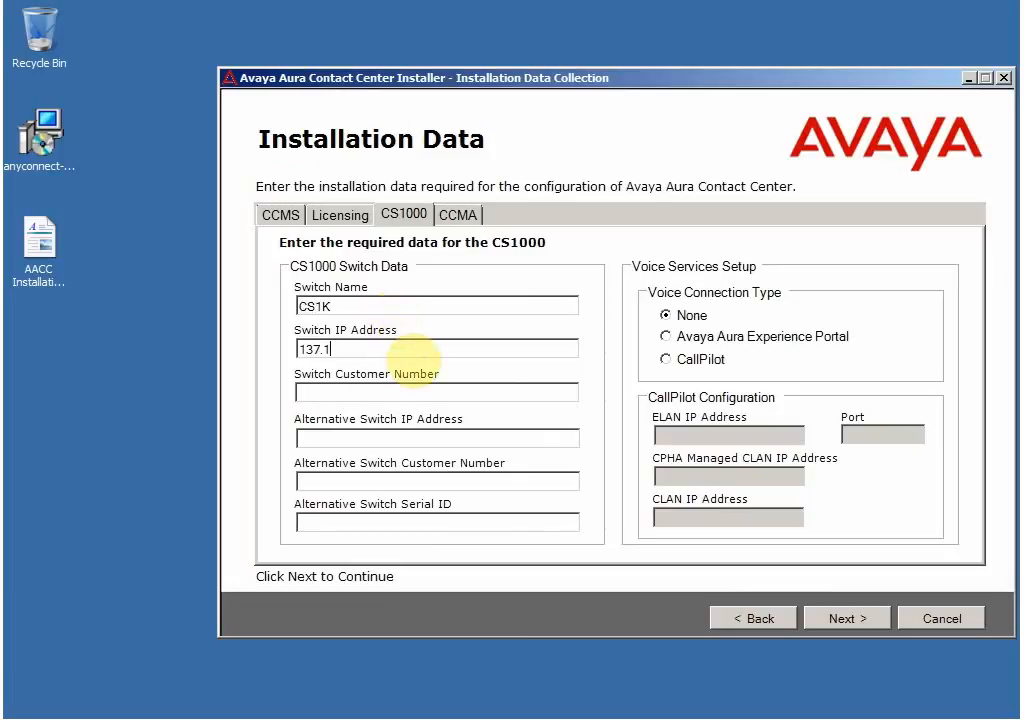
pyautogui.write('35.128.100')
pyautogui.click(398, 390)
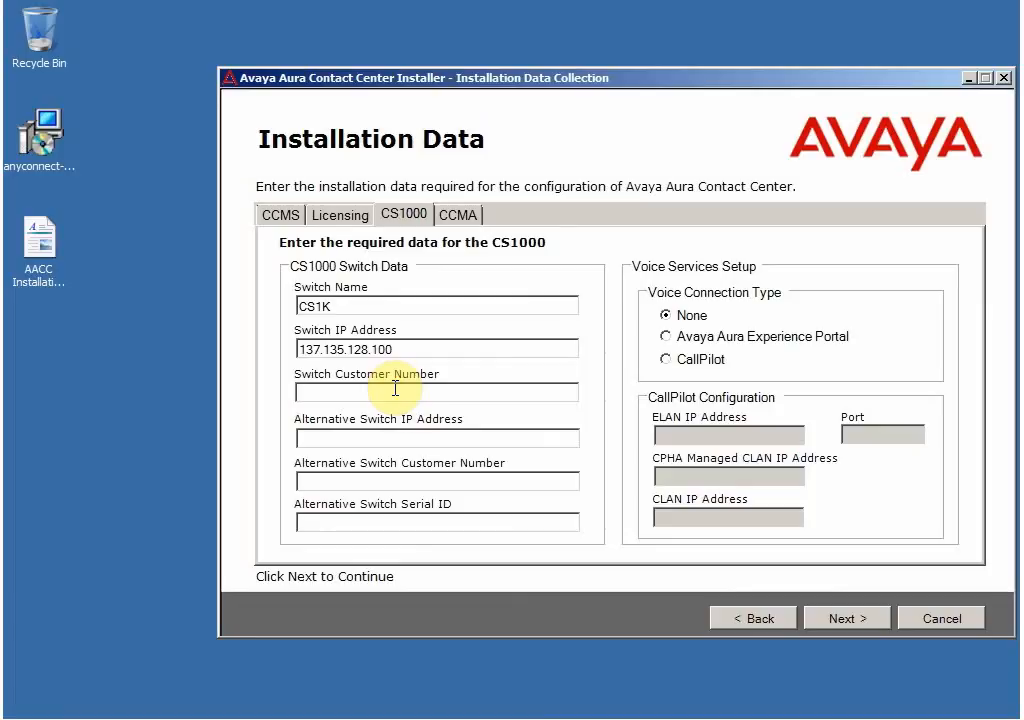
pyautogui.write('0')
pyautogui.click(380, 437)
pyautogui.click(413, 481)
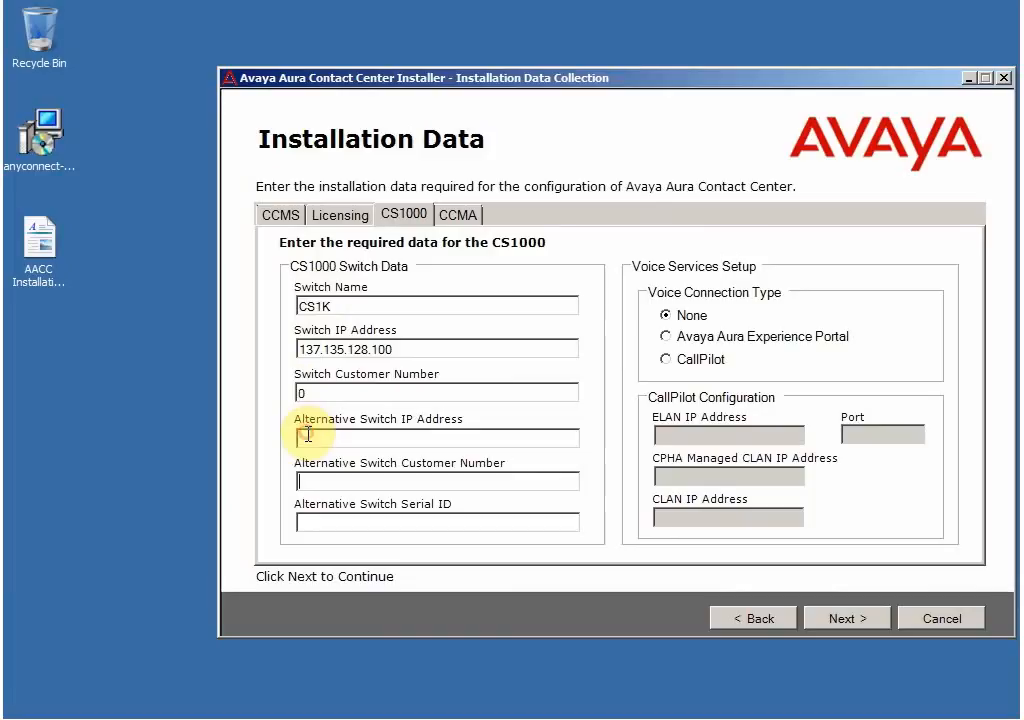
pyautogui.click(310, 518)
pyautogui.click(304, 391)
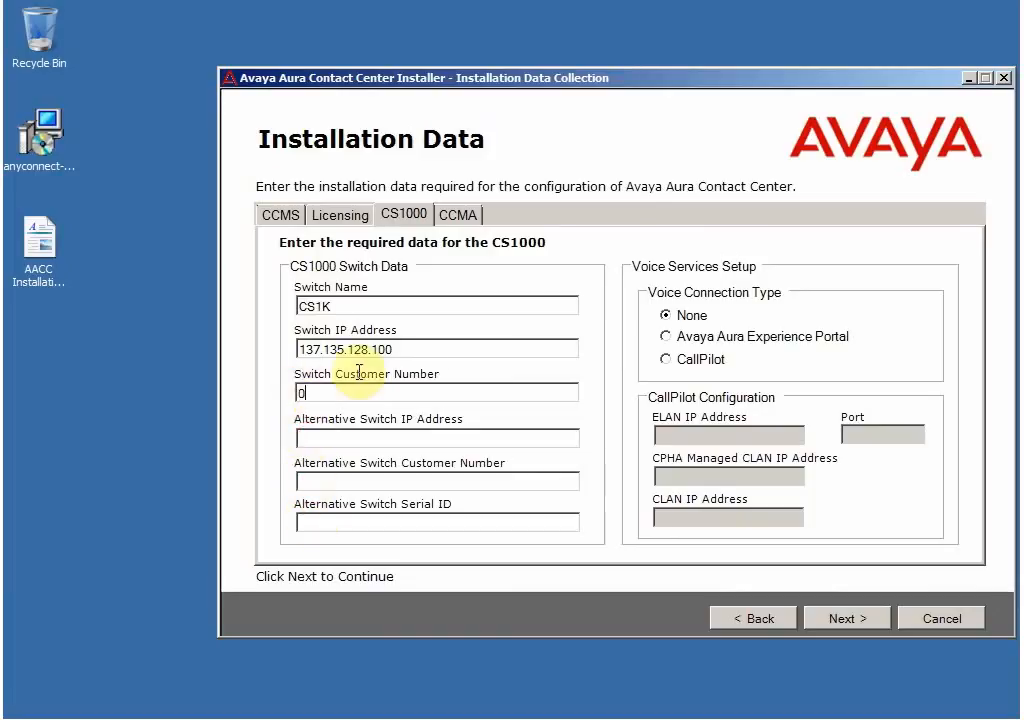
pyautogui.click(417, 350)
pyautogui.click(382, 303)
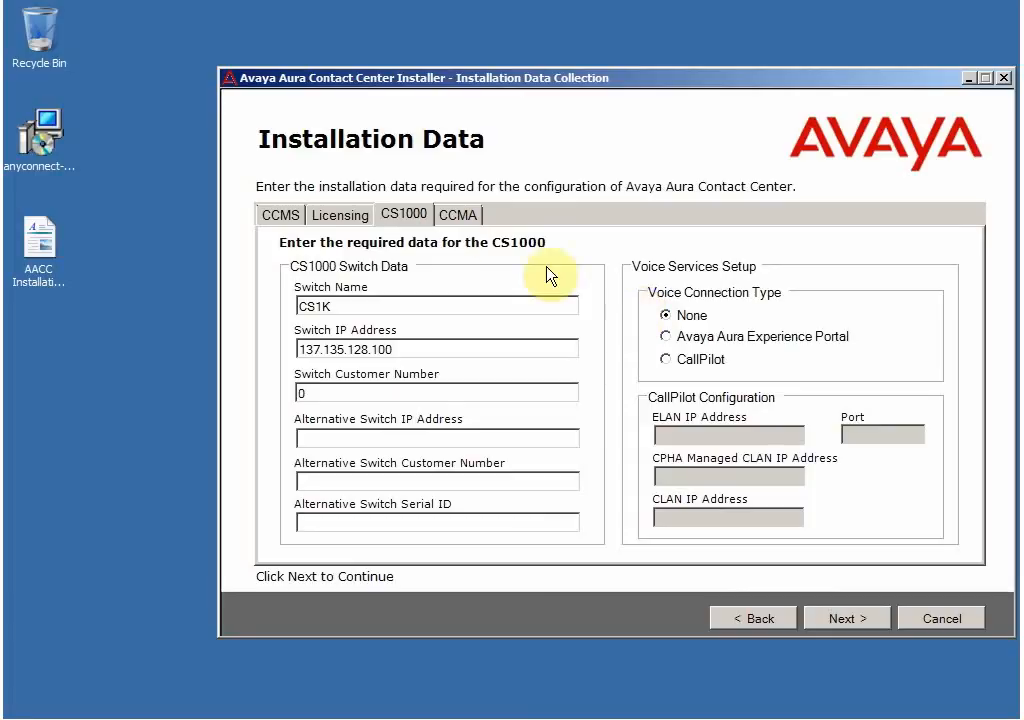
# Step: Open the CCMA data, then enter and confirm the password for the Contact Center administration Windows account
pyautogui.click(475, 222)
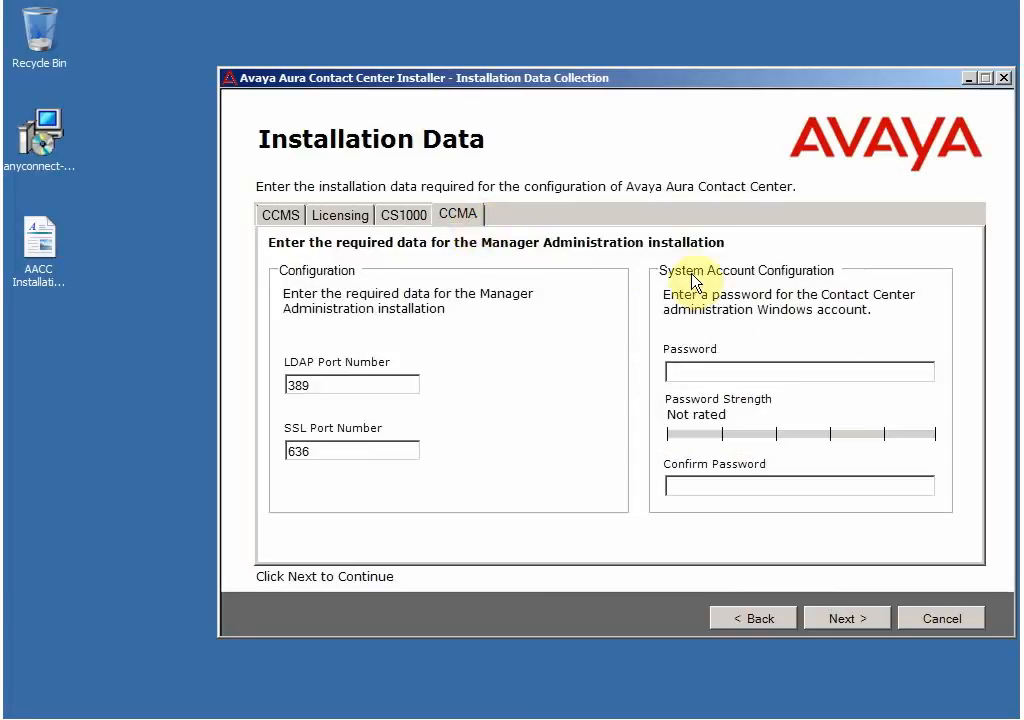
pyautogui.click(731, 373)
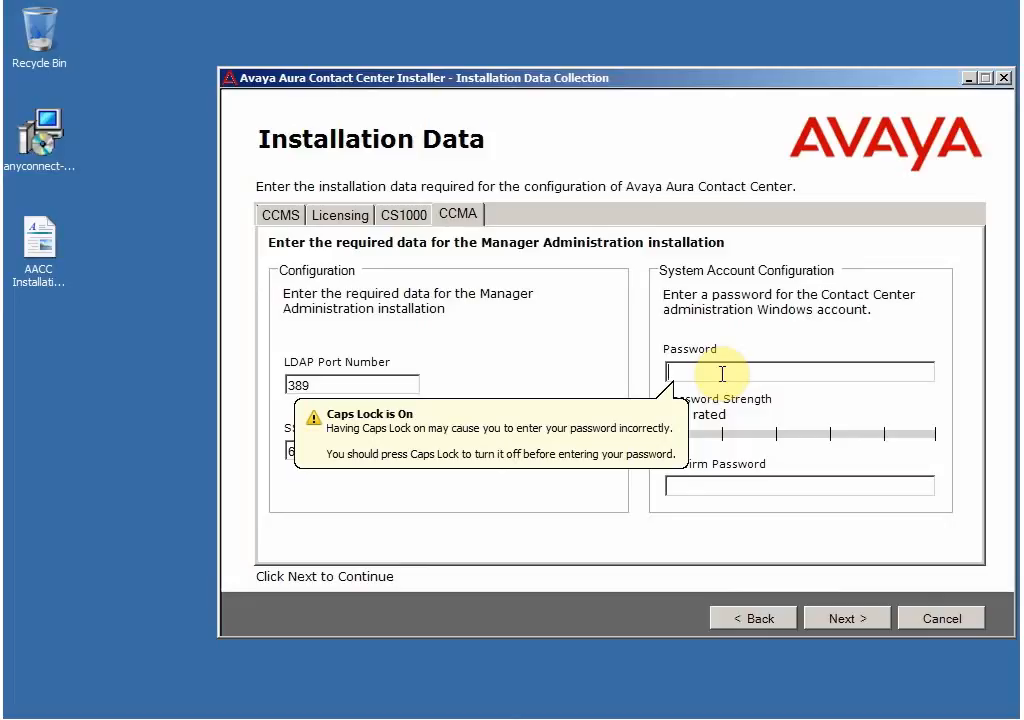
pyautogui.press('capslock')
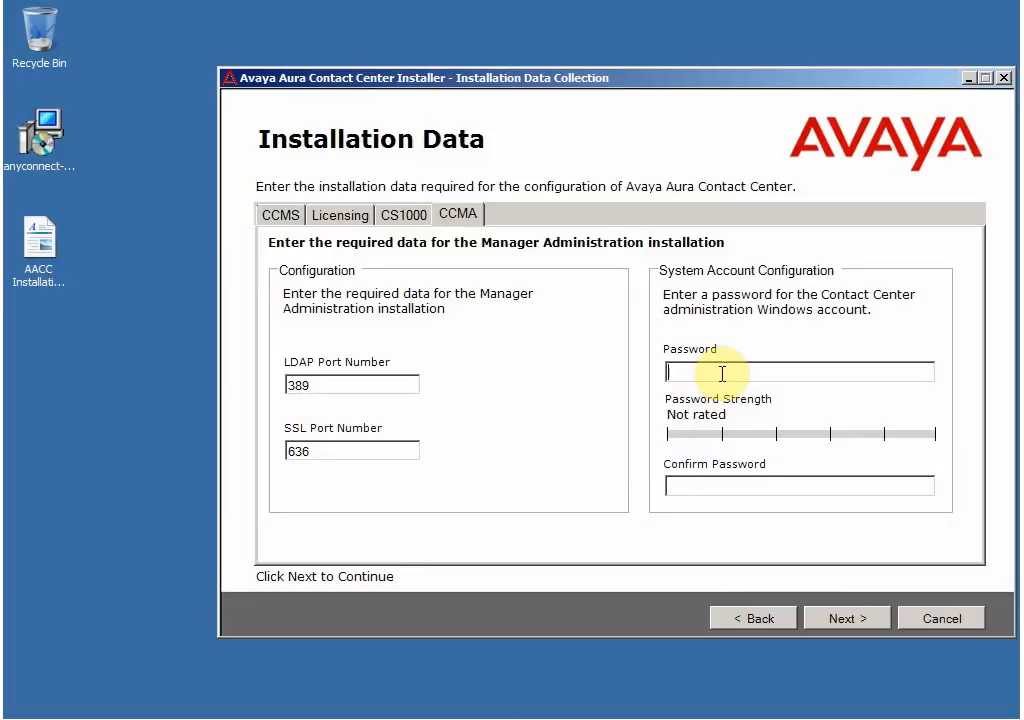
pyautogui.write('******')
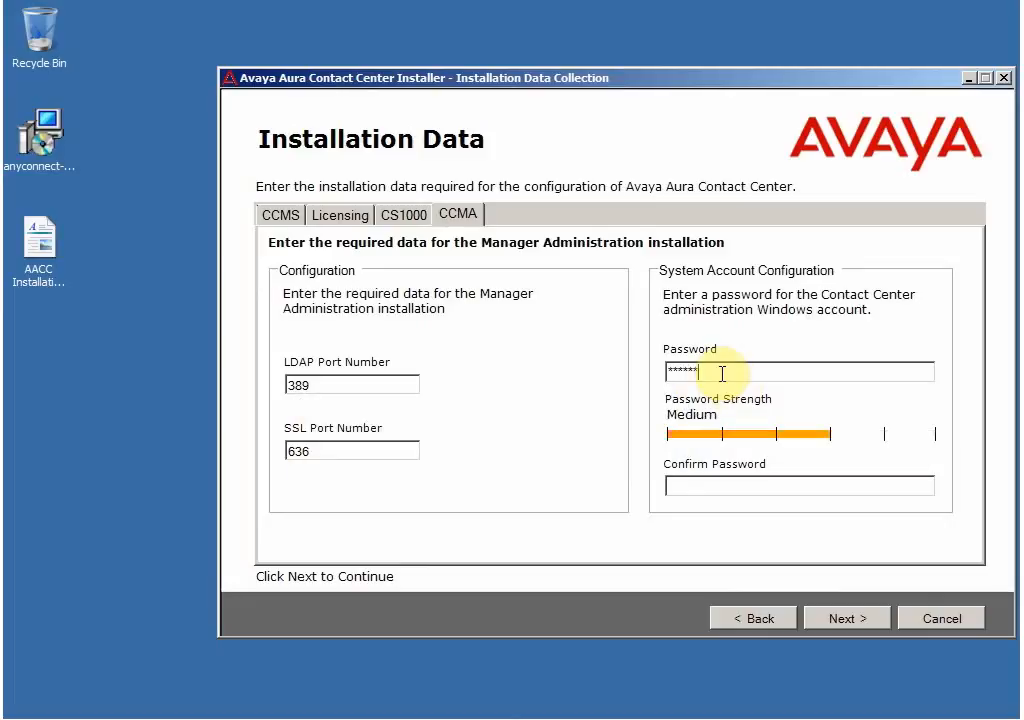
pyautogui.write('**')
pyautogui.click(727, 484)
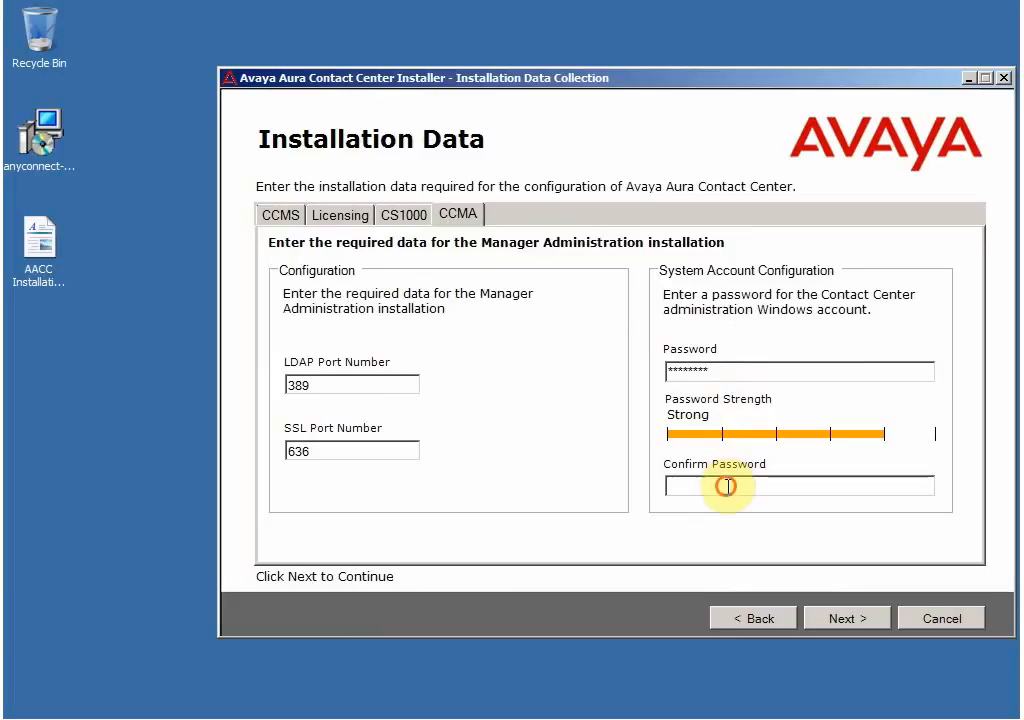
pyautogui.write('***')
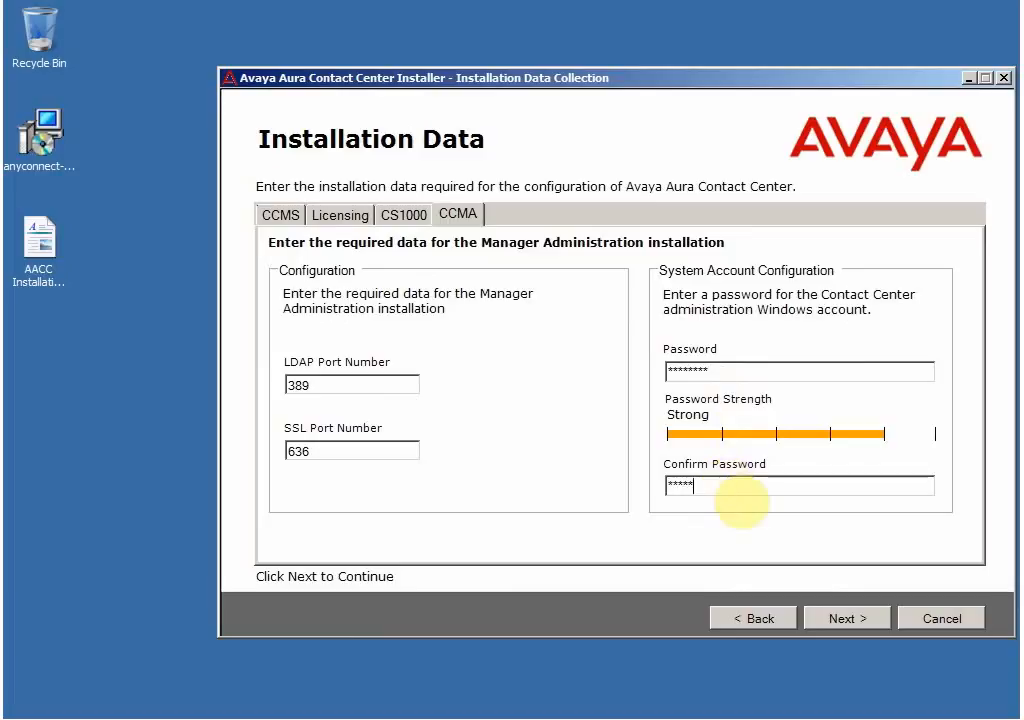
pyautogui.write('*****')
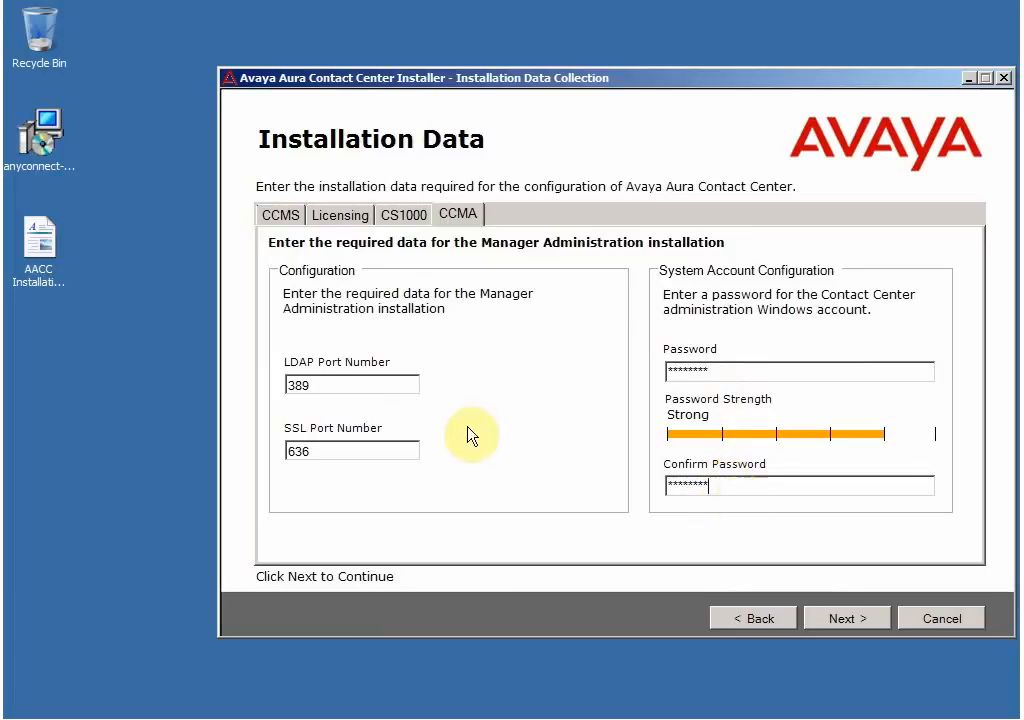
pyautogui.click(343, 383)
pyautogui.click(339, 444)
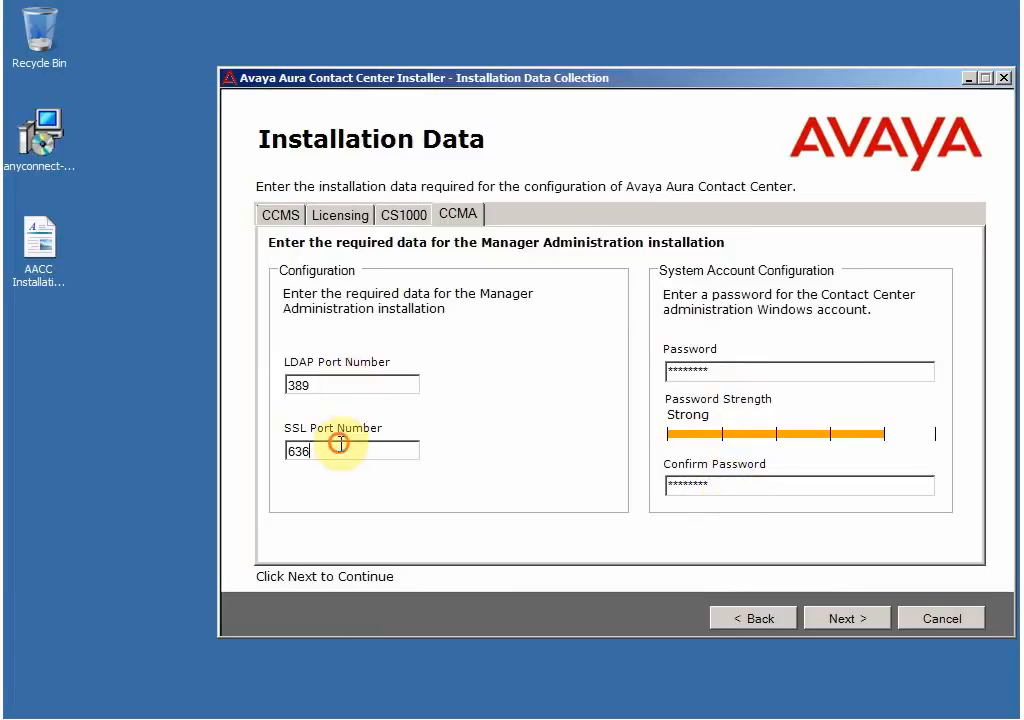
pyautogui.click(329, 385)
pyautogui.click(320, 382)
pyautogui.click(325, 451)
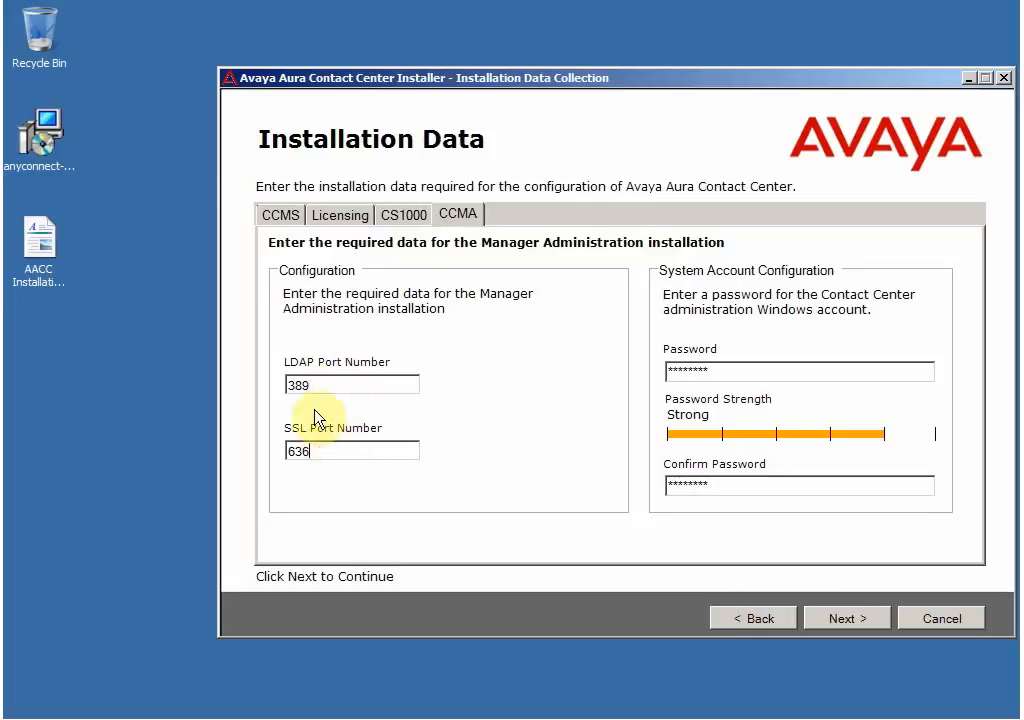
pyautogui.click(313, 384)
pyautogui.click(325, 452)
# Step: Review the CS1000, licensing and CCMS data and submit the installation data to continue
pyautogui.click(388, 229)
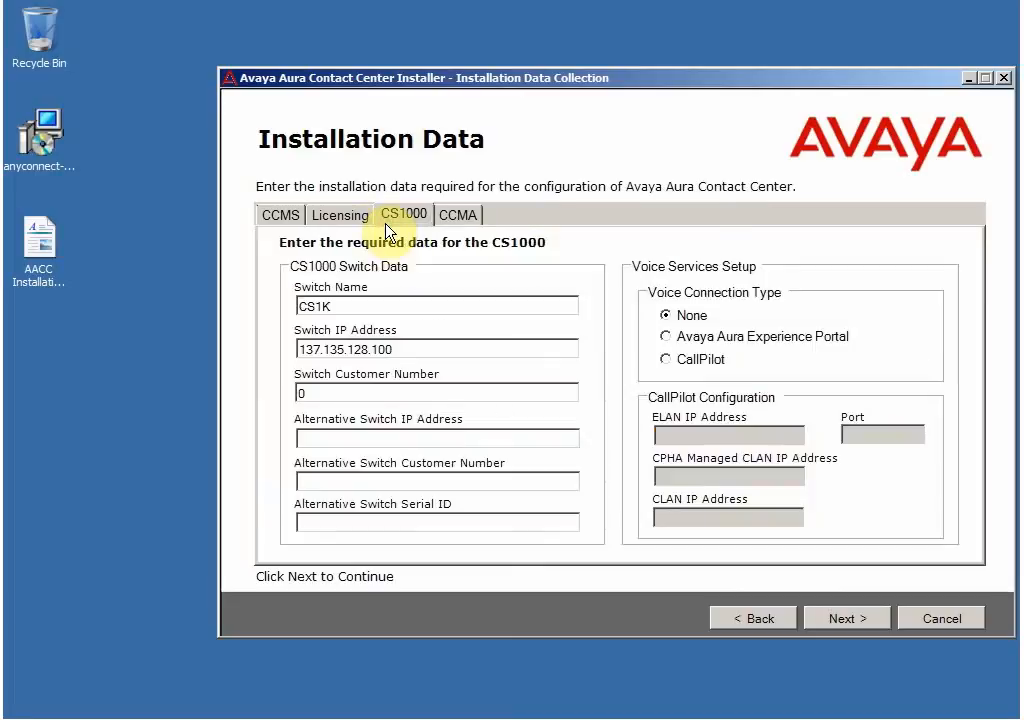
pyautogui.click(357, 222)
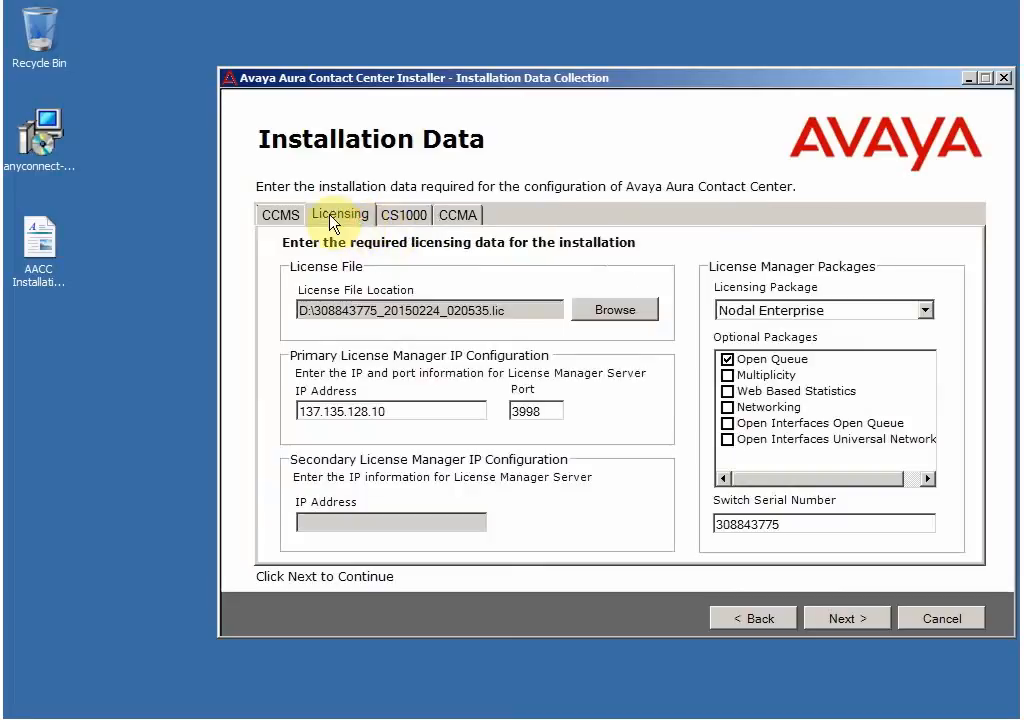
pyautogui.click(285, 214)
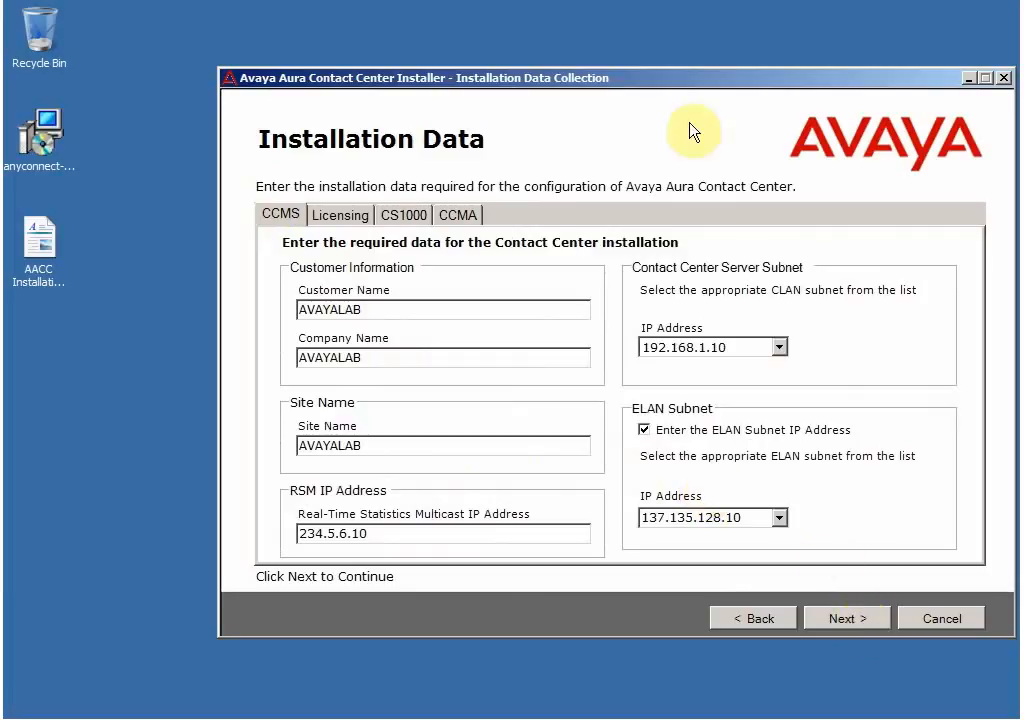
pyautogui.moveTo(662, 75); pyautogui.dragTo(481, 57)
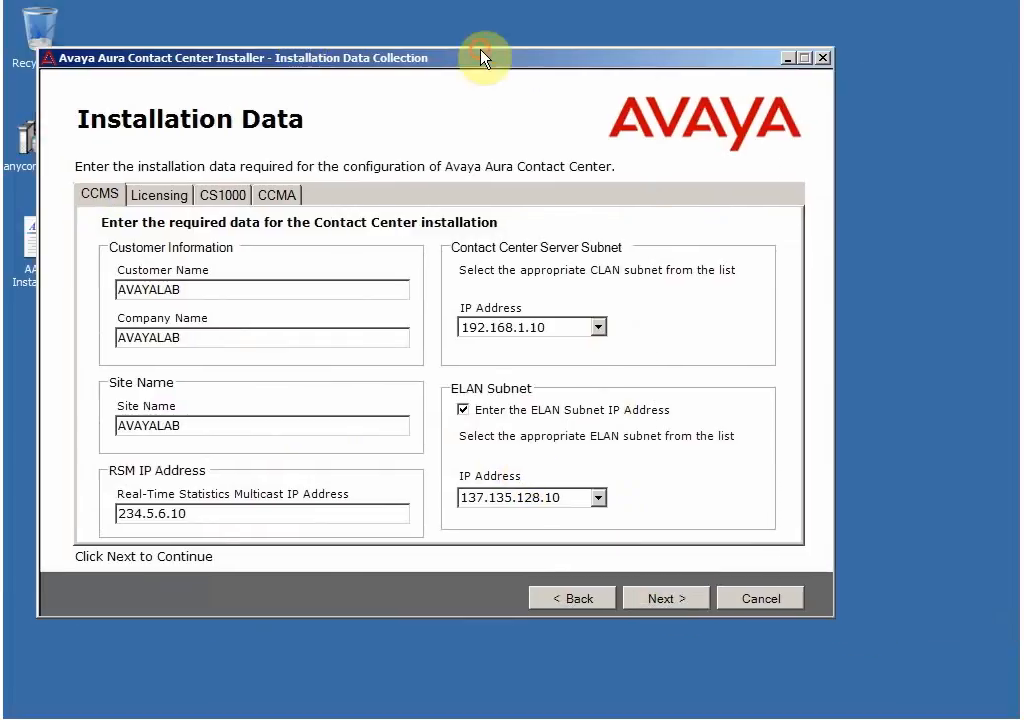
pyautogui.click(663, 598)
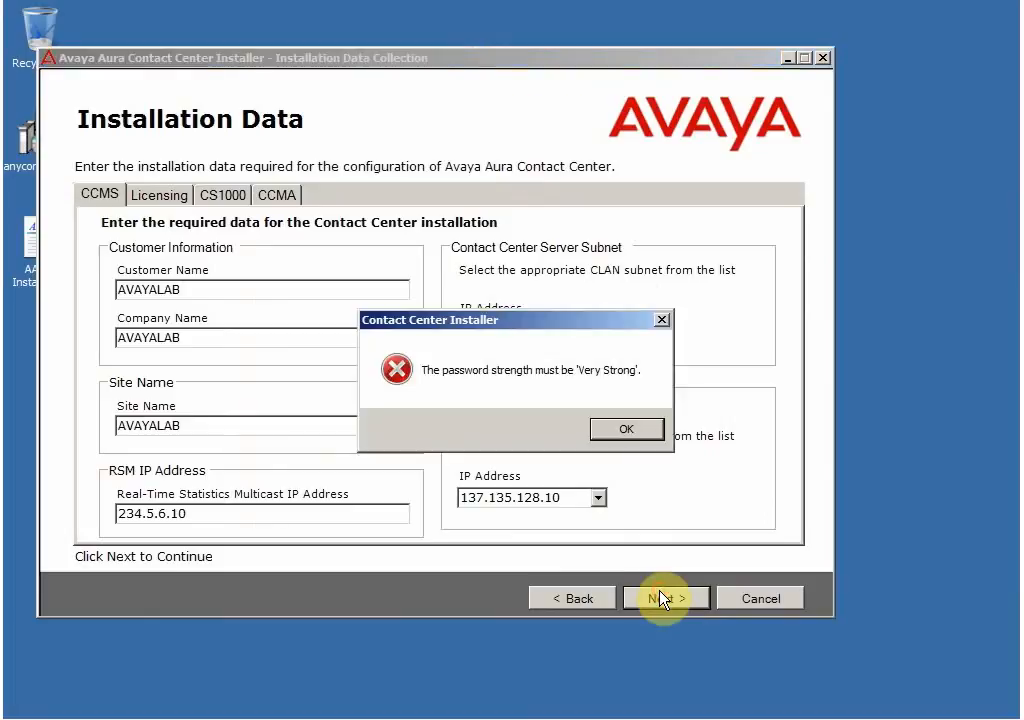
# Step: Dismiss the password strength error and enter a very strong password for the CCMA administration Windows account
pyautogui.click(628, 432)
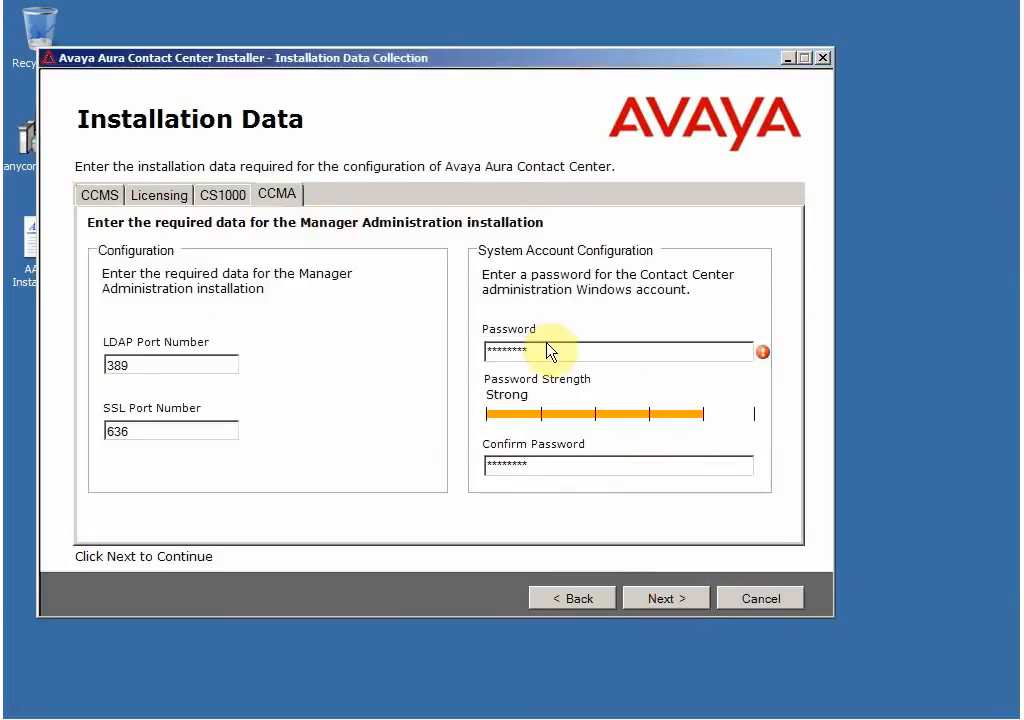
pyautogui.doubleClick(547, 352)
pyautogui.press('capslock')
pyautogui.write('****')
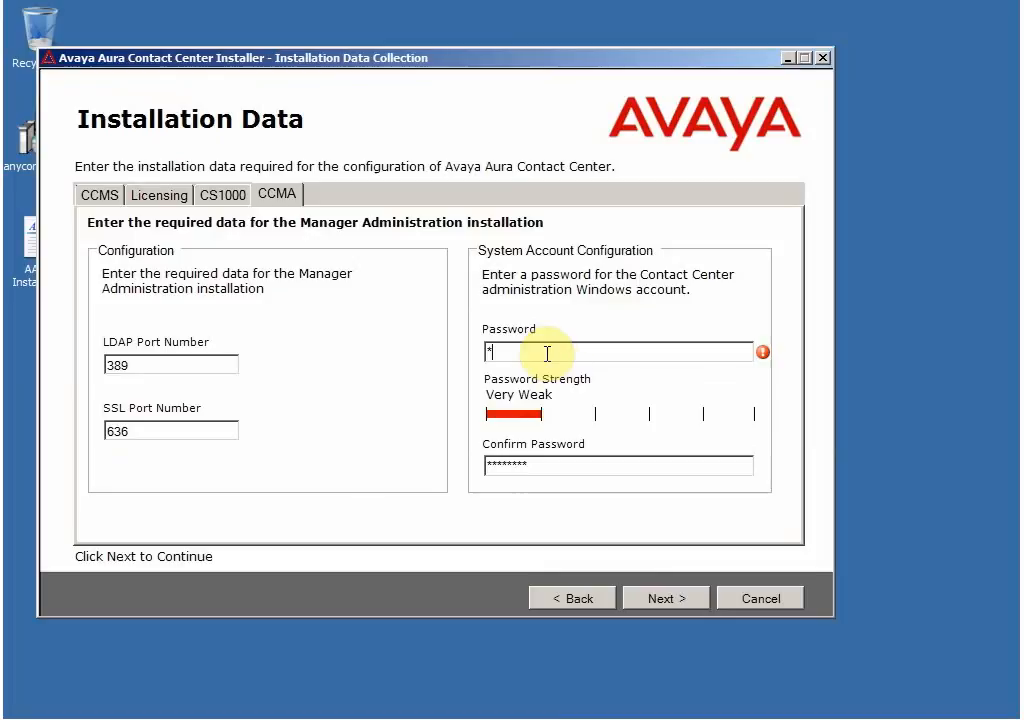
pyautogui.write('****')
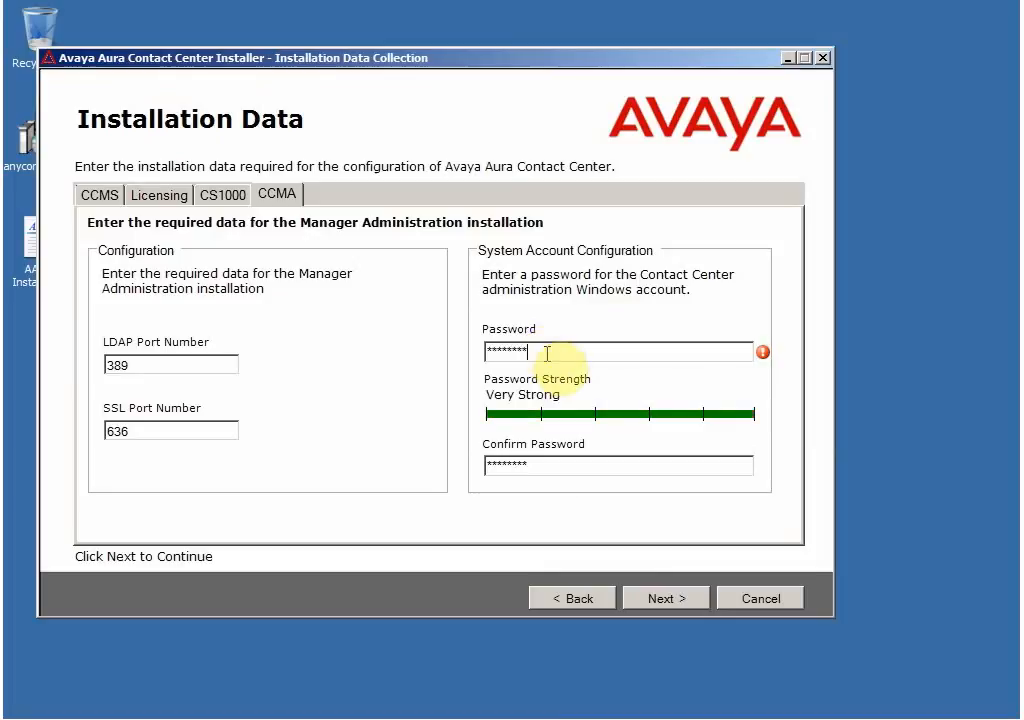
# Step: Clear the confirmation field, re-enter the new CCMA account password there and submit the installation data
pyautogui.press('BackSpace')
pyautogui.press('BackSpace')
pyautogui.press('BackSpace')
pyautogui.press('BackSpace')
pyautogui.press('BackSpace')
pyautogui.press('BackSpace')
pyautogui.press('BackSpace')
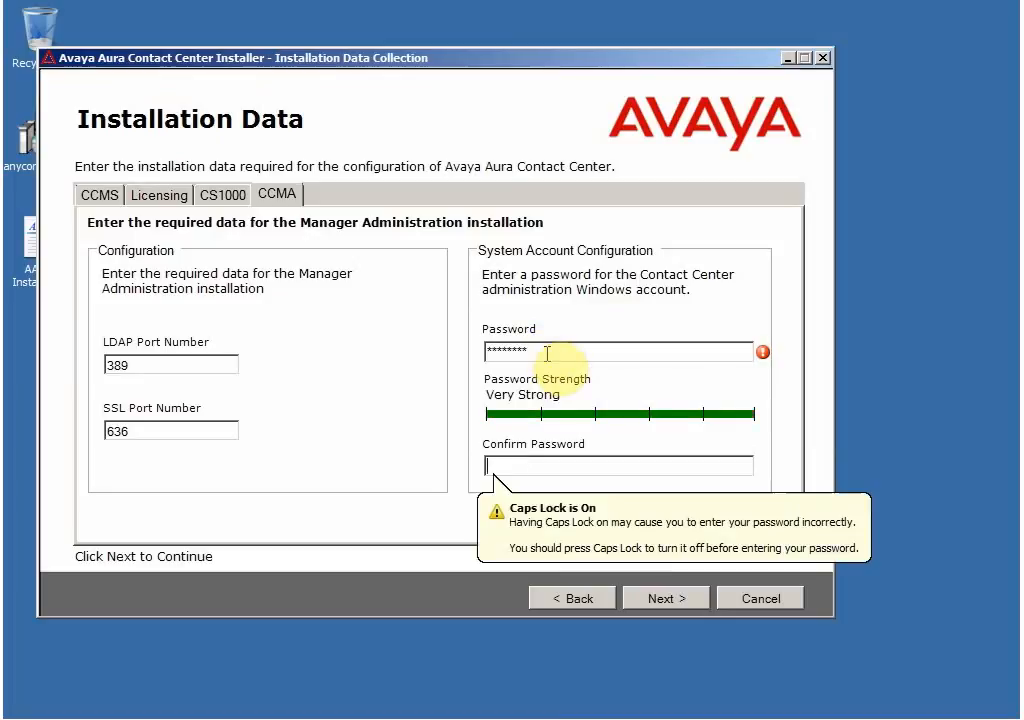
pyautogui.write('******')
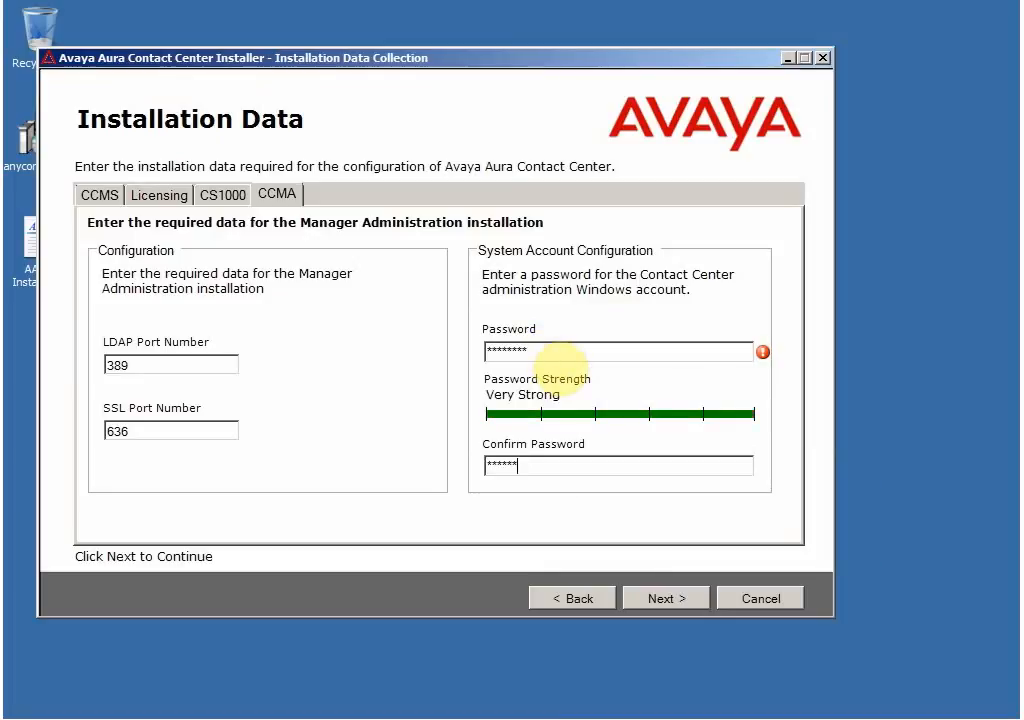
pyautogui.write('**')
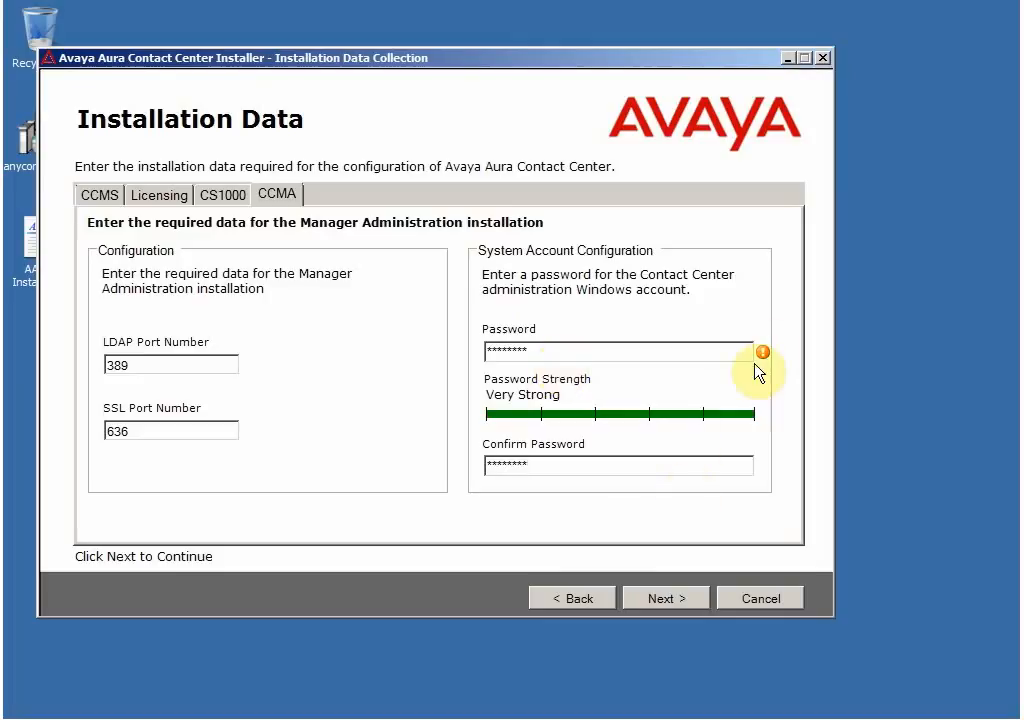
pyautogui.click(674, 599)
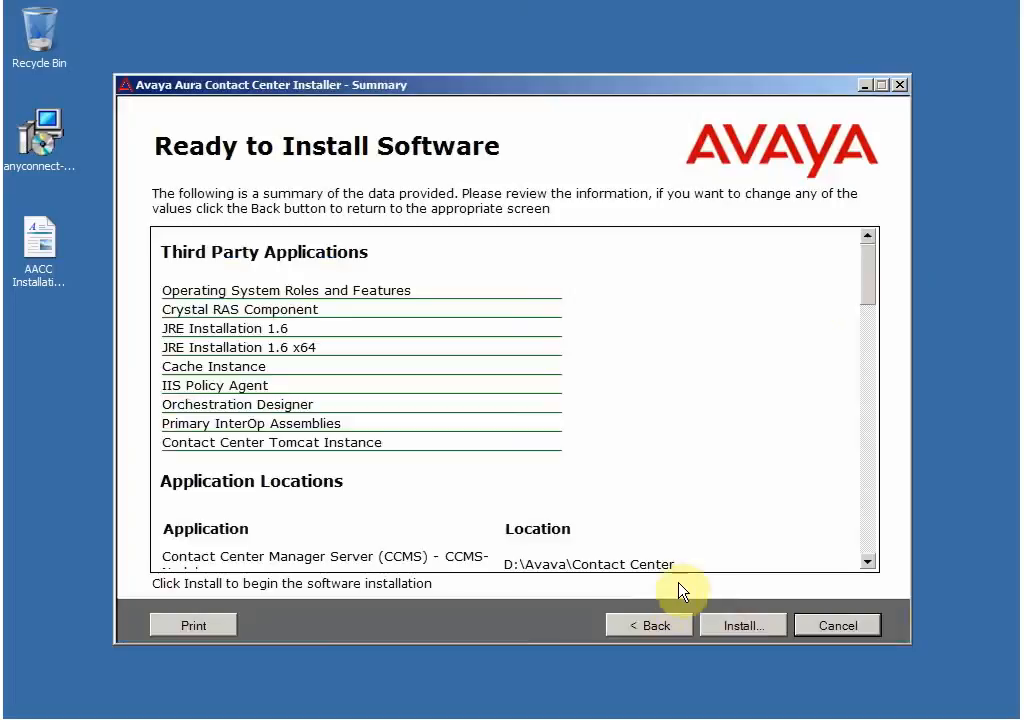
# Step: Review the installation summary through the port usage section, start the software installation and follow its progress log
pyautogui.moveTo(864, 265); pyautogui.dragTo(903, 546)
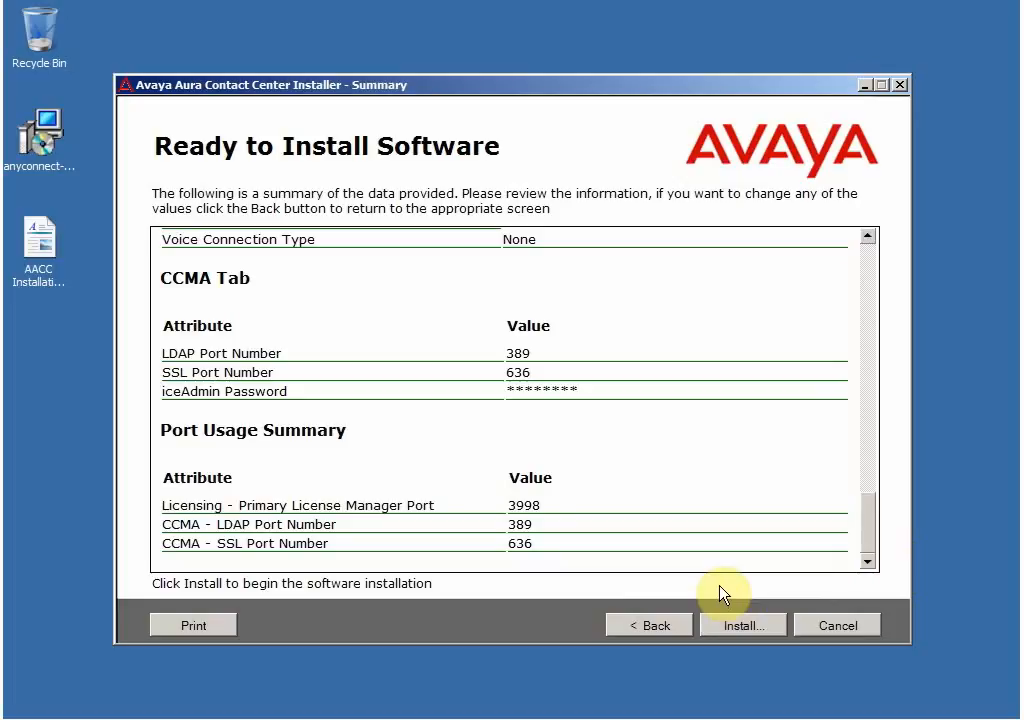
pyautogui.click(730, 628)
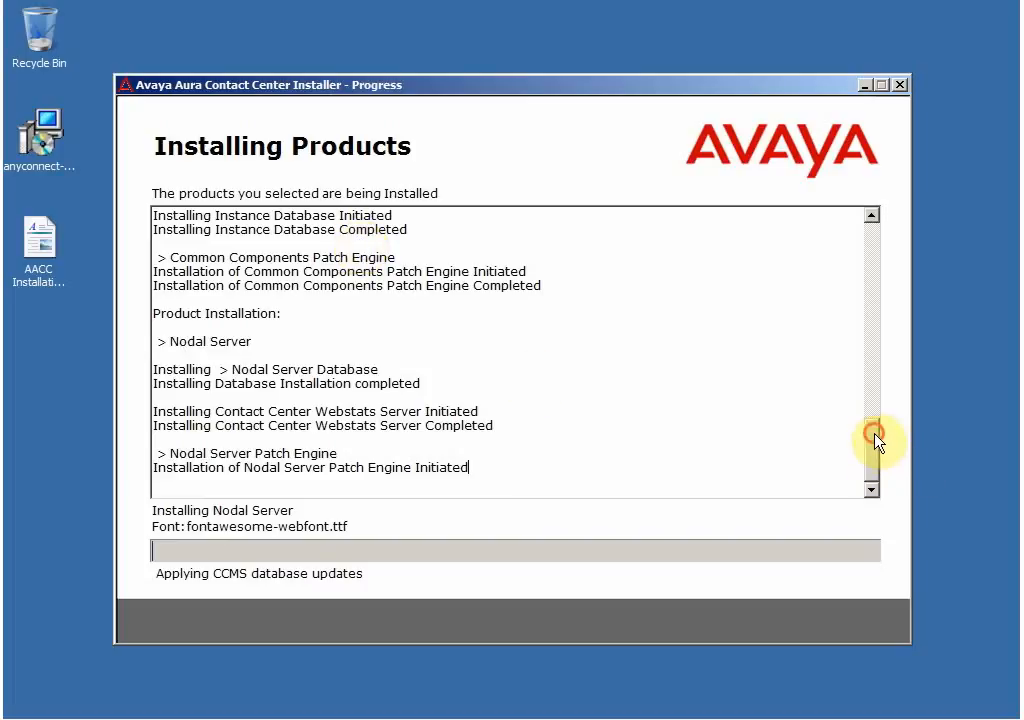
pyautogui.moveTo(875, 437)
pyautogui.mouseDown()
pyautogui.moveTo(838, 250)
pyautogui.moveTo(860, 446)
pyautogui.mouseUp()
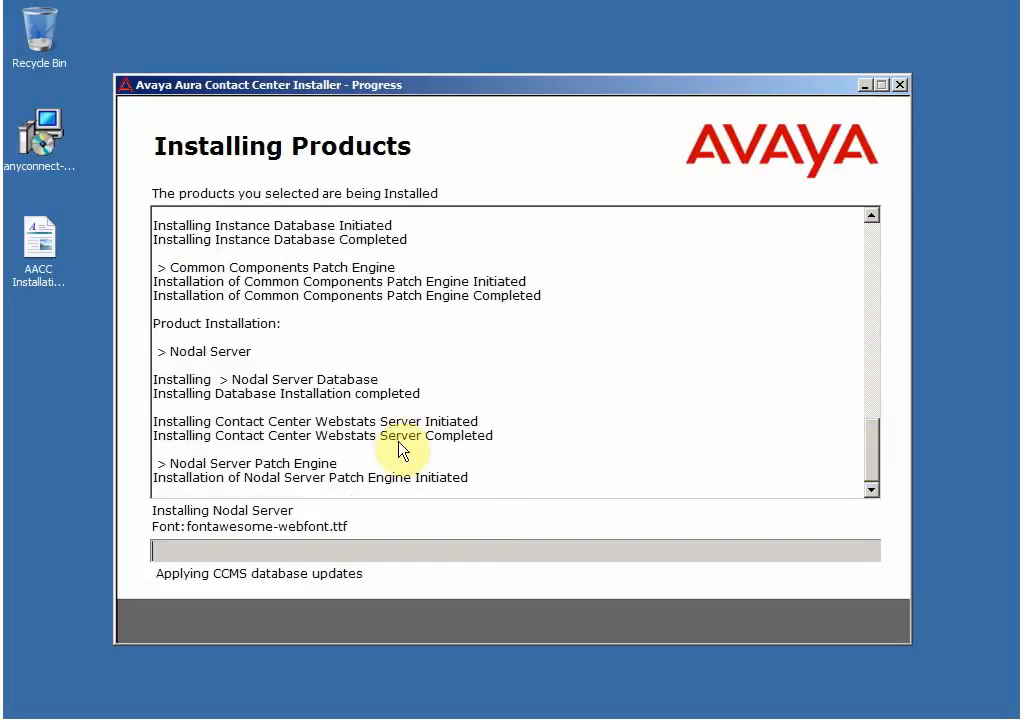
pyautogui.moveTo(477, 476); pyautogui.dragTo(167, 232)
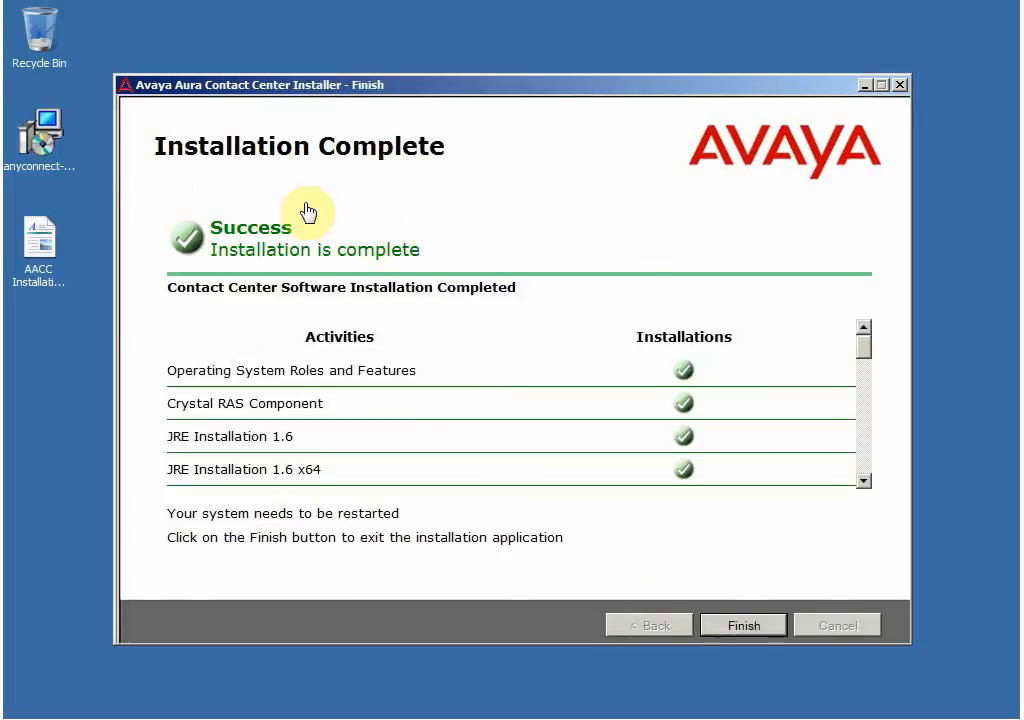
# Step: Examine the installation status of every component in the completed activities list, from the operating system roles to the last entry
pyautogui.click(860, 350)
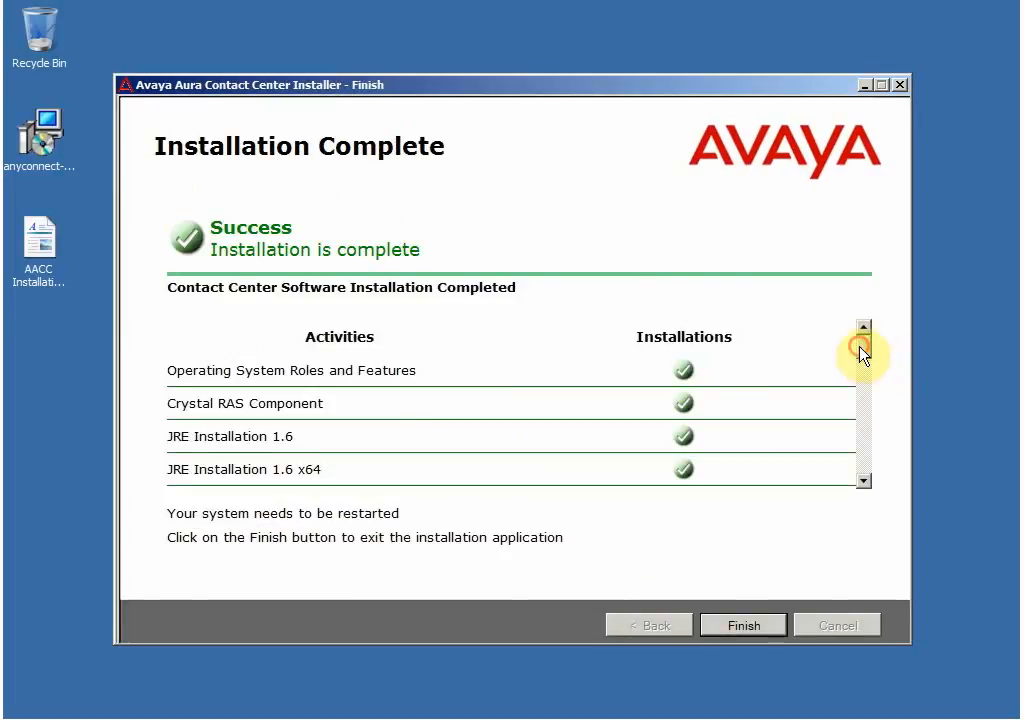
pyautogui.click(864, 481)
pyautogui.click(864, 481)
pyautogui.click(864, 481)
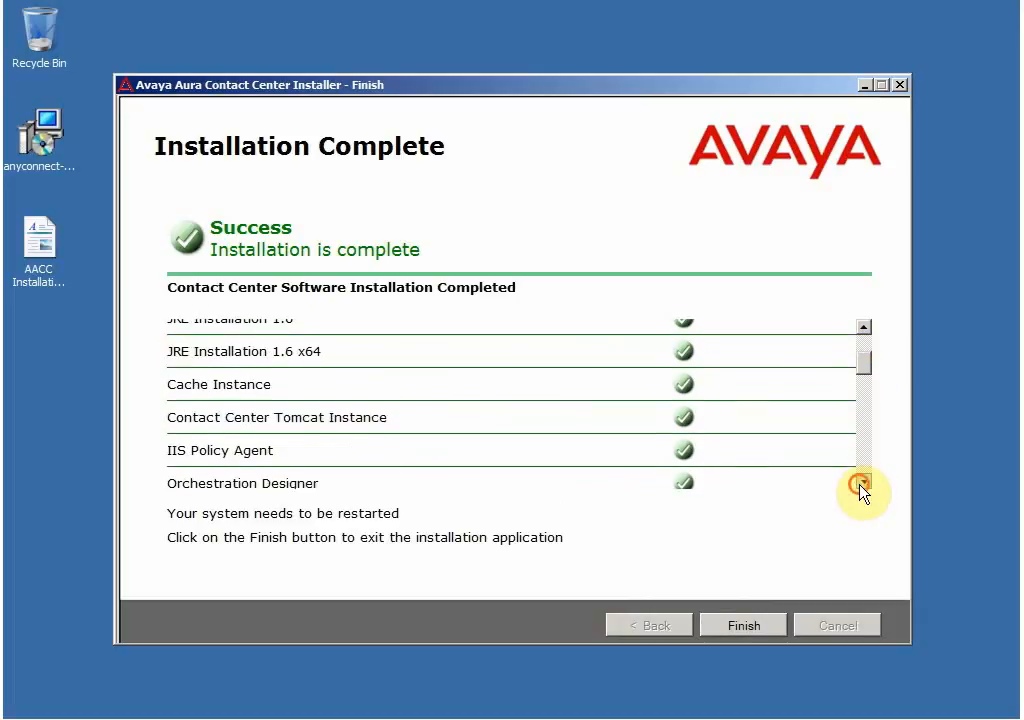
pyautogui.click(864, 481)
pyautogui.click(864, 481)
pyautogui.click(864, 481)
pyautogui.click(864, 481)
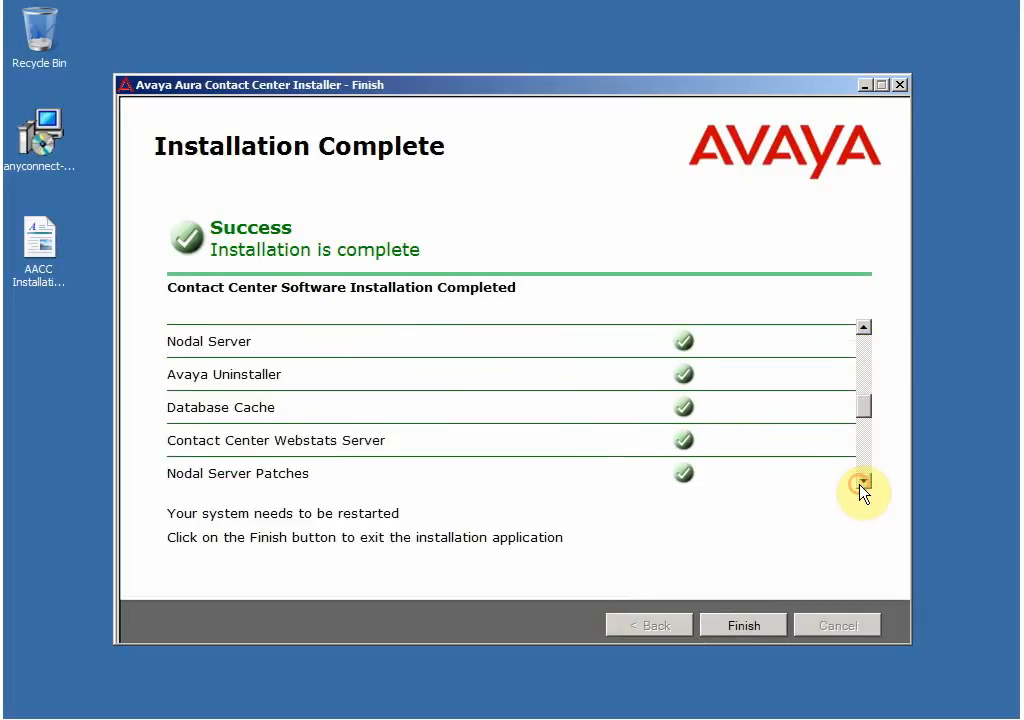
pyautogui.click(864, 481)
pyautogui.click(864, 481)
pyautogui.click(864, 481)
pyautogui.click(864, 481)
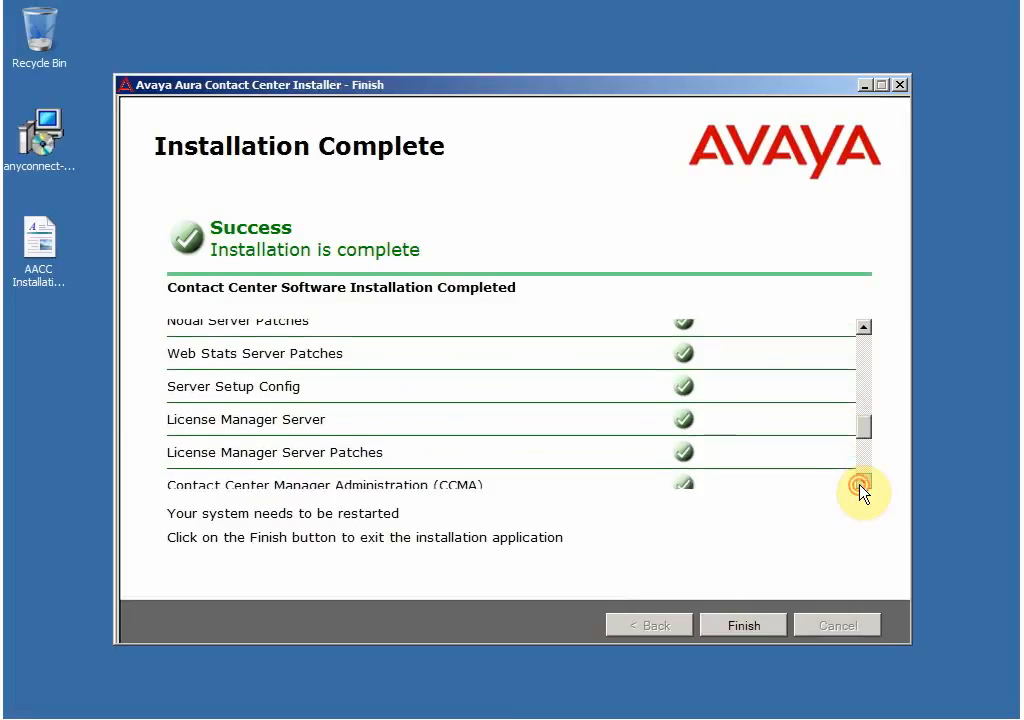
pyautogui.click(864, 481)
pyautogui.click(864, 481)
pyautogui.click(864, 481)
pyautogui.click(864, 481)
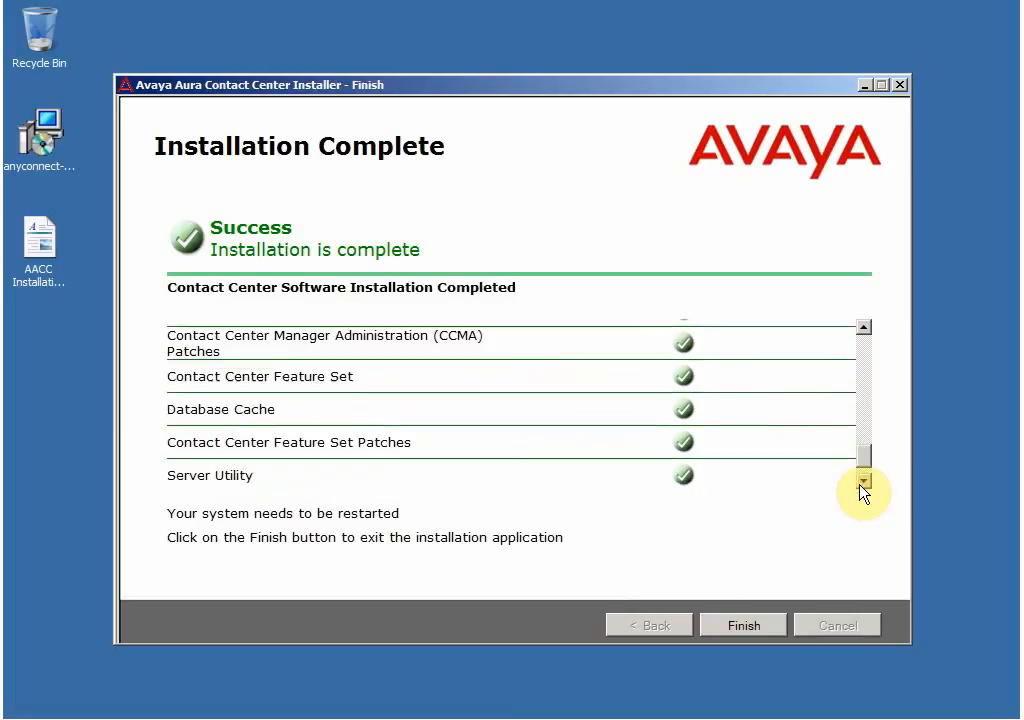
pyautogui.click(864, 481)
pyautogui.moveTo(864, 475); pyautogui.dragTo(824, 318)
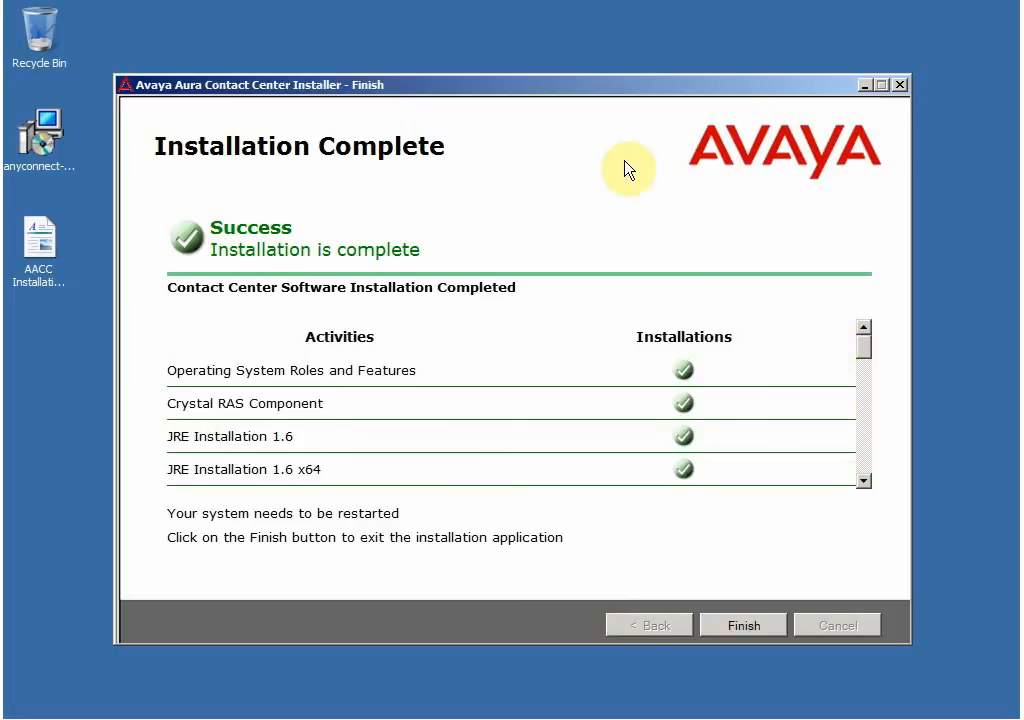
# Step: Finish the installer and agree to reboot the system immediately
pyautogui.moveTo(461, 79); pyautogui.dragTo(463, 77)
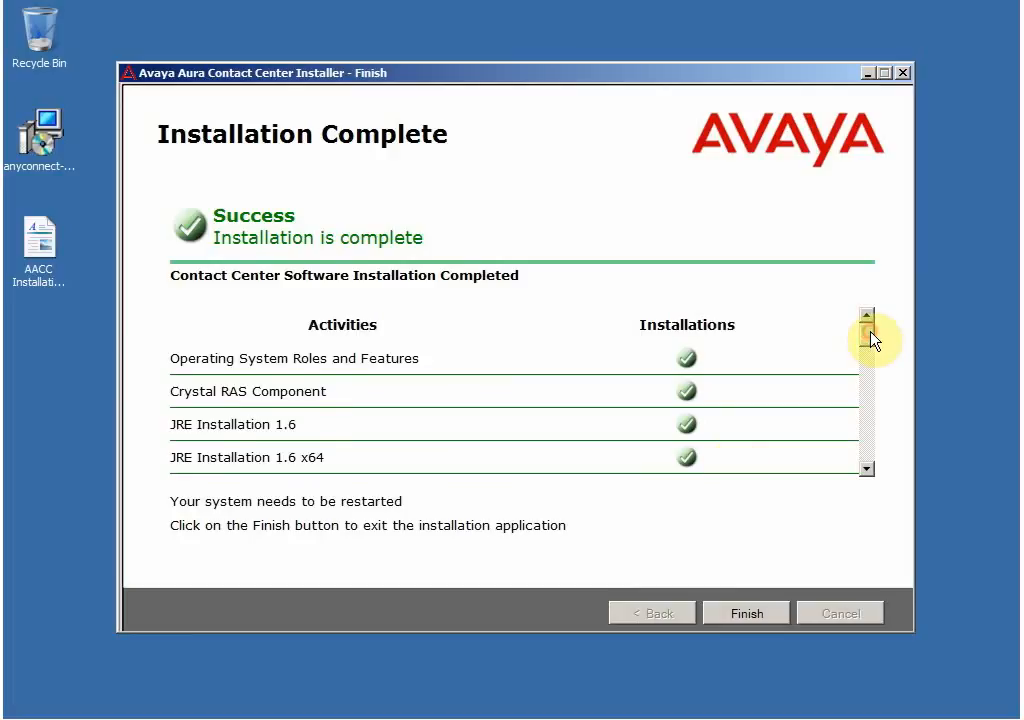
pyautogui.moveTo(869, 338)
pyautogui.mouseDown()
pyautogui.moveTo(880, 407)
pyautogui.moveTo(873, 462)
pyautogui.moveTo(857, 327)
pyautogui.mouseUp()
pyautogui.click(742, 620)
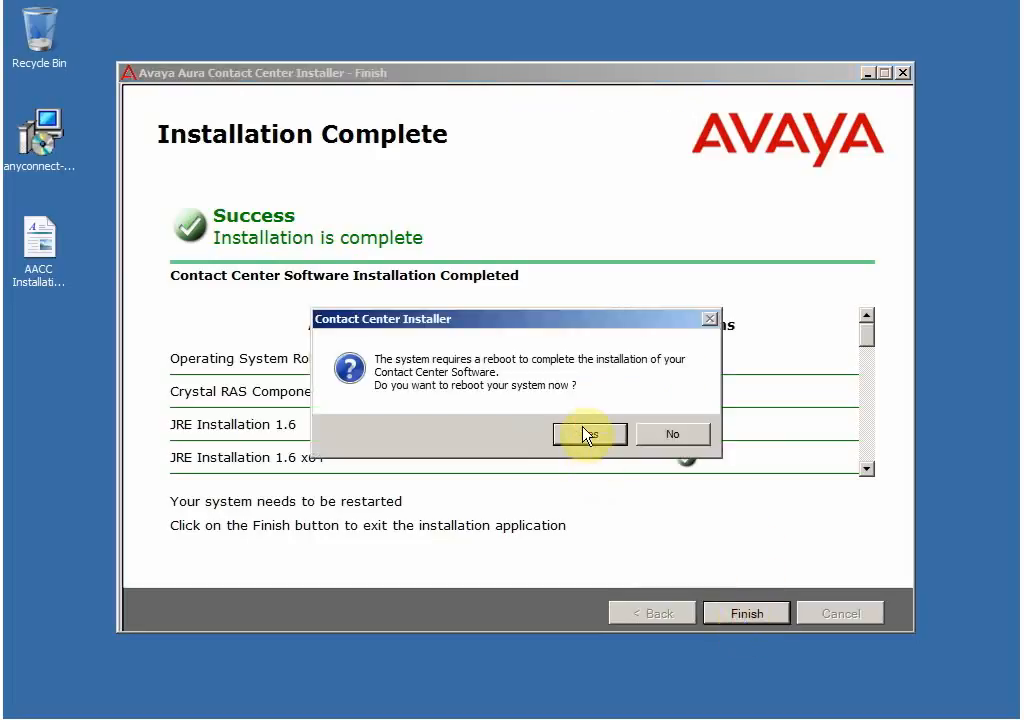
pyautogui.click(587, 434)
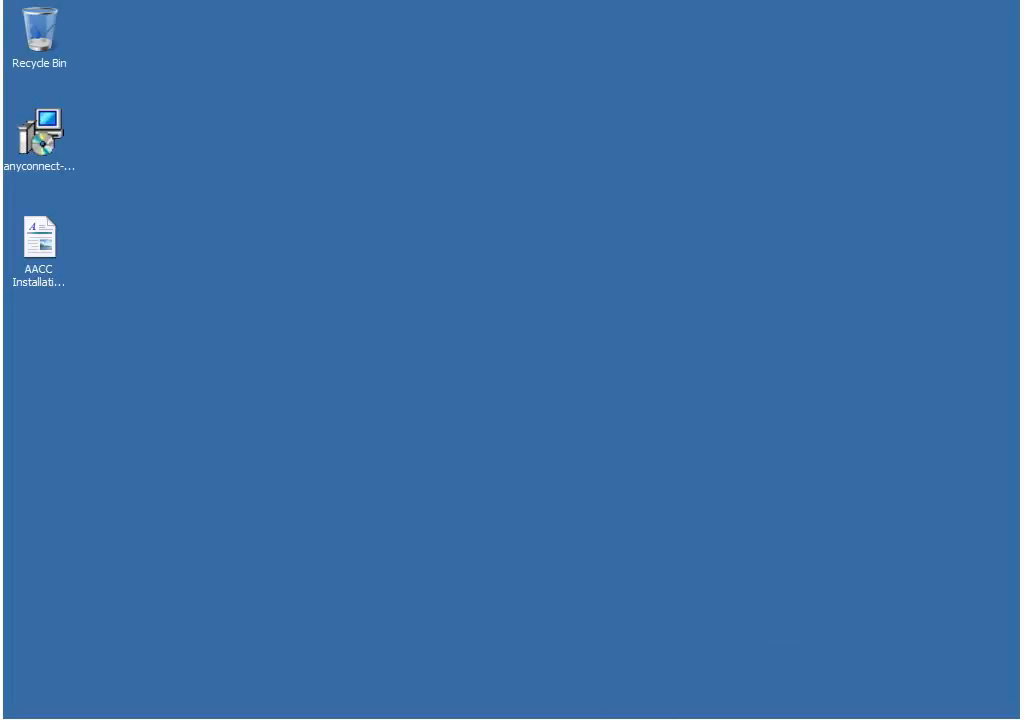